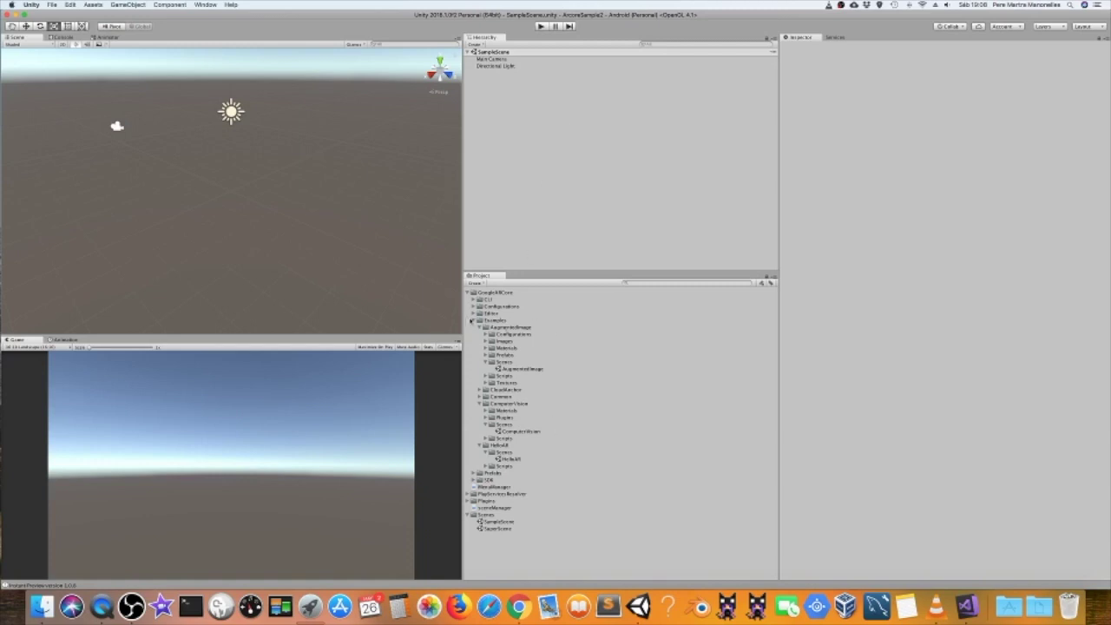
Step: Look over the AugmentedImage, ComputerVision and HelloAR example scenes
{"action": "left_click", "coordinate": [520, 370]}
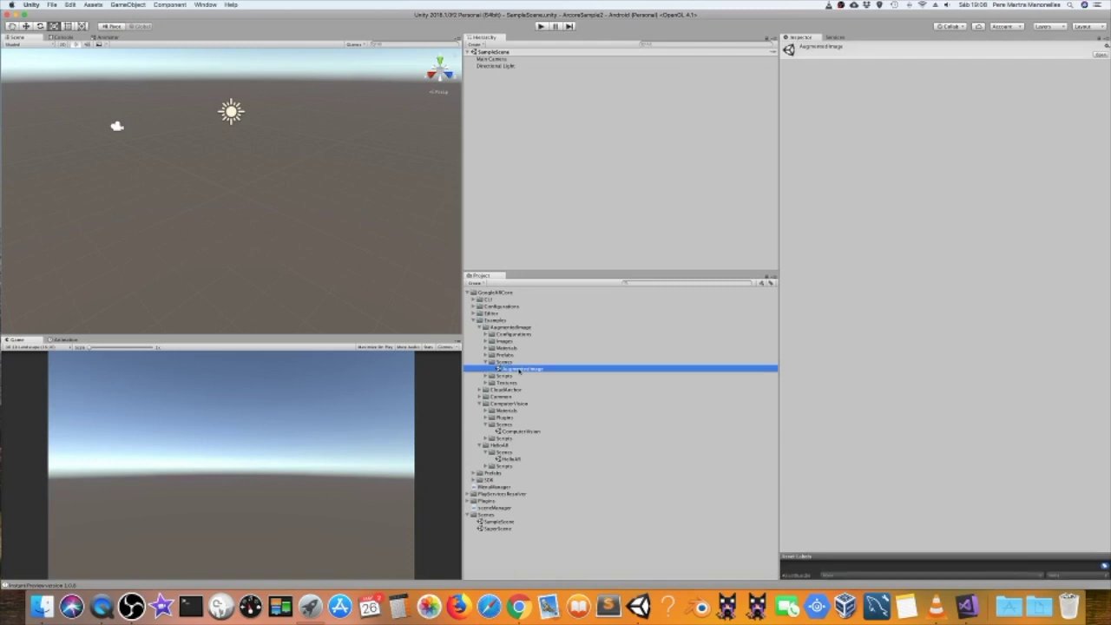
{"action": "left_click", "coordinate": [519, 430]}
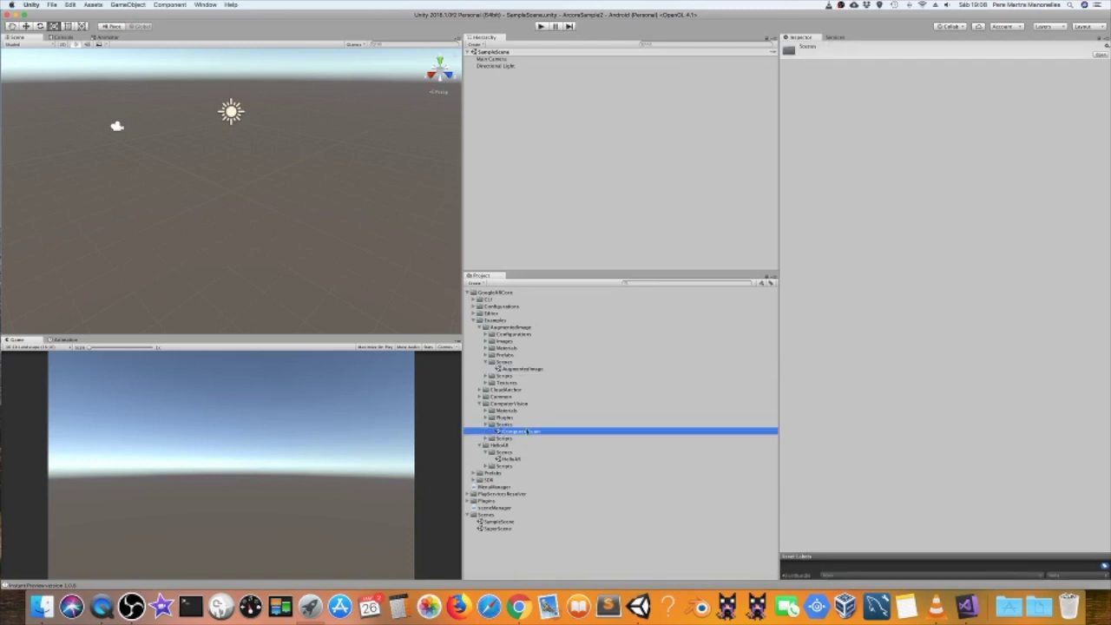
{"action": "left_click", "coordinate": [518, 460]}
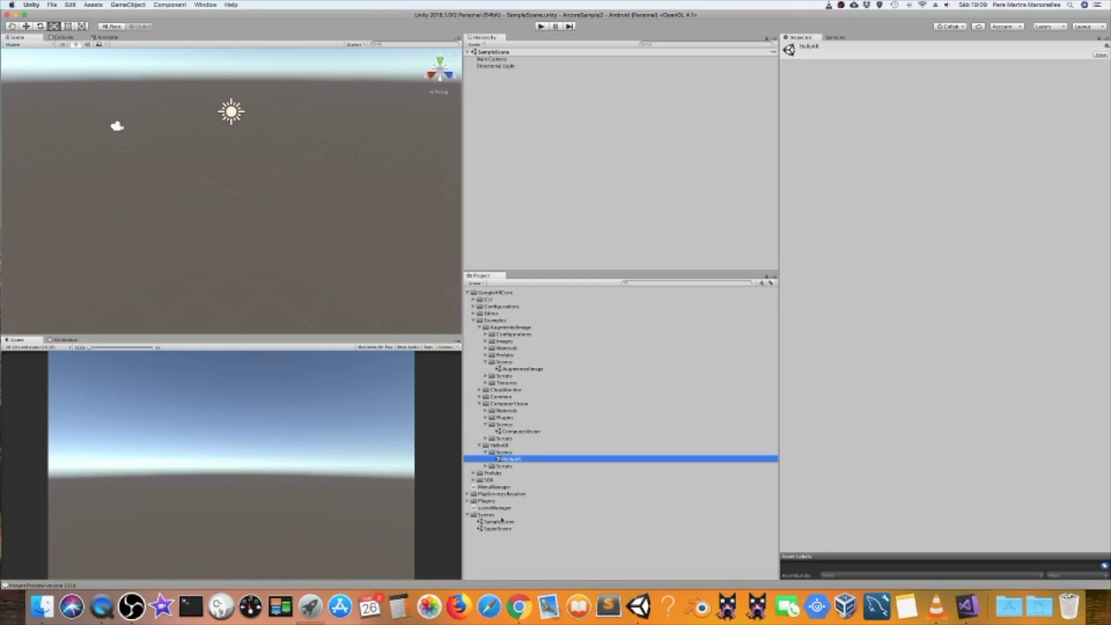
Step: Create a scene asset in the Scenes folder and name it MenuScene
{"action": "left_click", "coordinate": [506, 516]}
{"action": "right_click", "coordinate": [507, 516]}
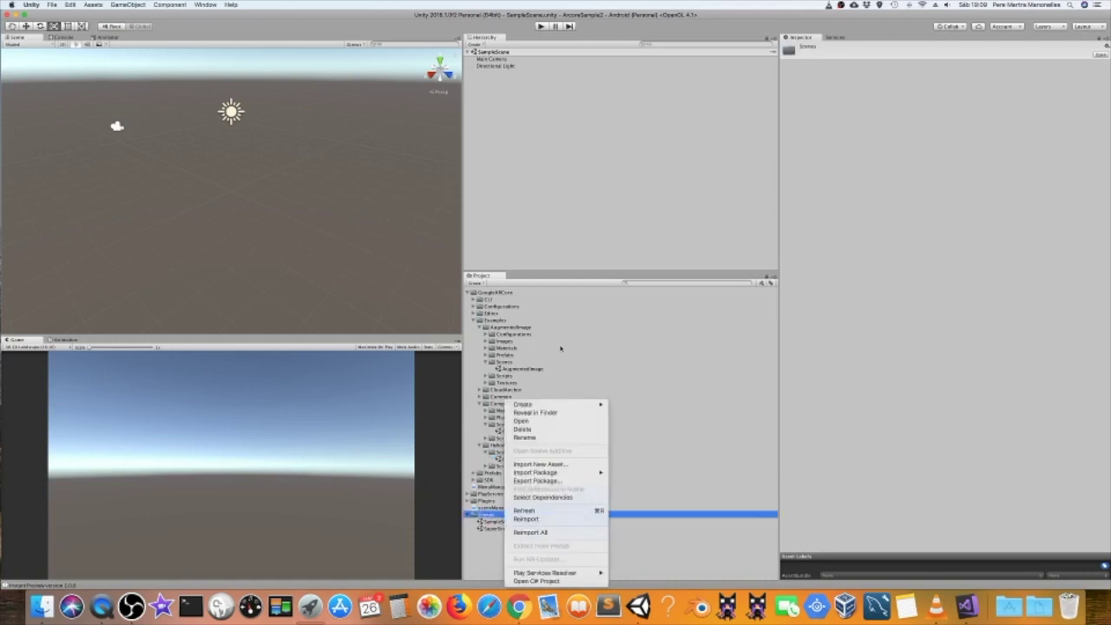
{"action": "mouse_move", "coordinate": [549, 406]}
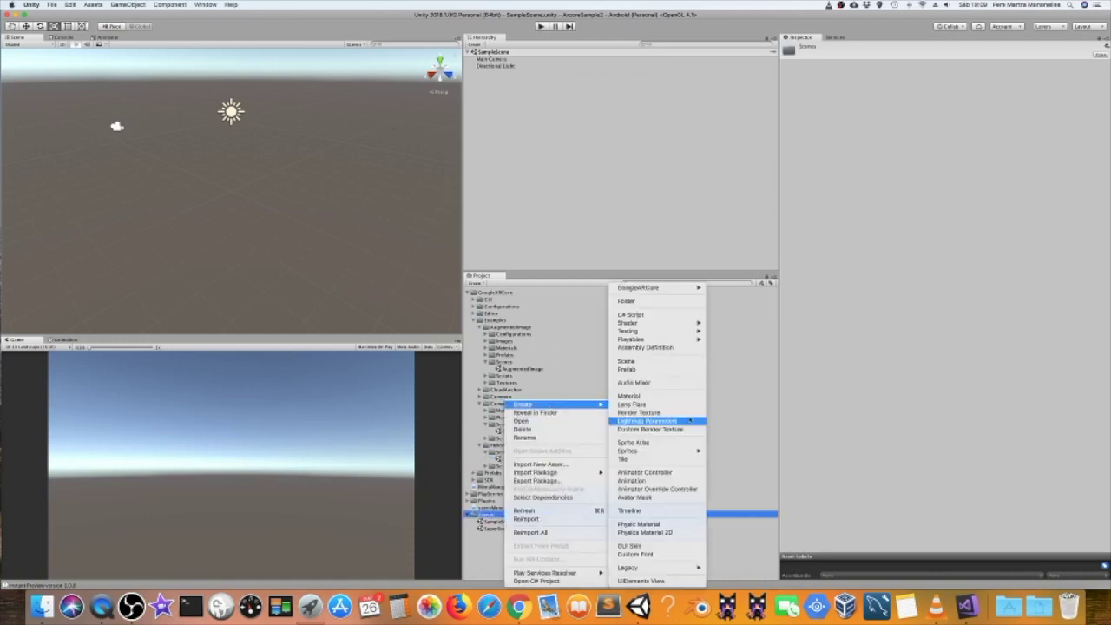
{"action": "left_click", "coordinate": [631, 362]}
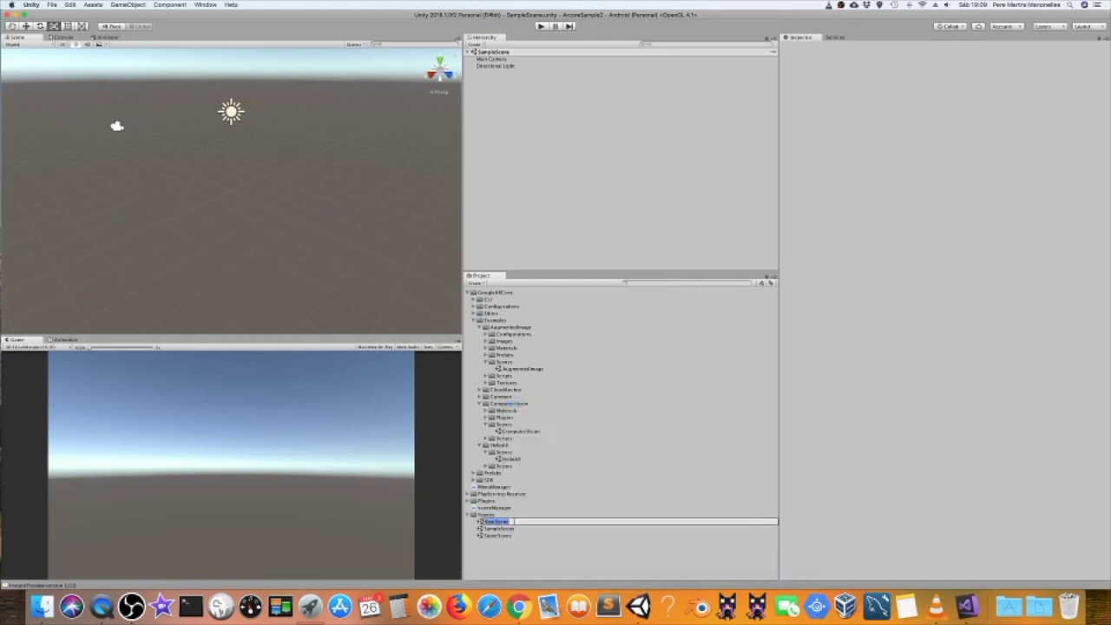
{"action": "type", "text": "MenuScen"}
{"action": "key", "text": "Return"}
{"action": "left_click", "coordinate": [682, 130]}
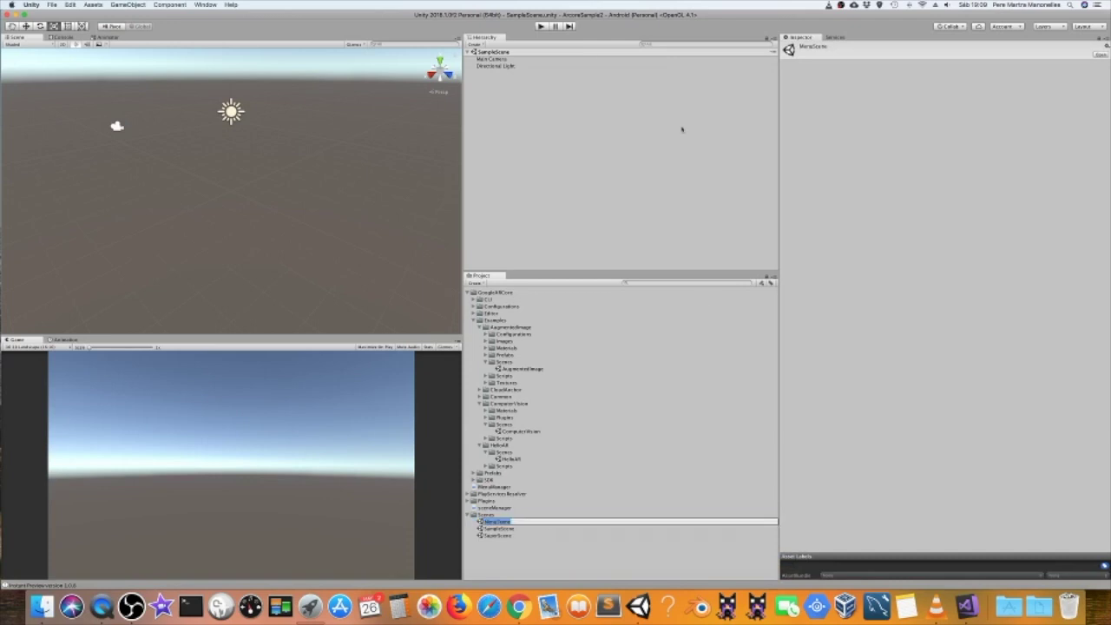
{"action": "left_click", "coordinate": [492, 59]}
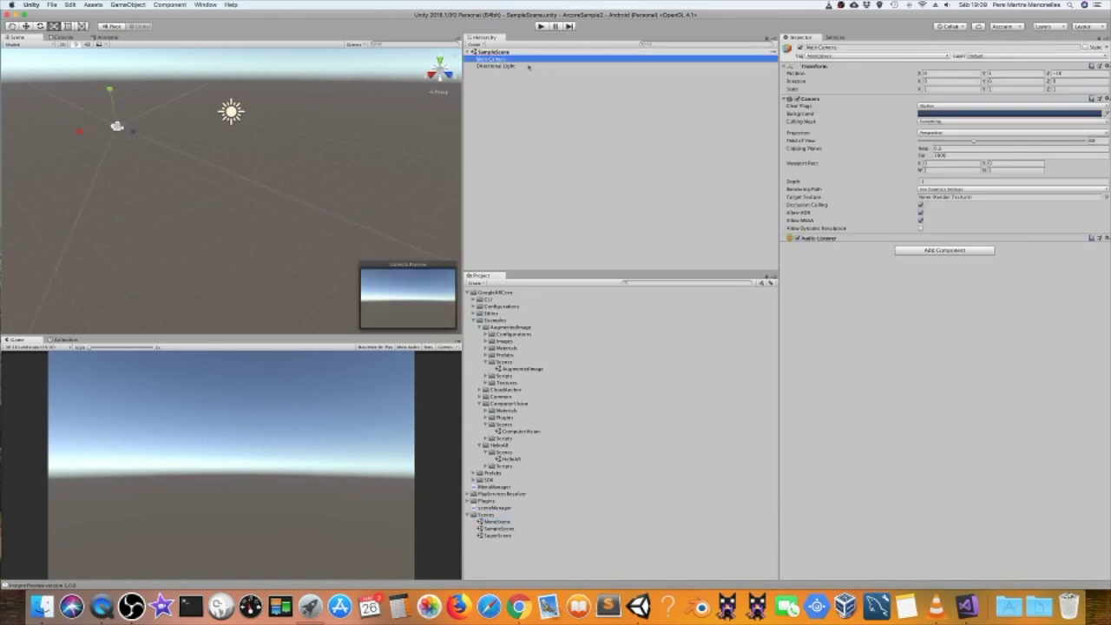
Step: Set the Main Camera's Clear Flags to Solid Color with a near-black background
{"action": "left_click", "coordinate": [515, 67]}
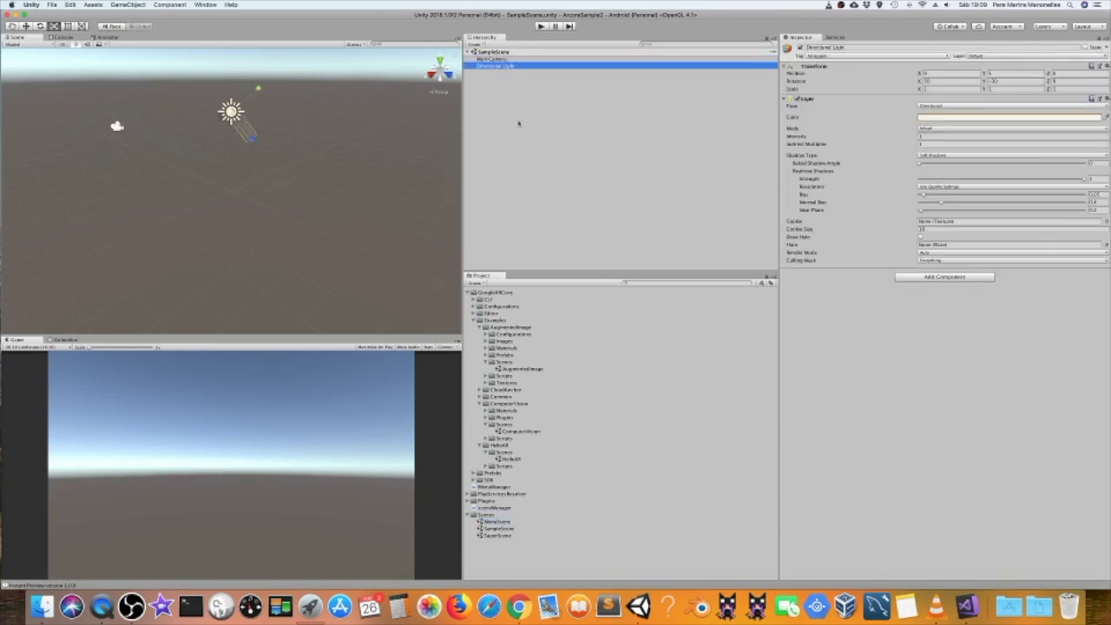
{"action": "left_click", "coordinate": [508, 59]}
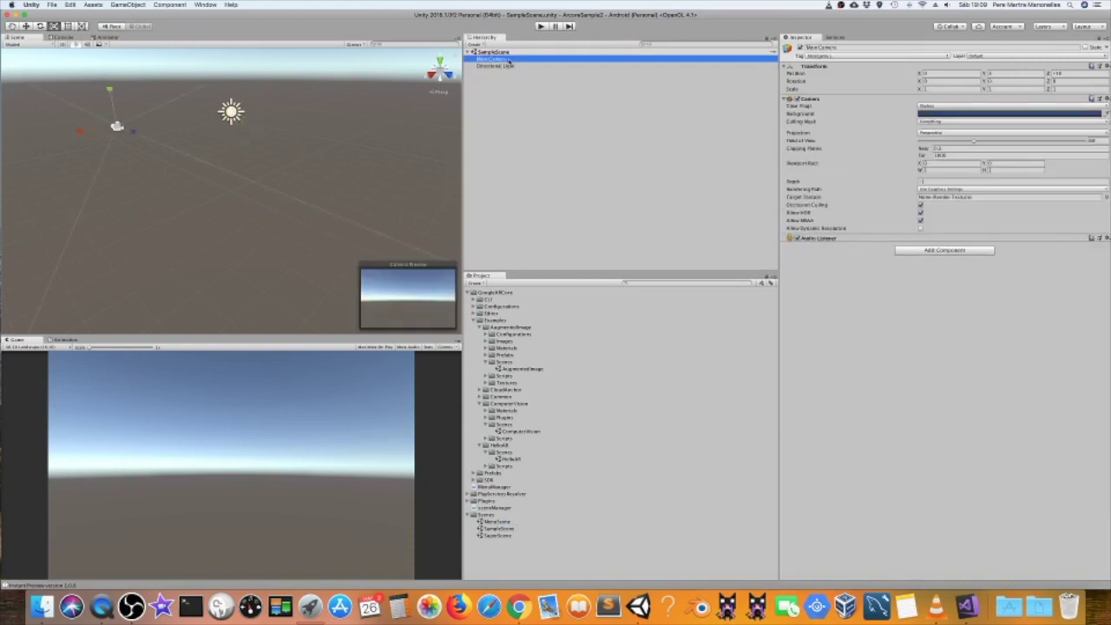
{"action": "left_click", "coordinate": [944, 107]}
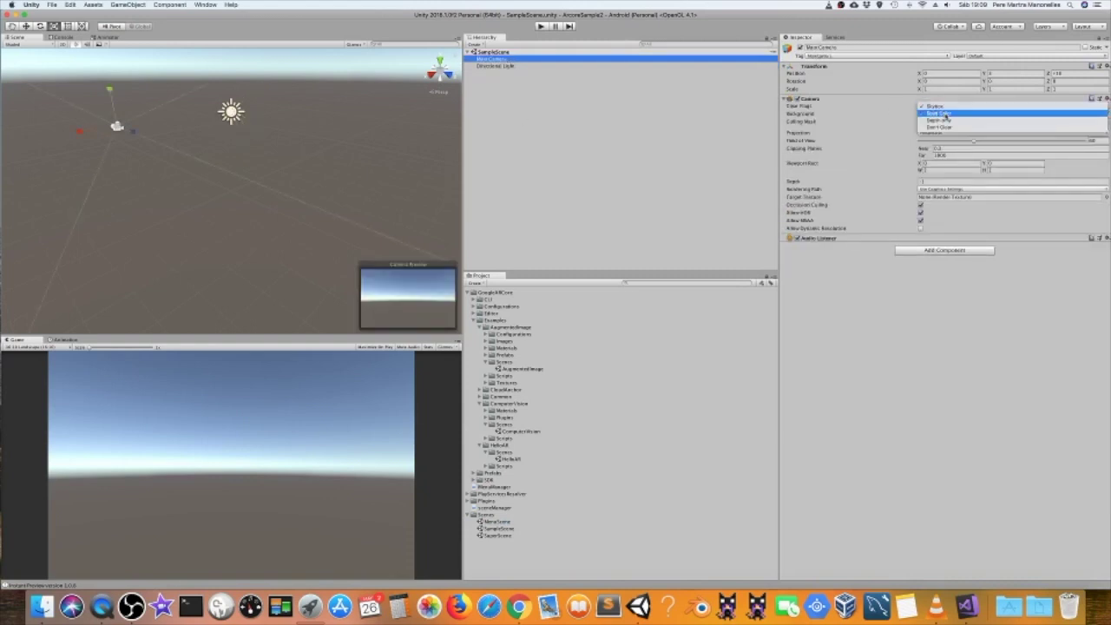
{"action": "left_click", "coordinate": [947, 117]}
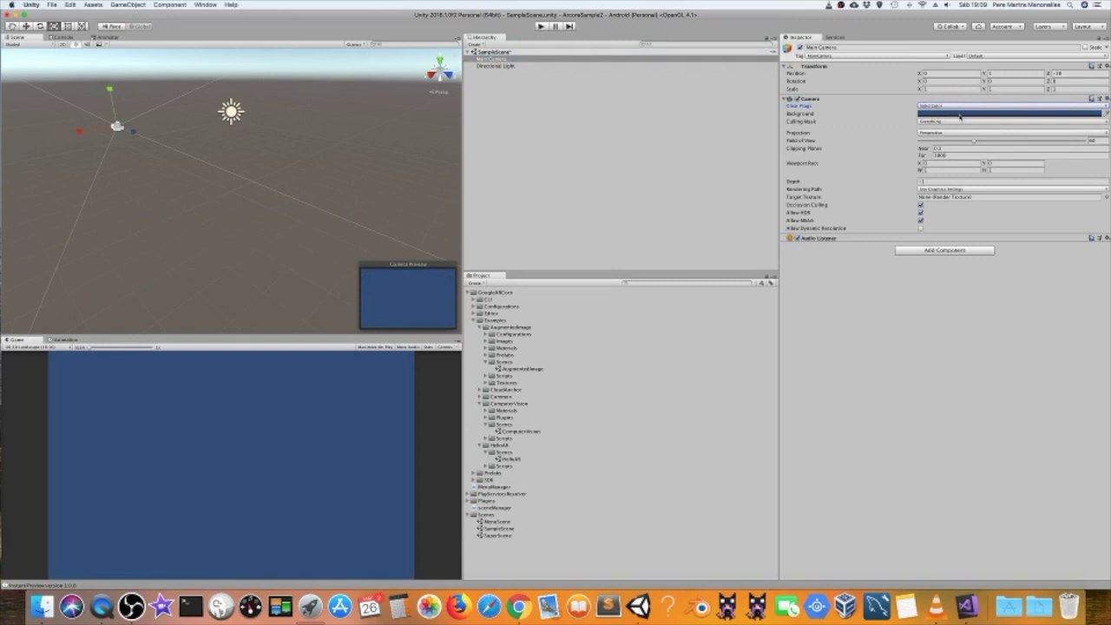
{"action": "left_click", "coordinate": [956, 116]}
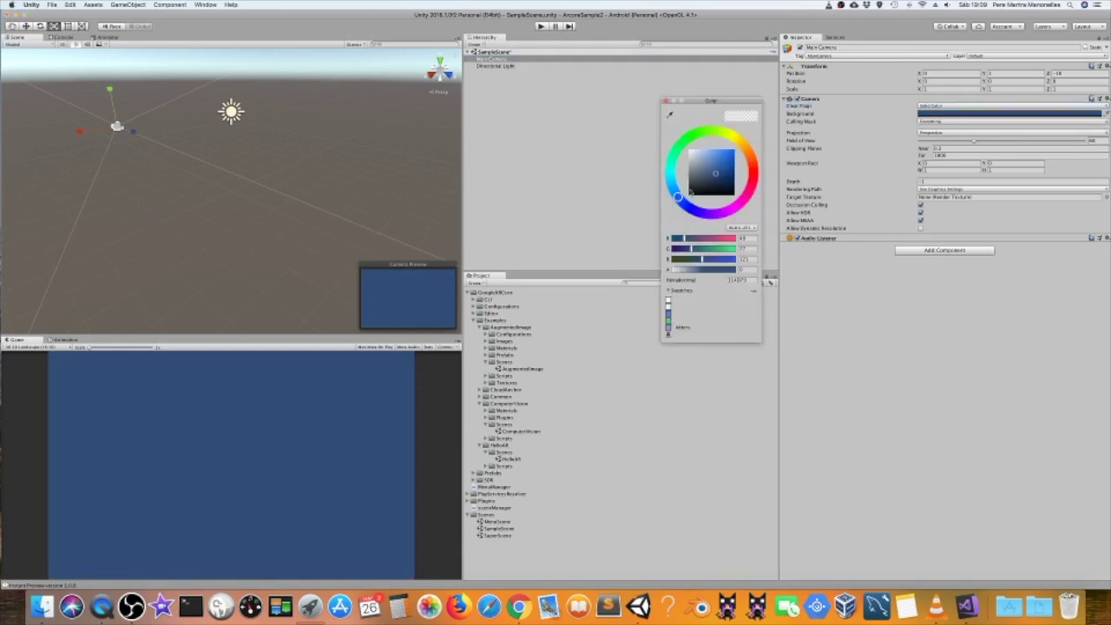
{"action": "left_click", "coordinate": [693, 193]}
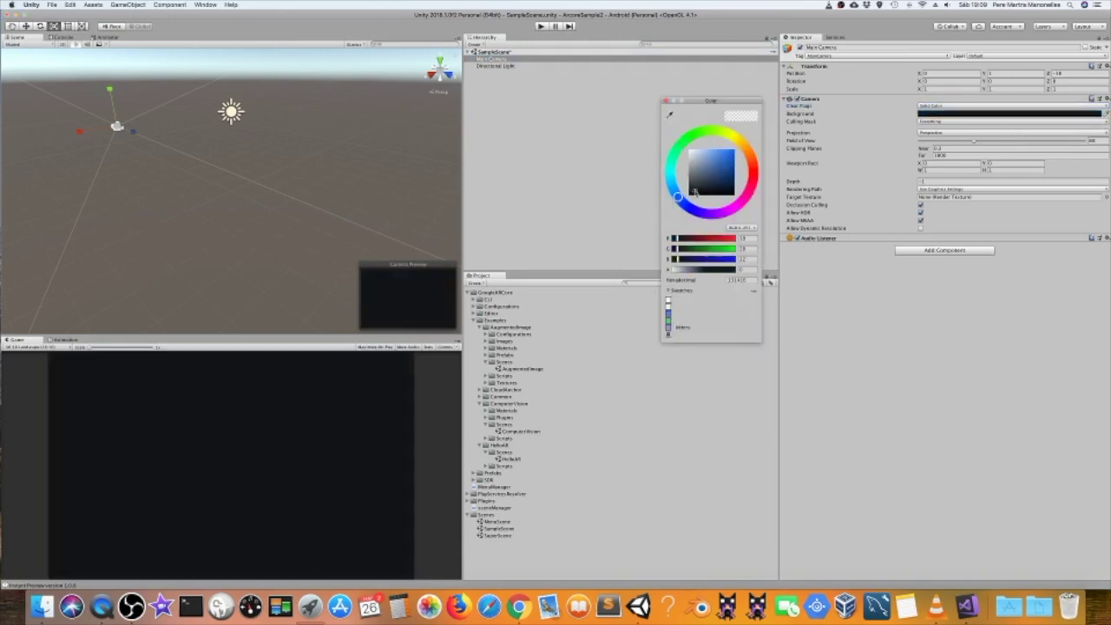
{"action": "left_click", "coordinate": [667, 102]}
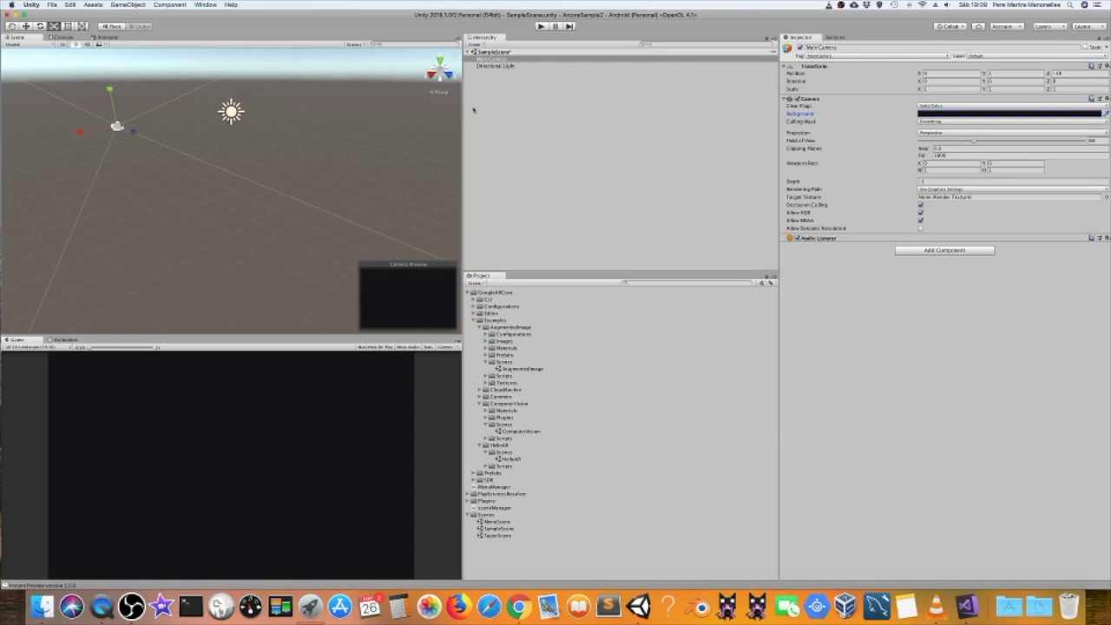
{"action": "right_click", "coordinate": [489, 97]}
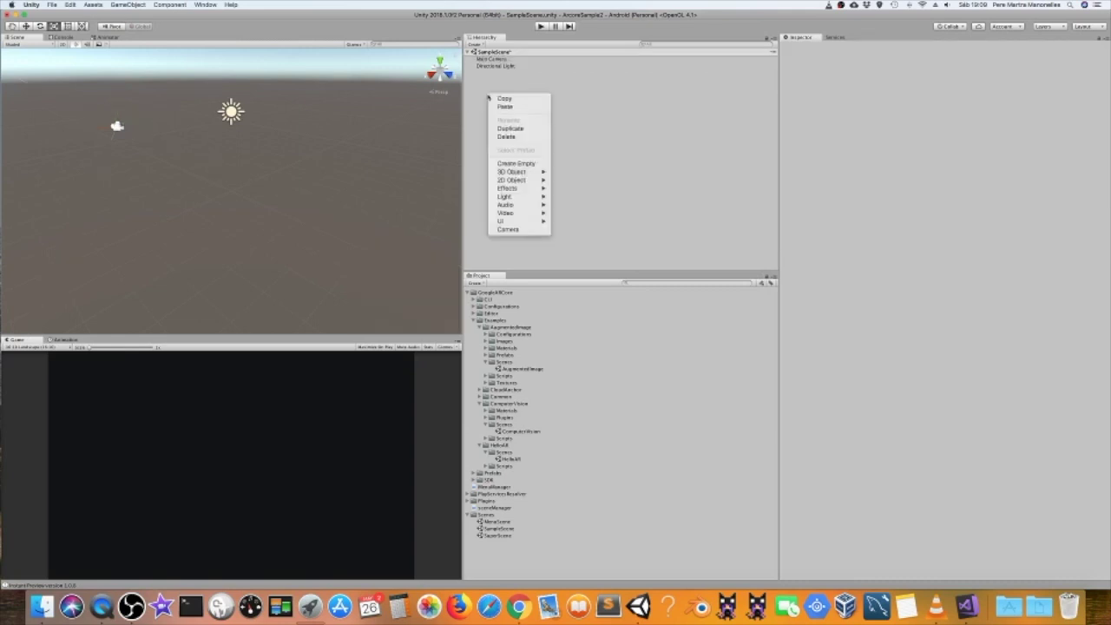
Step: Create an empty GameObject in the hierarchy and name it MenuManager
{"action": "left_click", "coordinate": [517, 164]}
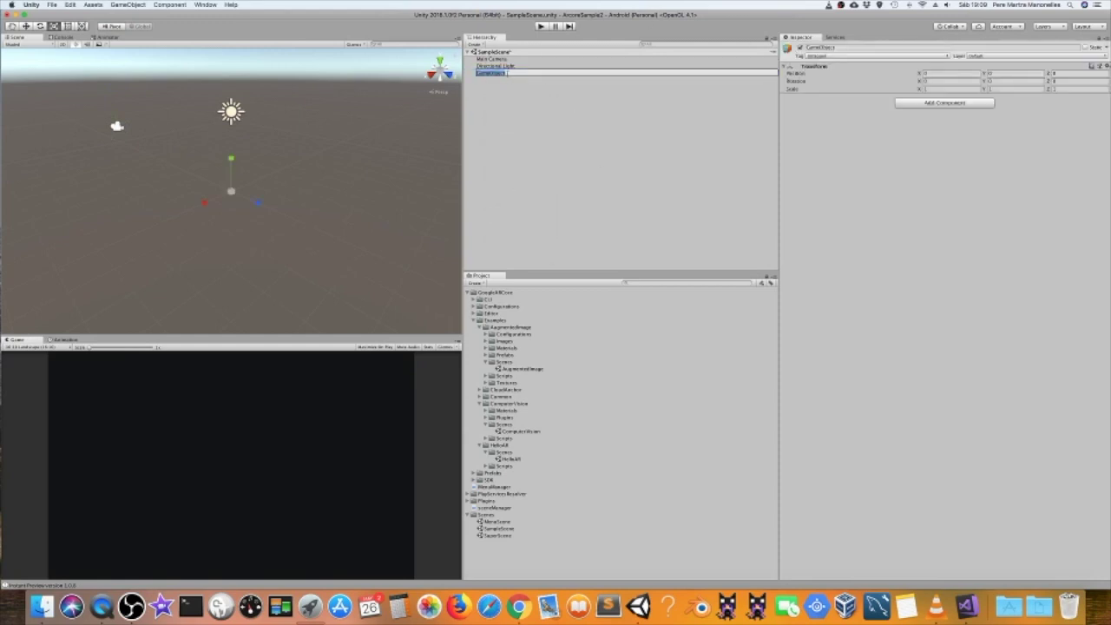
{"action": "type", "text": "MenuManager"}
{"action": "key", "text": "Return"}
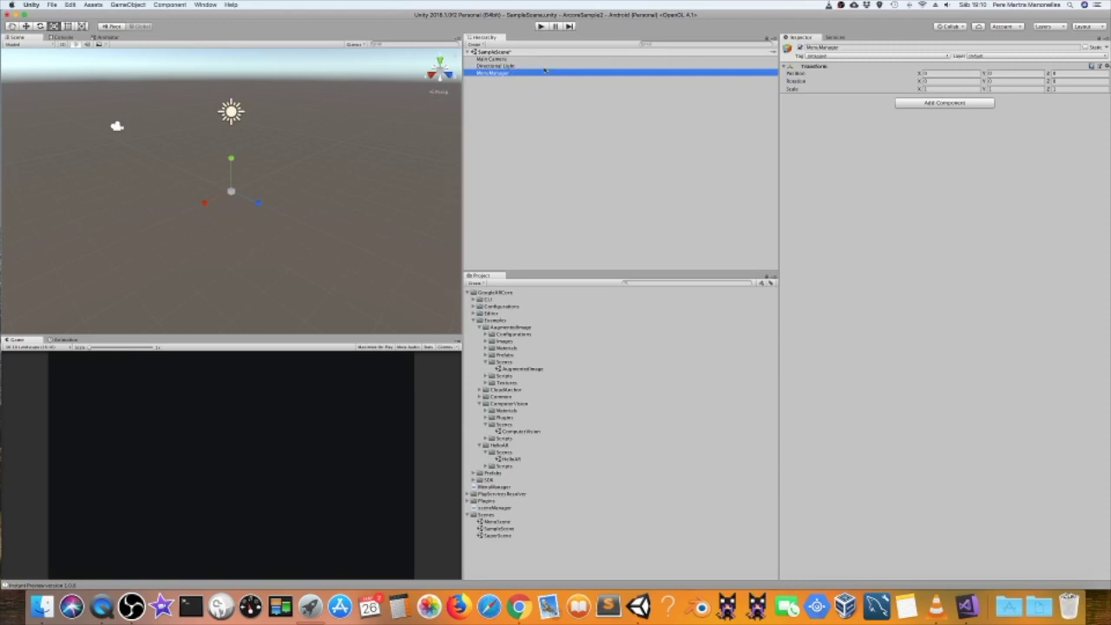
Step: Add a new script component named CargarEscenas to MenuManager via Add Component
{"action": "left_click", "coordinate": [529, 91]}
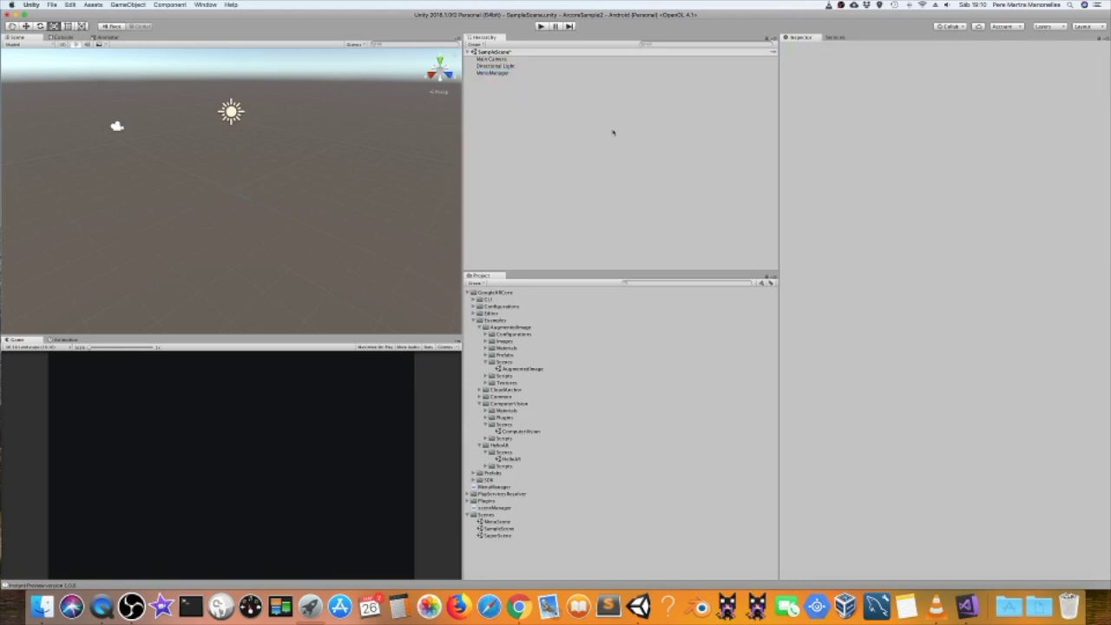
{"action": "left_click", "coordinate": [497, 74]}
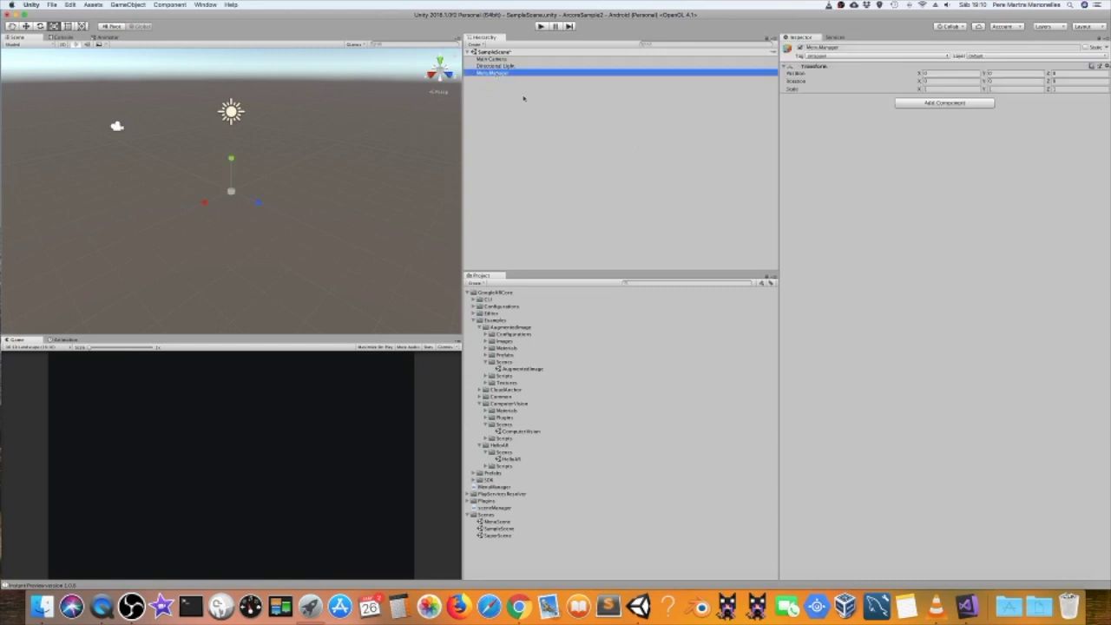
{"action": "left_click", "coordinate": [976, 104]}
{"action": "left_click", "coordinate": [918, 145]}
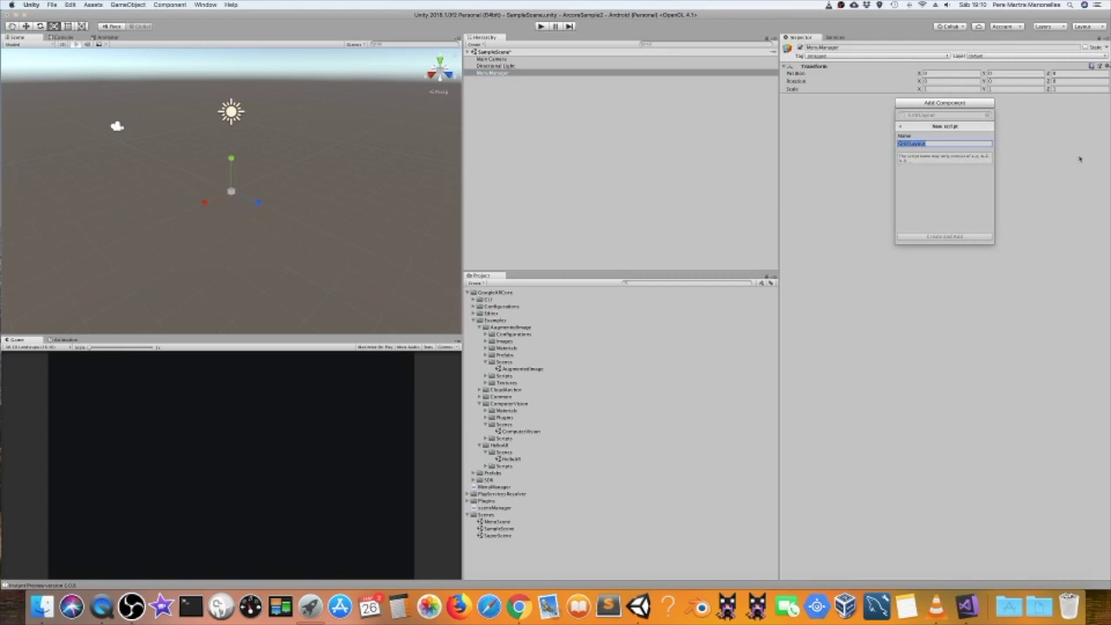
{"action": "type", "text": "M"}
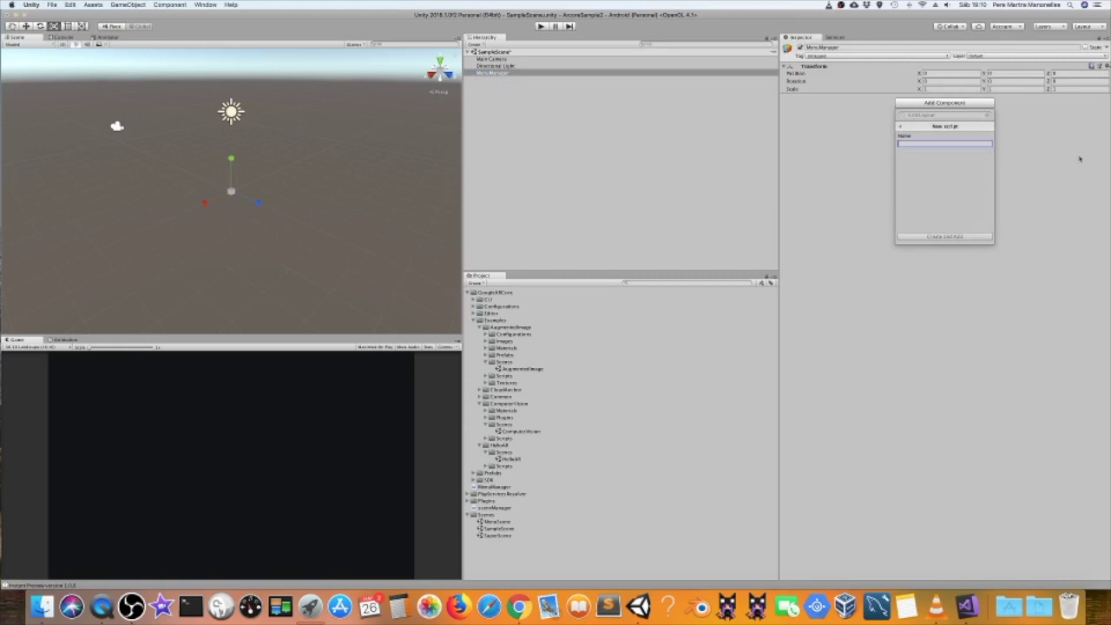
{"action": "type", "text": "enuM"}
{"action": "left_click", "coordinate": [956, 238]}
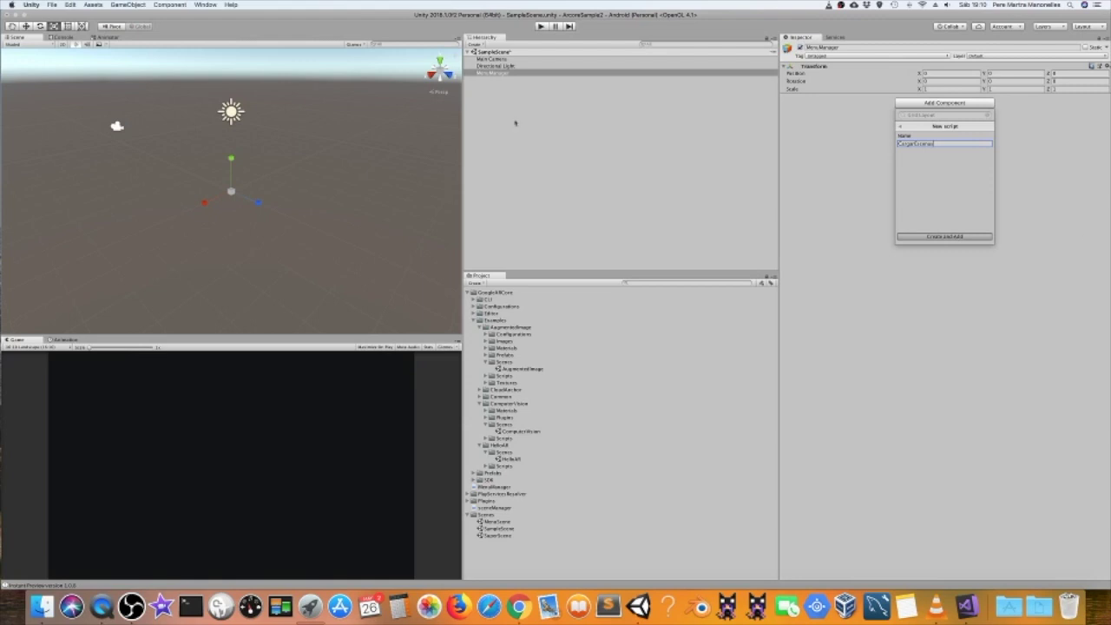
Step: Open CargarEscenas, delete the Start and Update stubs, and add using UnityEngine.SceneManagement
{"action": "double_click", "coordinate": [950, 106]}
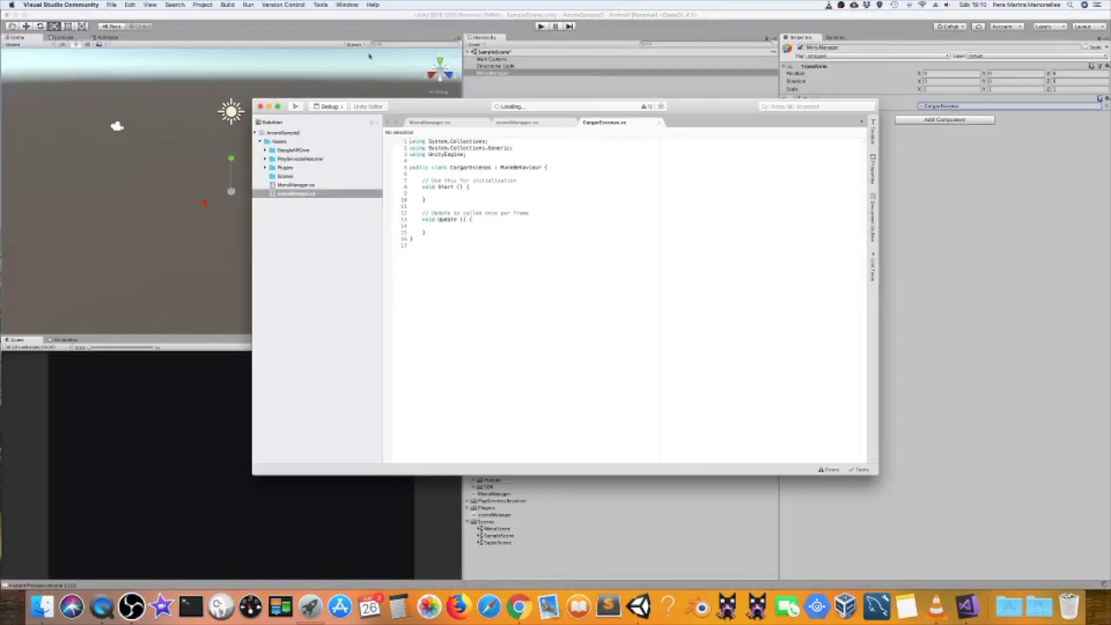
{"action": "left_click_drag", "start_coordinate": [473, 234], "coordinate": [335, 178]}
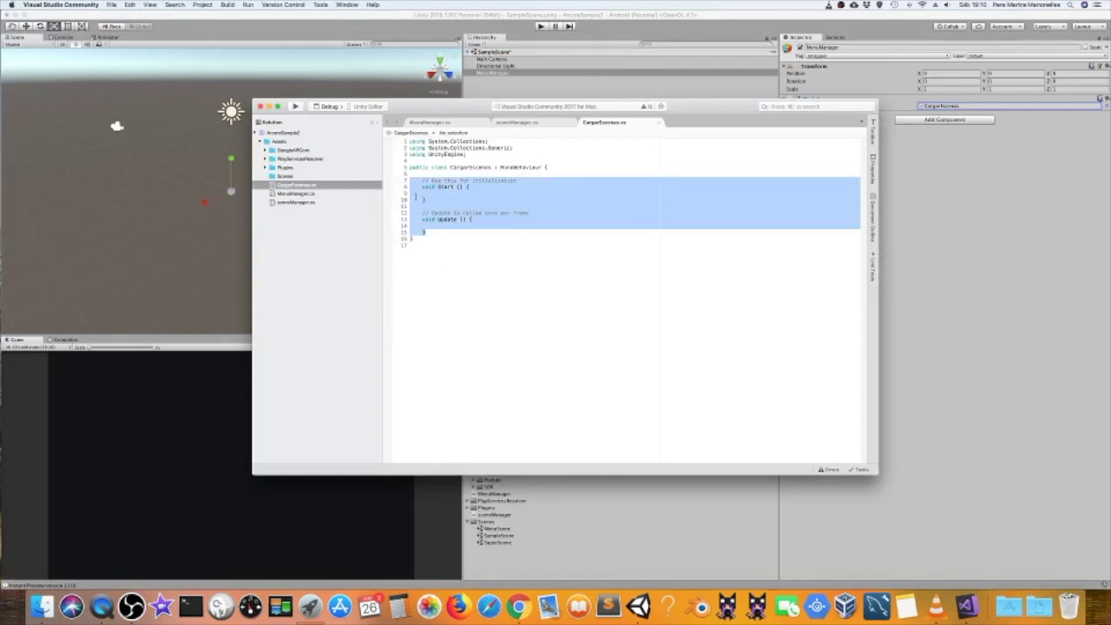
{"action": "key", "text": "BackSpace"}
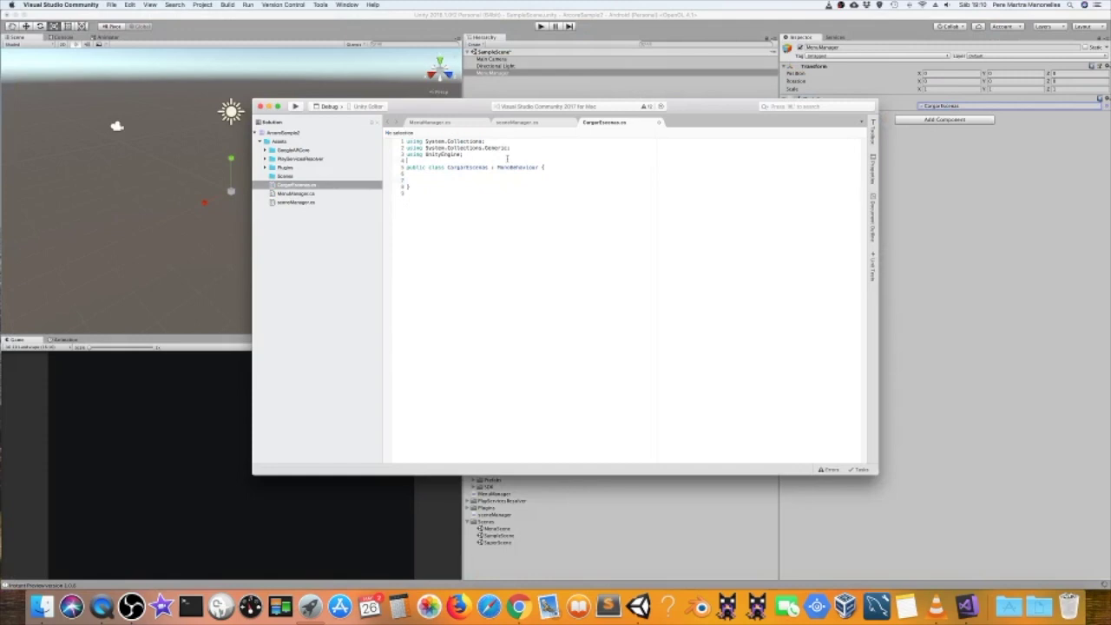
{"action": "key", "text": "Return"}
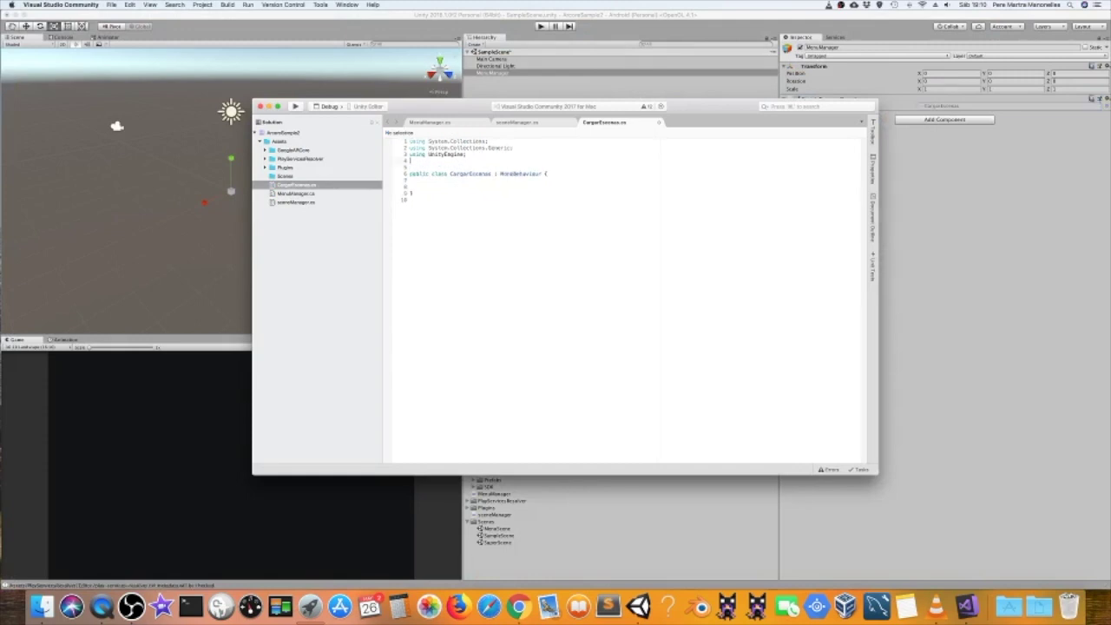
{"action": "type", "text": "using "}
{"action": "type", "text": "U"}
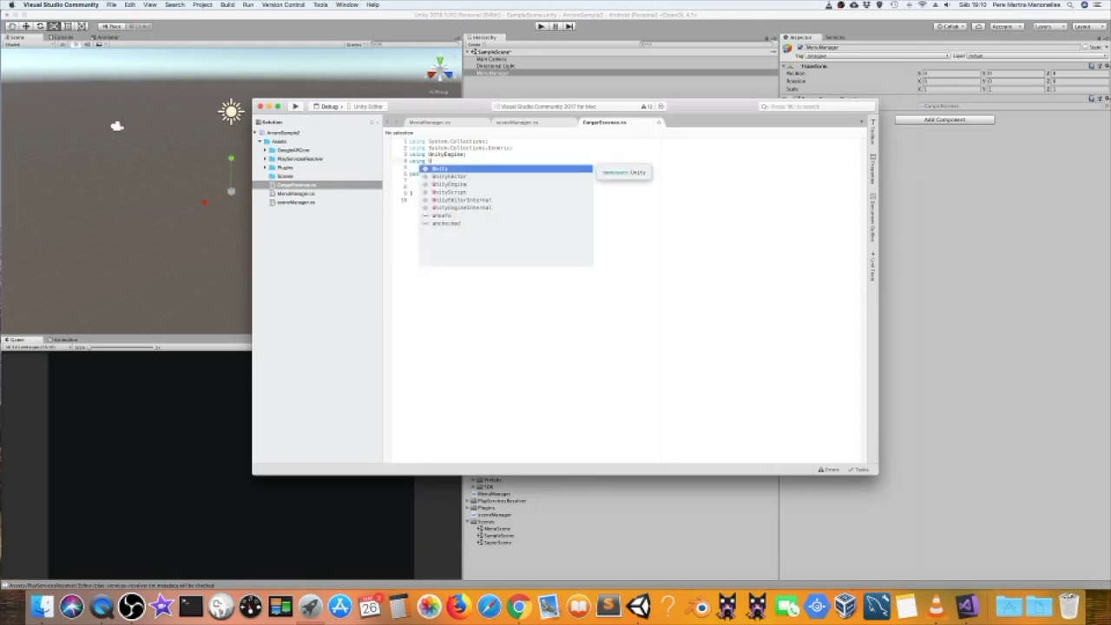
{"action": "key", "text": "Down"}
{"action": "key", "text": "Down"}
{"action": "key", "text": "Return"}
{"action": "type", "text": "."}
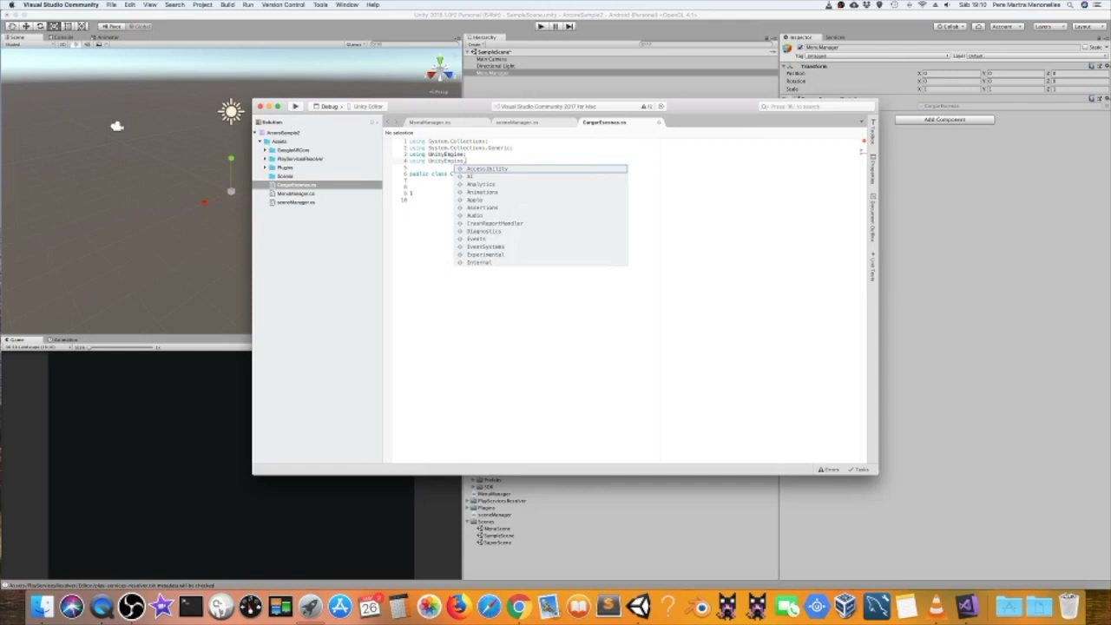
{"action": "type", "text": "Sce"}
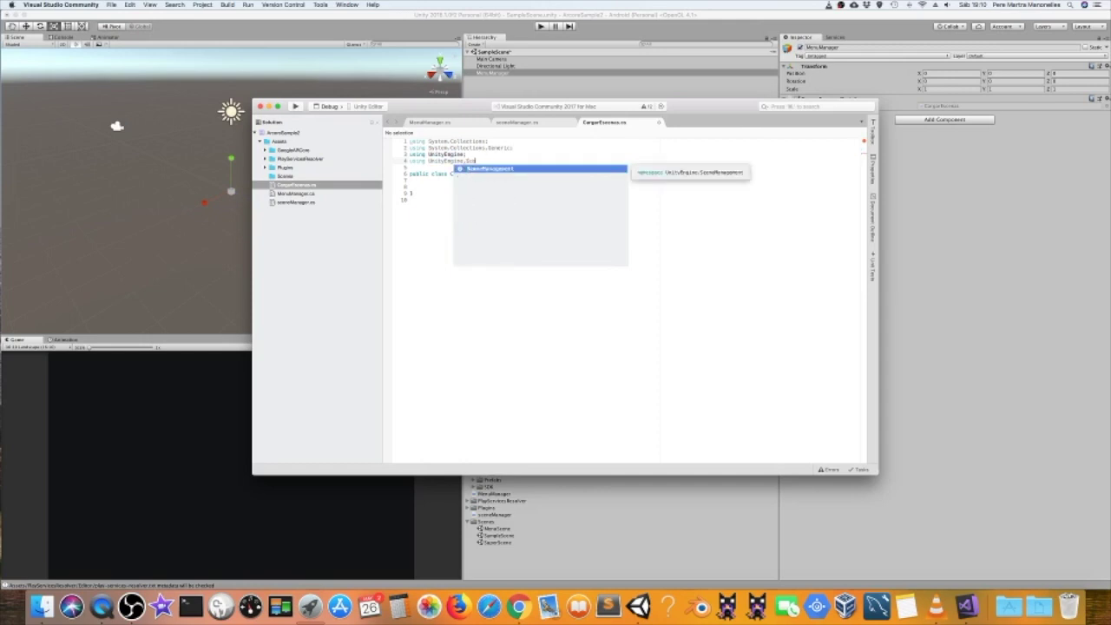
{"action": "key", "text": "Return"}
Step: Write public void loadScene(string Scene) calling SceneManager.LoadScene, then build and return to Unity
{"action": "type", "text": ";"}
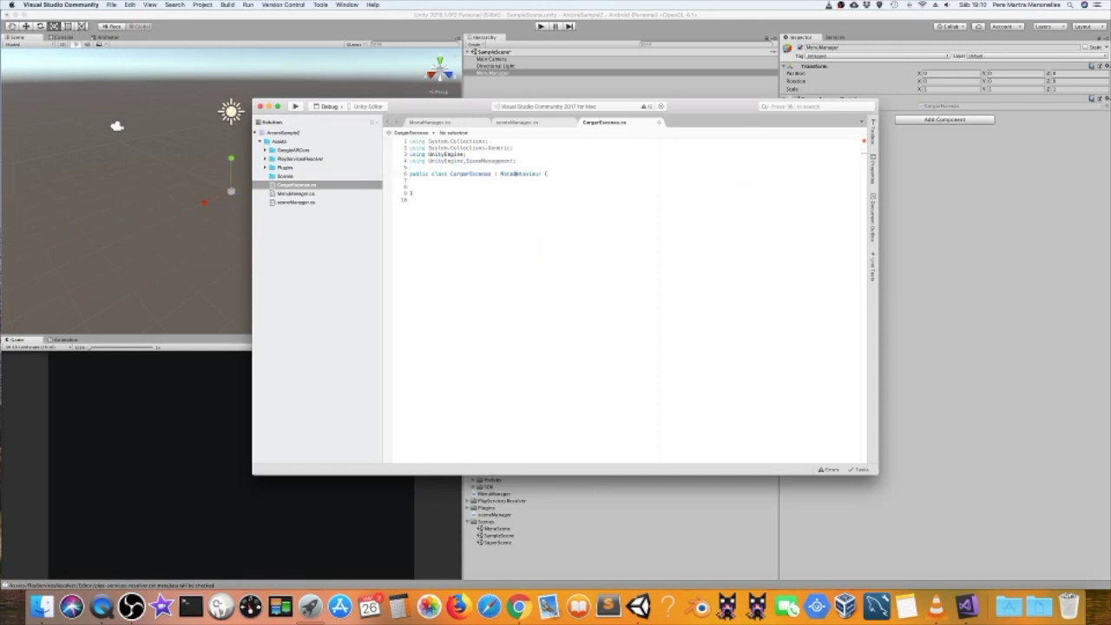
{"action": "type", "text": "p"}
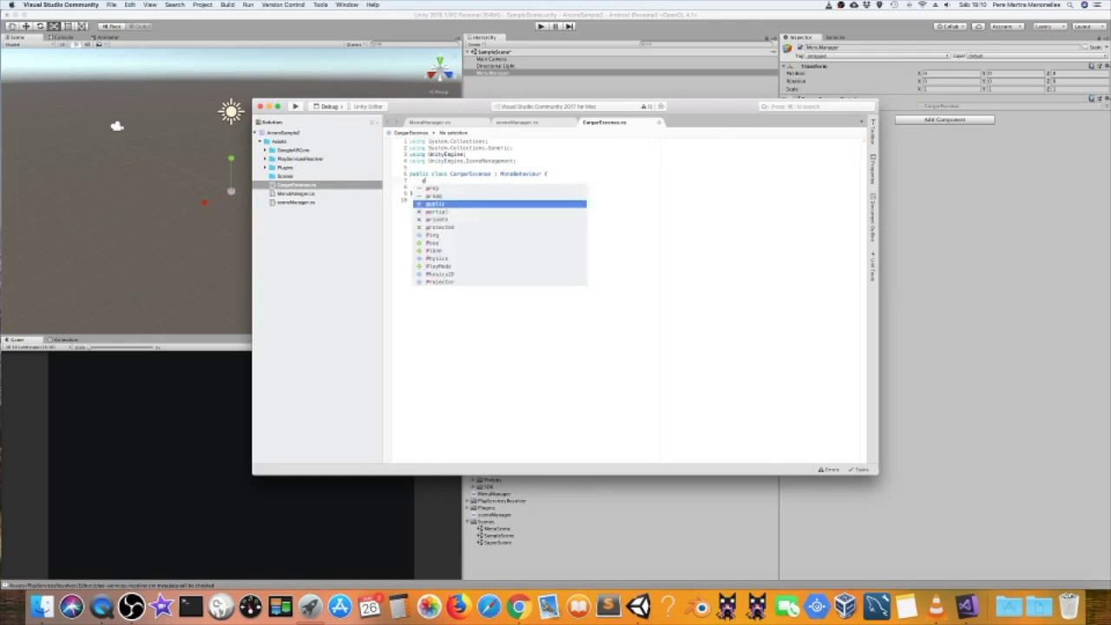
{"action": "type", "text": "avc "}
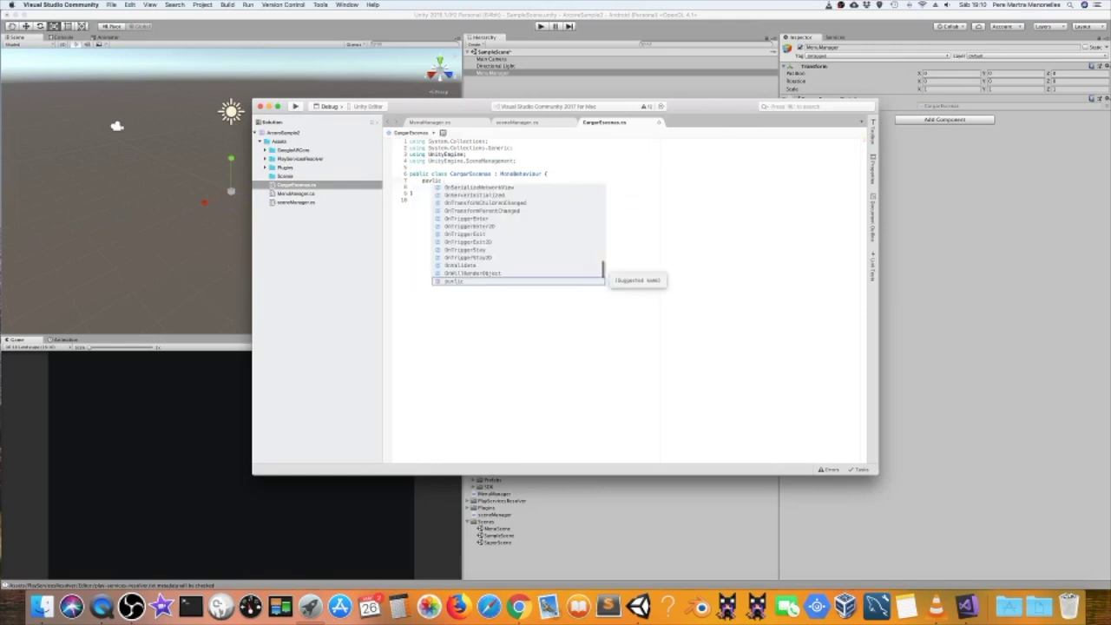
{"action": "type", "text": "void l"}
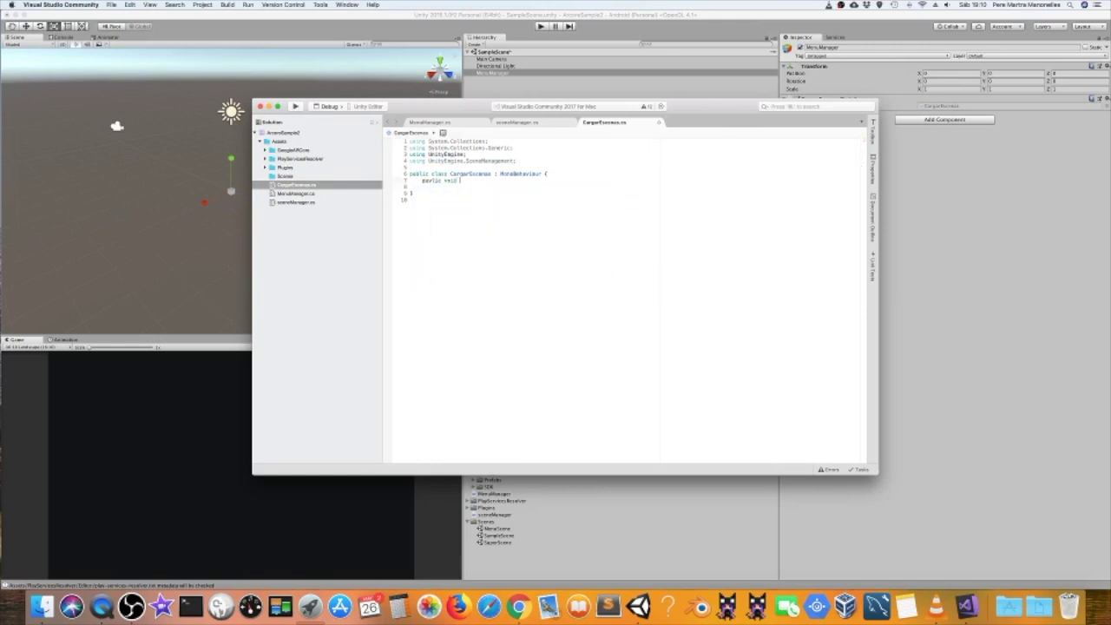
{"action": "type", "text": "oadScene"}
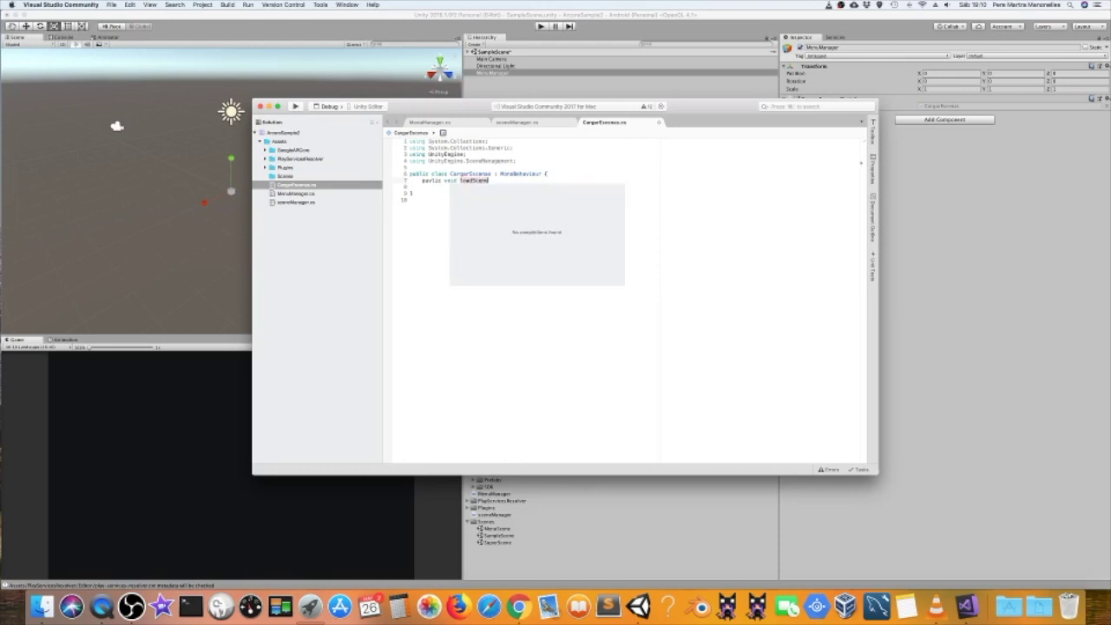
{"action": "type", "text": "(Scene"}
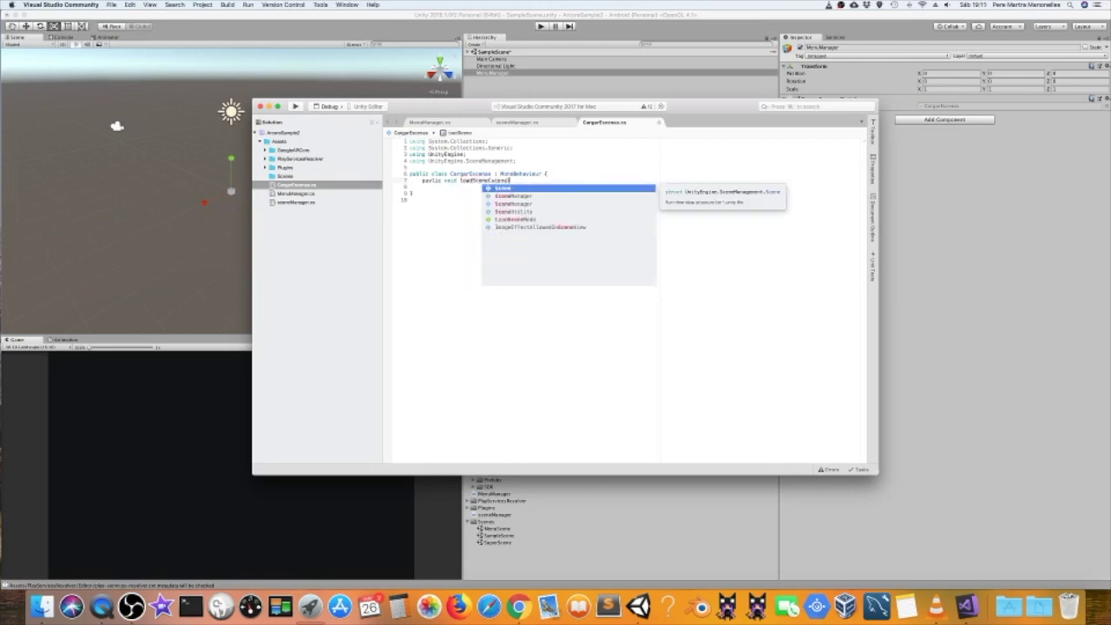
{"action": "key", "text": "Return"}
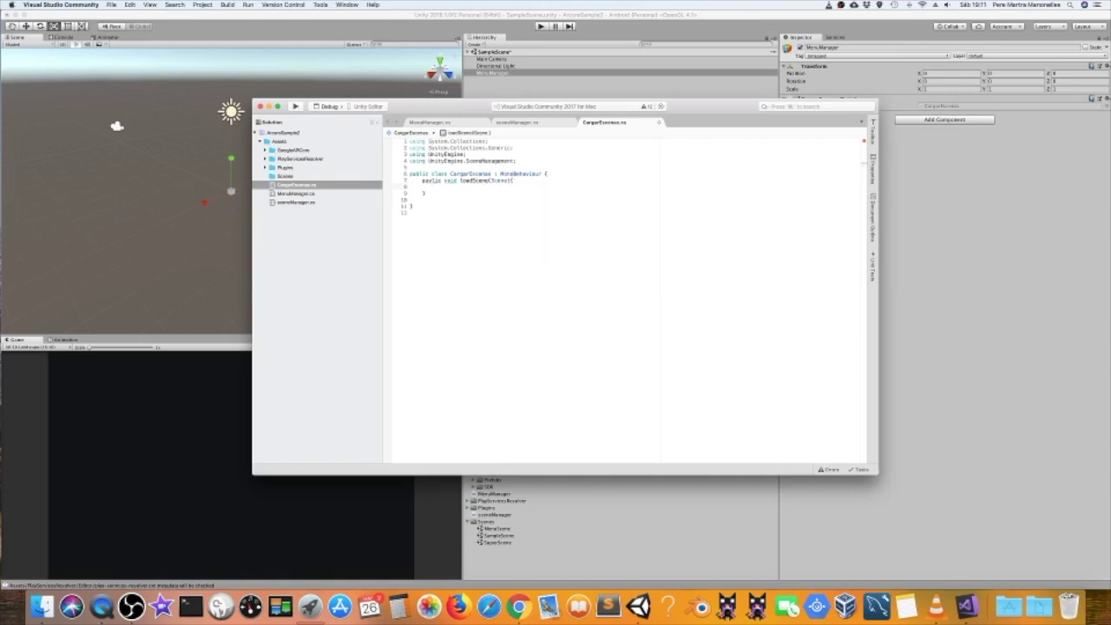
{"action": "left_click", "coordinate": [487, 182]}
{"action": "type", "text": "string"}
{"action": "left_click", "coordinate": [469, 188]}
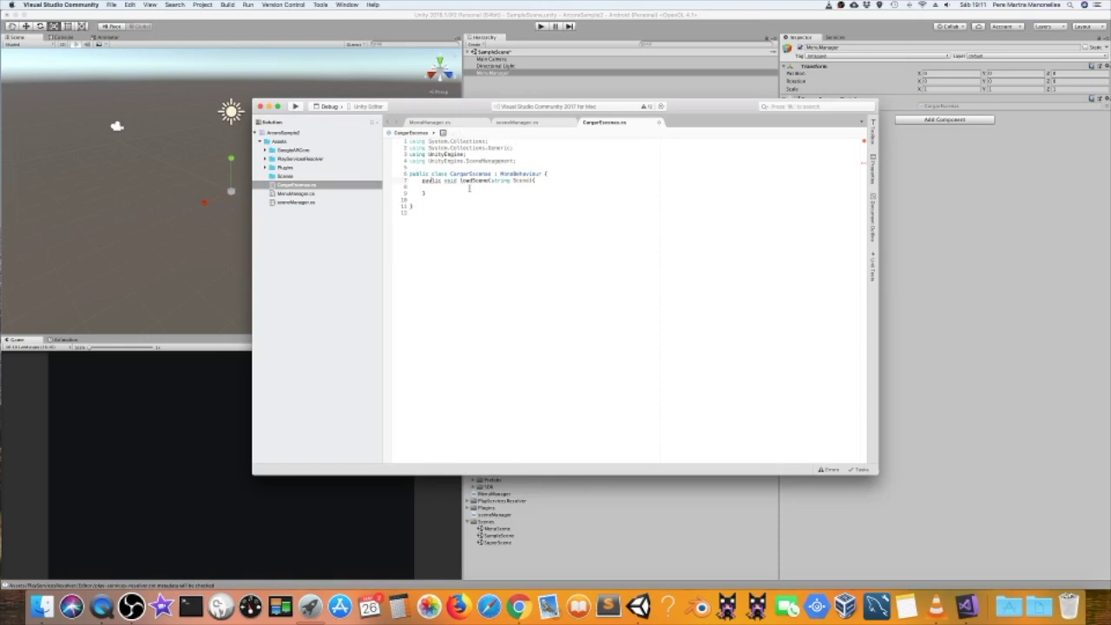
{"action": "type", "text": "p"}
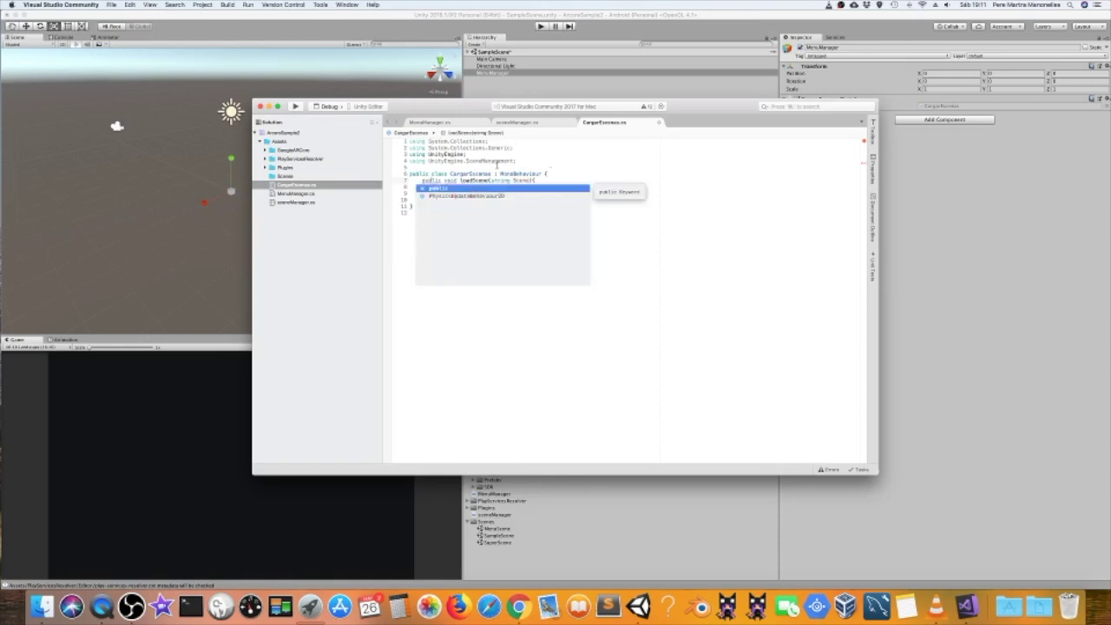
{"action": "left_click", "coordinate": [573, 180]}
{"action": "key", "text": "Return"}
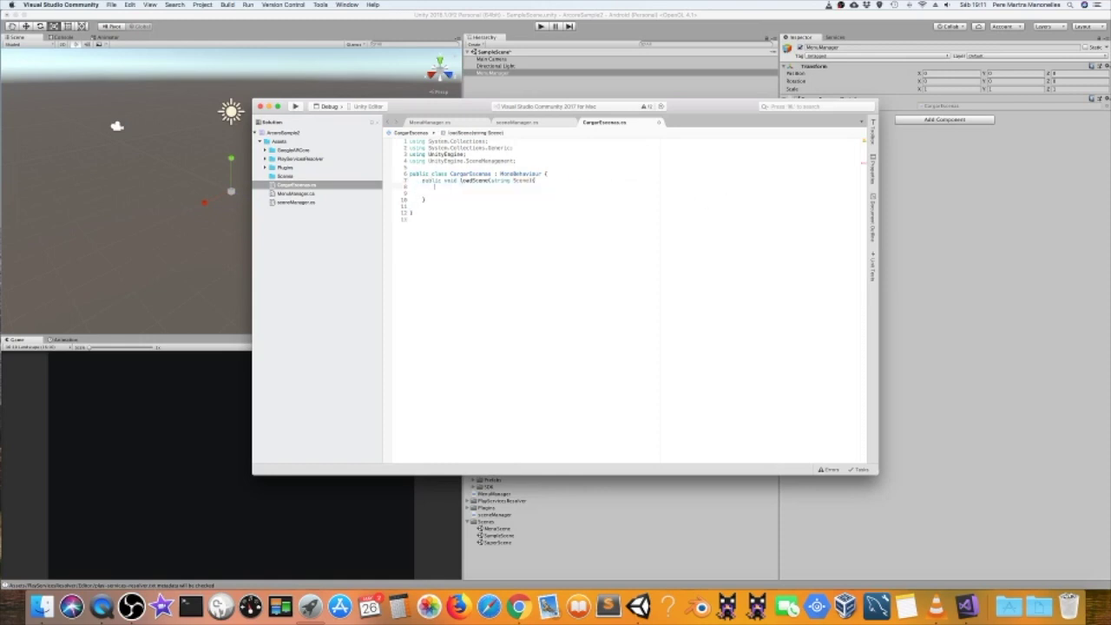
{"action": "type", "text": "S"}
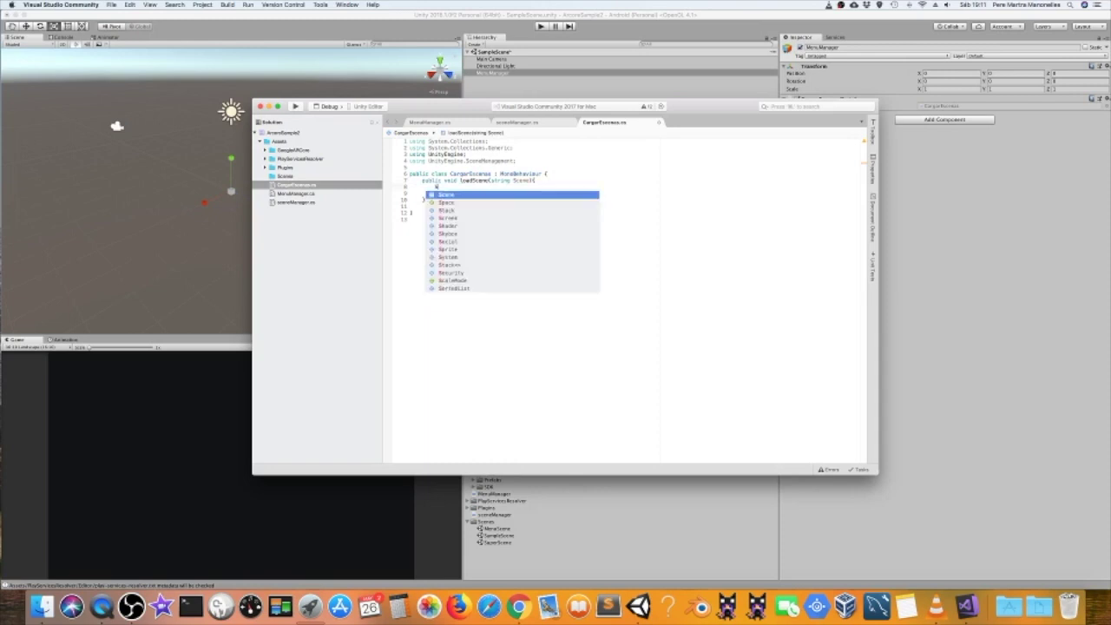
{"action": "type", "text": "ceneMana"}
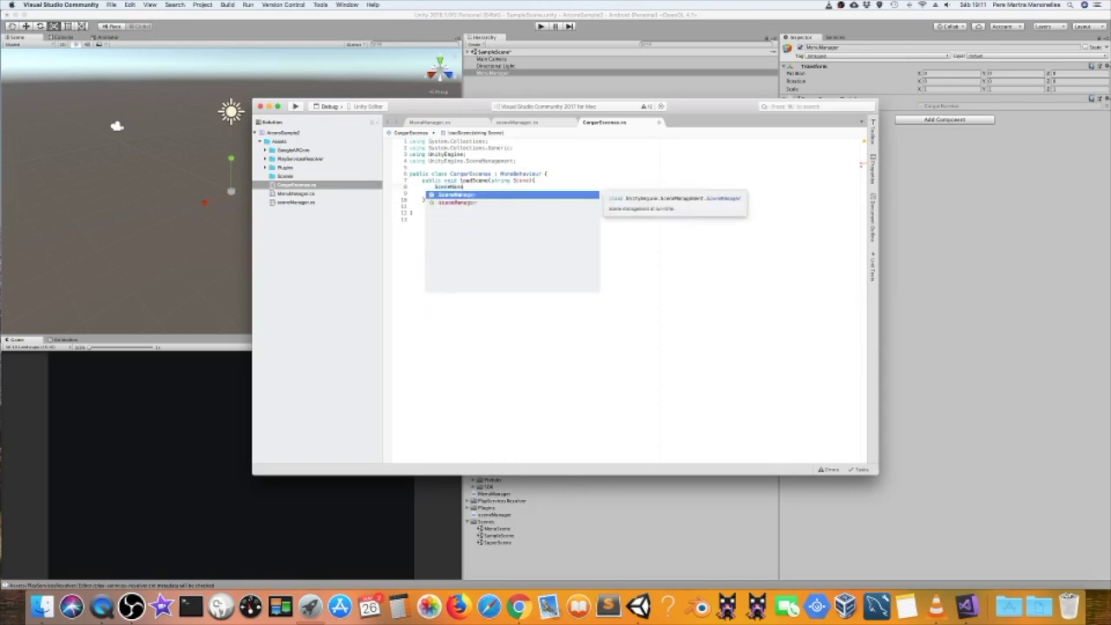
{"action": "type", "text": "ger.load"}
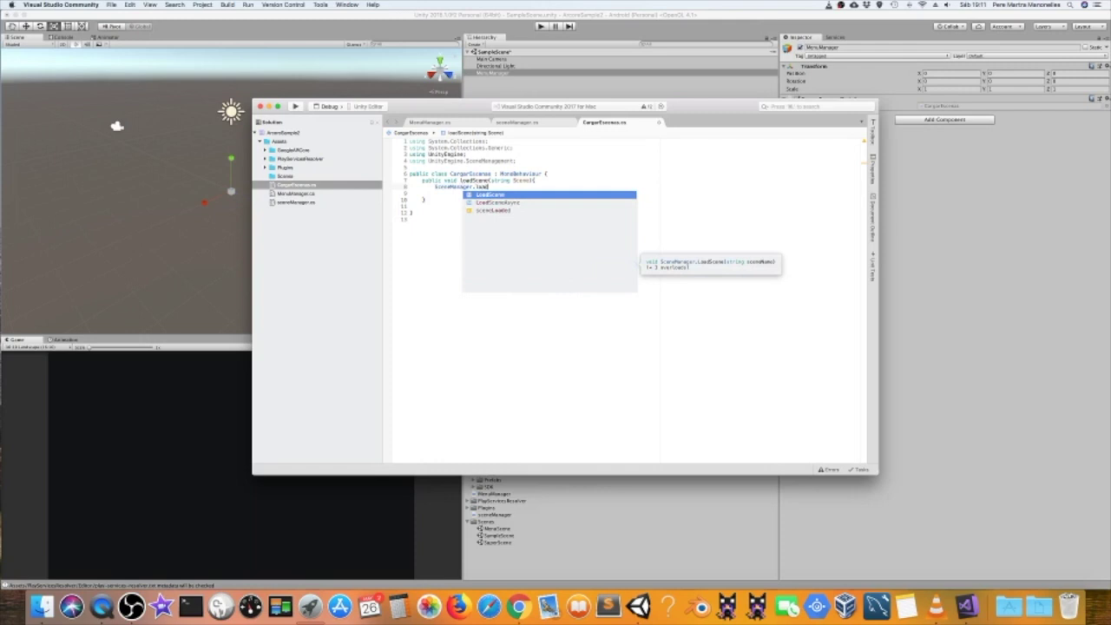
{"action": "key", "text": "Return"}
{"action": "type", "text": "("}
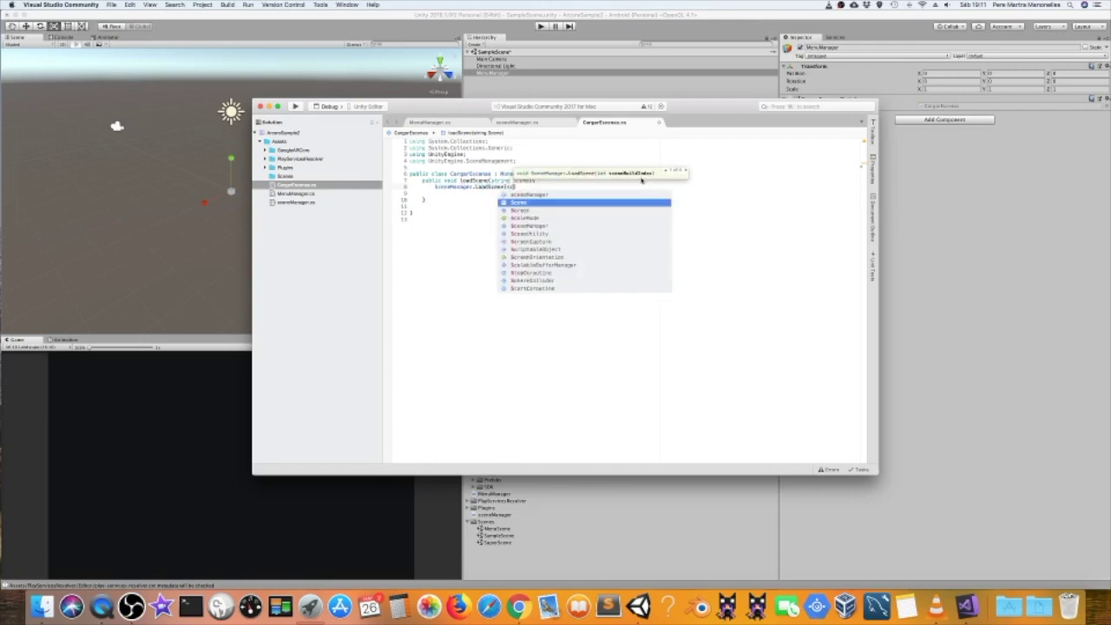
{"action": "type", "text": "scene);"}
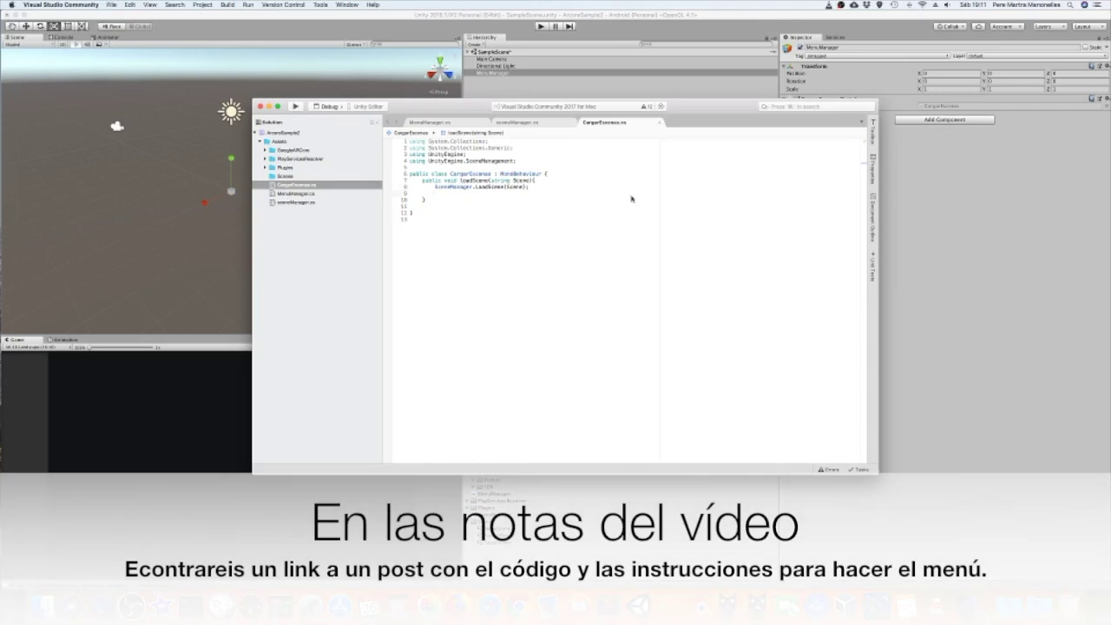
{"action": "key", "text": "super+b"}
{"action": "key", "text": "super+h"}
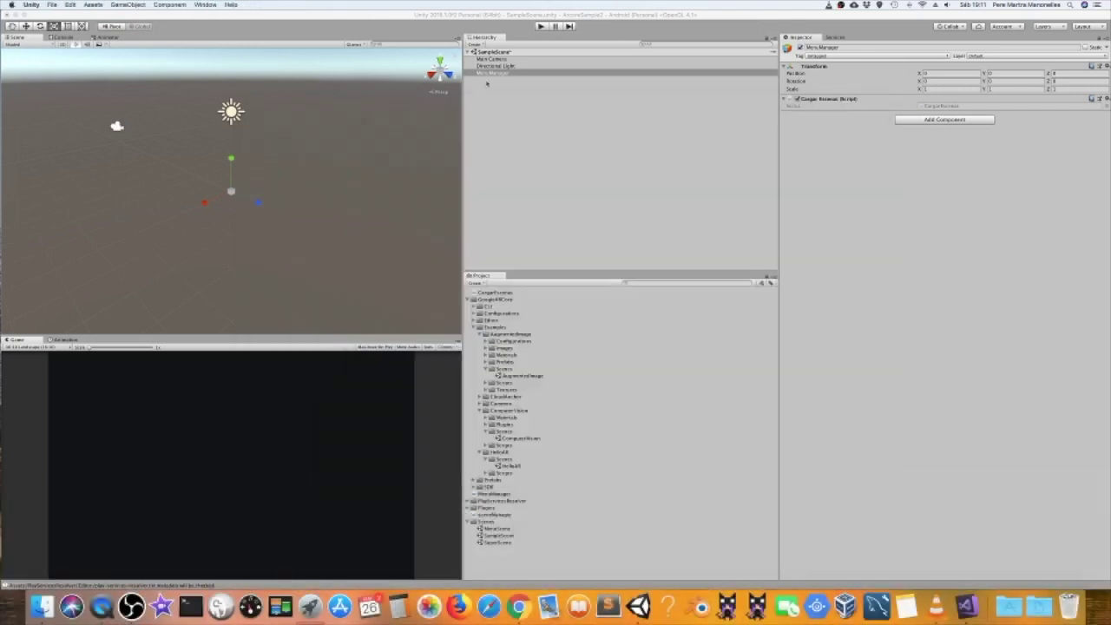
Step: Add a UI > Event System object to the SampleScene hierarchy
{"action": "left_click", "coordinate": [499, 90]}
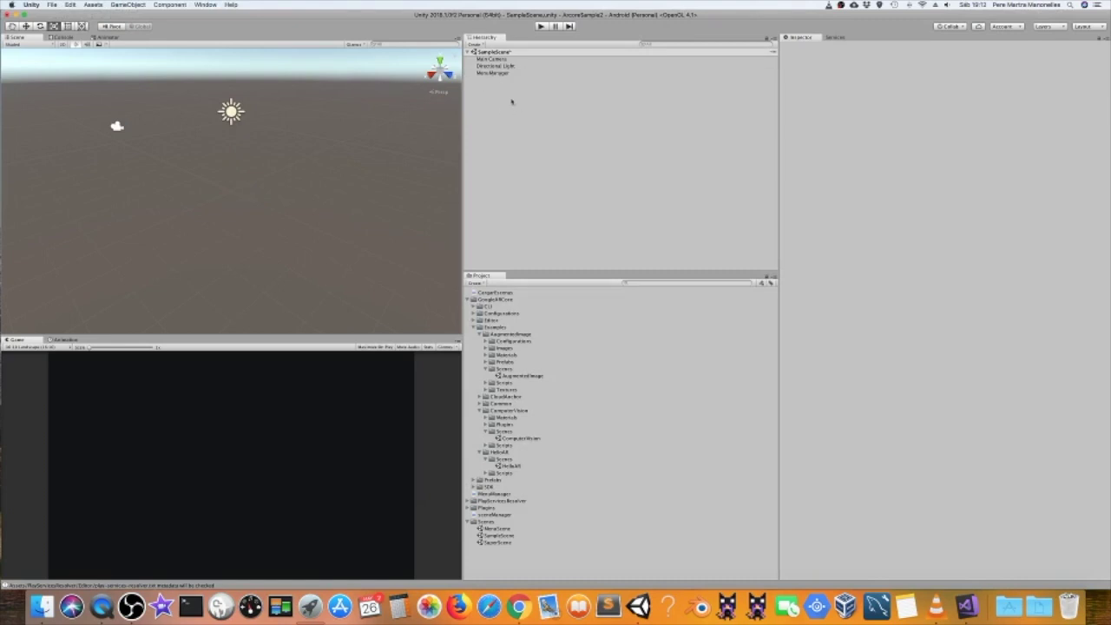
{"action": "right_click", "coordinate": [496, 88]}
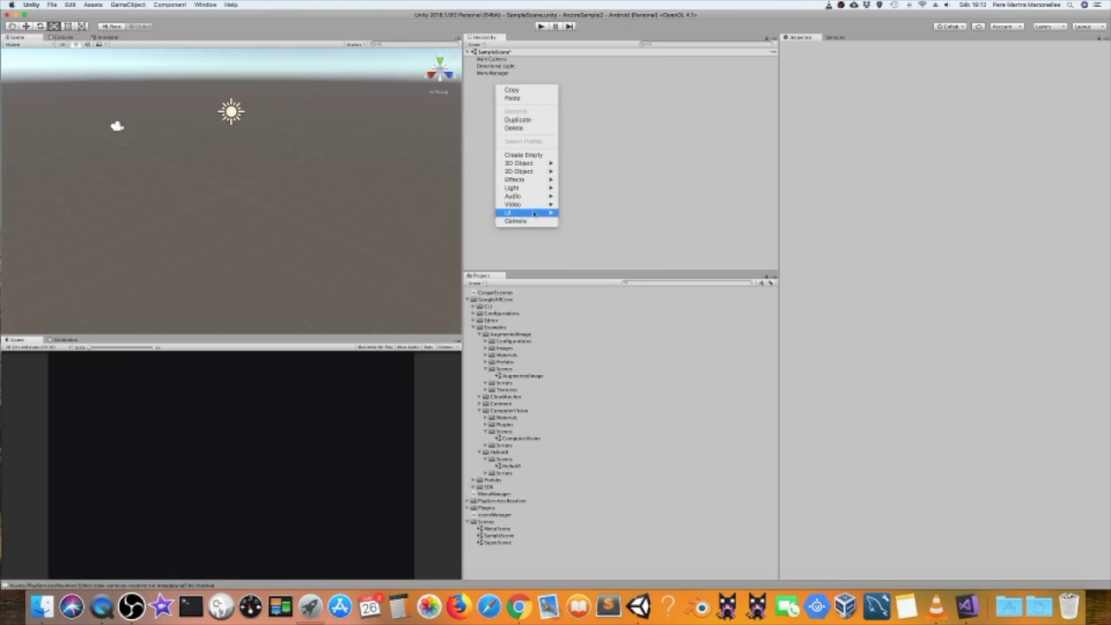
{"action": "mouse_move", "coordinate": [534, 214]}
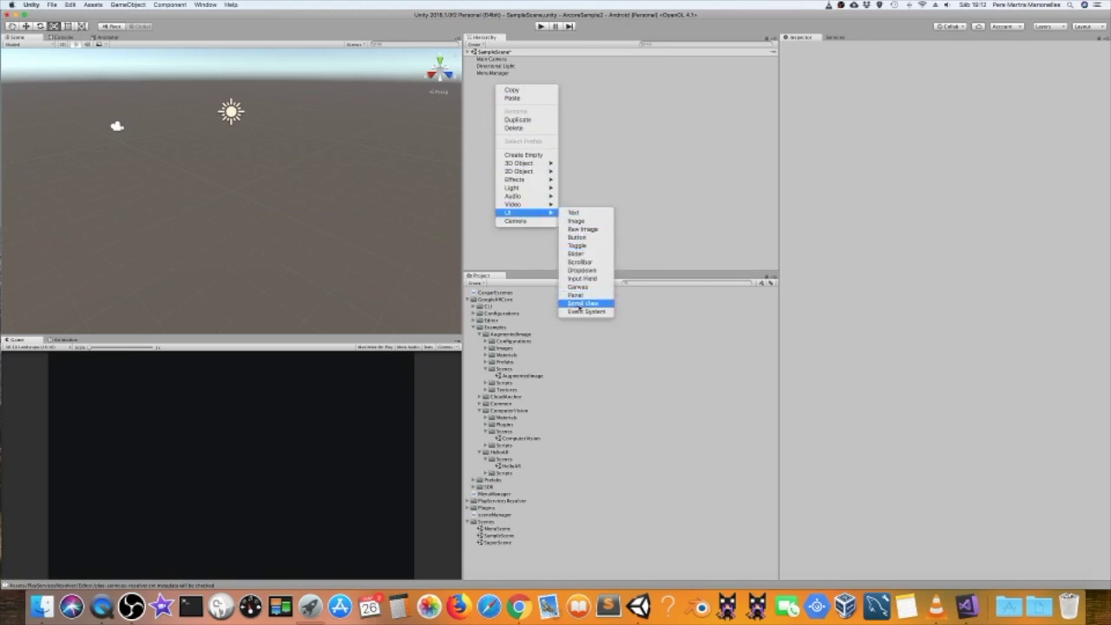
{"action": "left_click", "coordinate": [586, 310]}
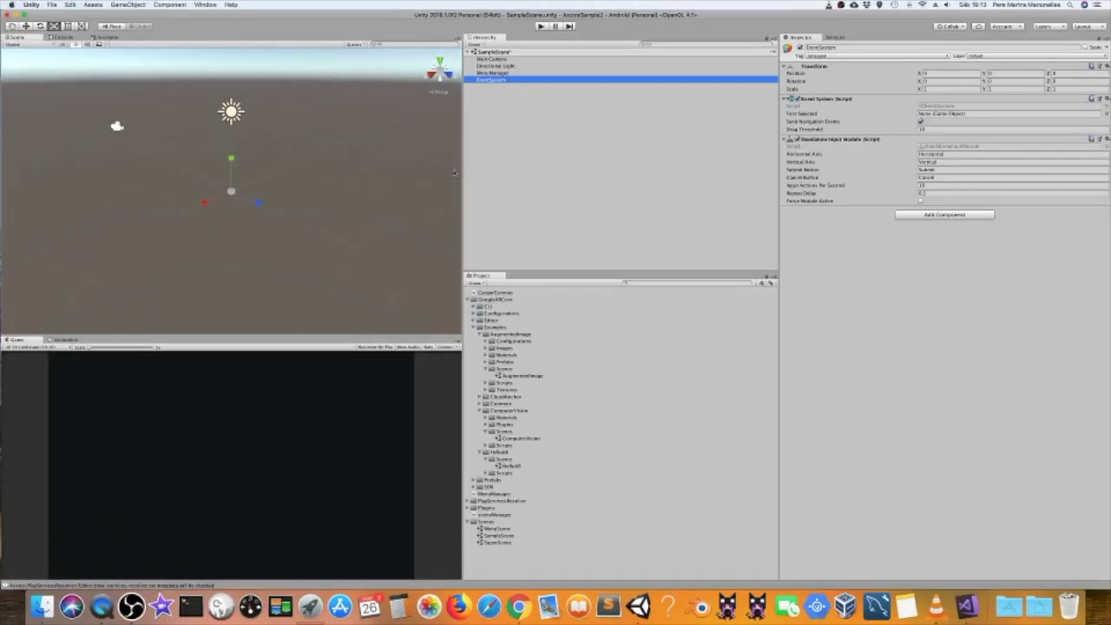
Step: Create an empty GameObject and rename it MenuWrapper
{"action": "left_click", "coordinate": [509, 116]}
{"action": "right_click", "coordinate": [499, 103]}
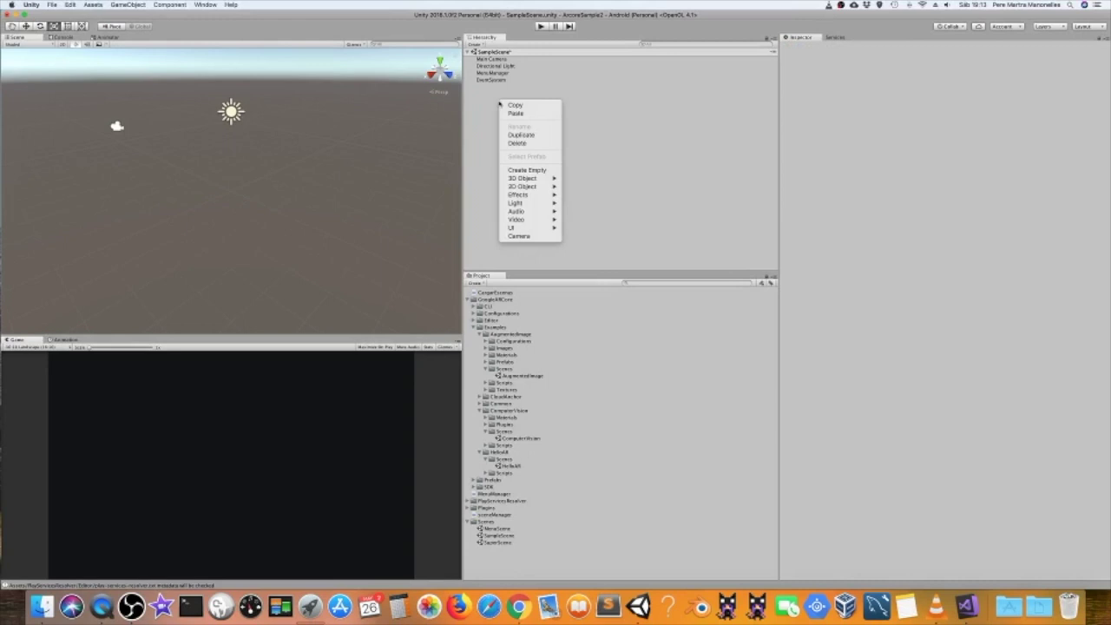
{"action": "left_click", "coordinate": [544, 174]}
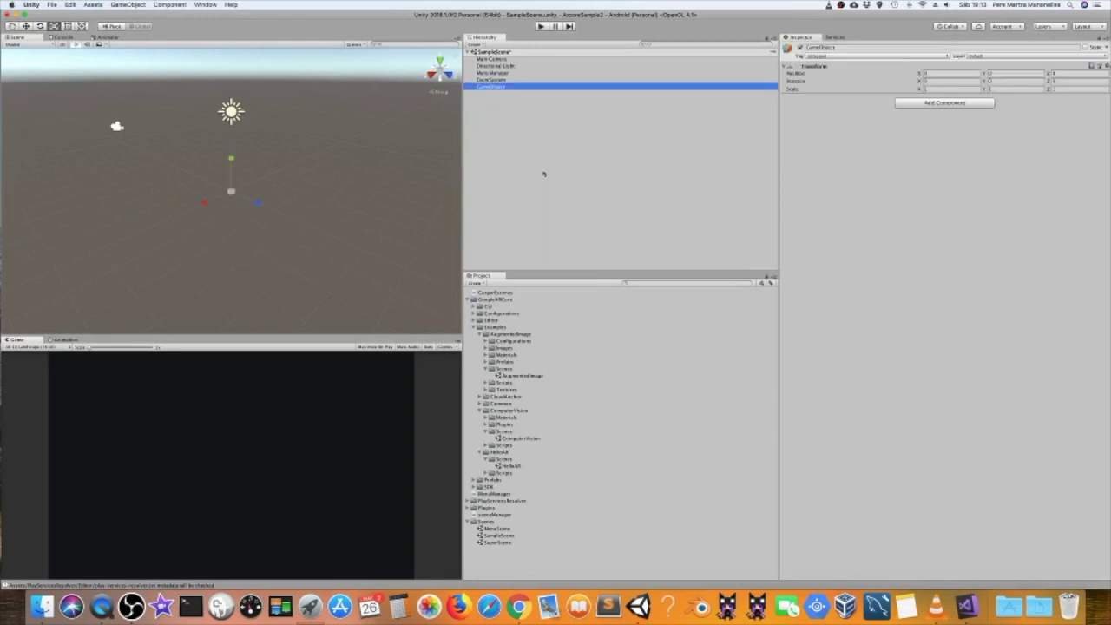
{"action": "left_click", "coordinate": [509, 88]}
{"action": "type", "text": "MiWorld"}
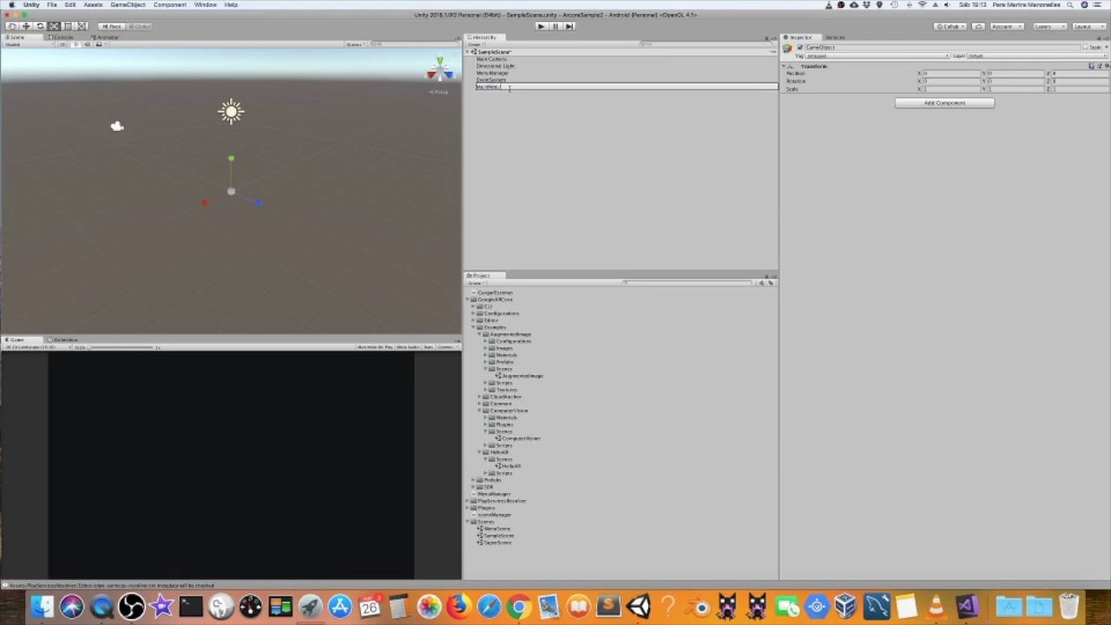
{"action": "left_click", "coordinate": [541, 112]}
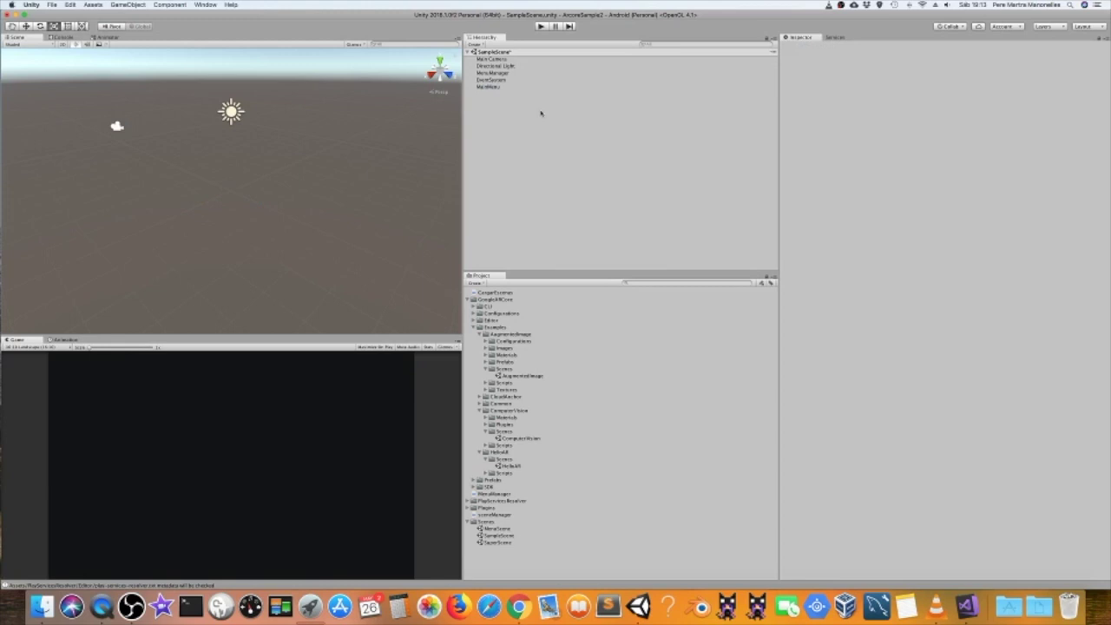
{"action": "left_click", "coordinate": [497, 88]}
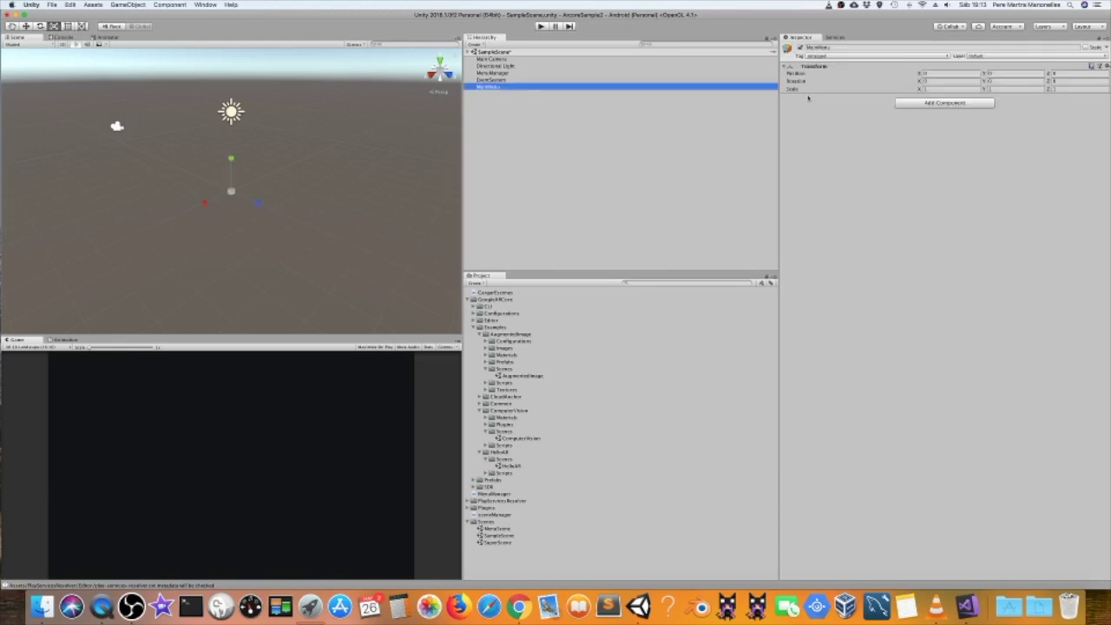
Step: Add Canvas, Canvas Scaler and Graphic Raycaster components to MenuWrapper
{"action": "left_click", "coordinate": [938, 104]}
{"action": "type", "text": "Canvas"}
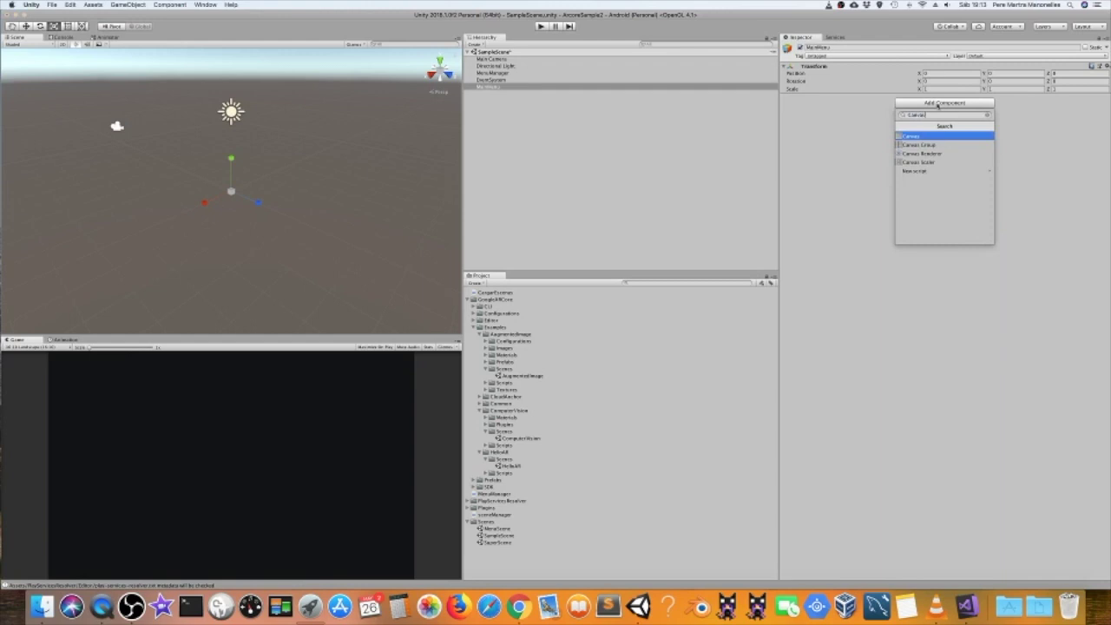
{"action": "key", "text": "Return"}
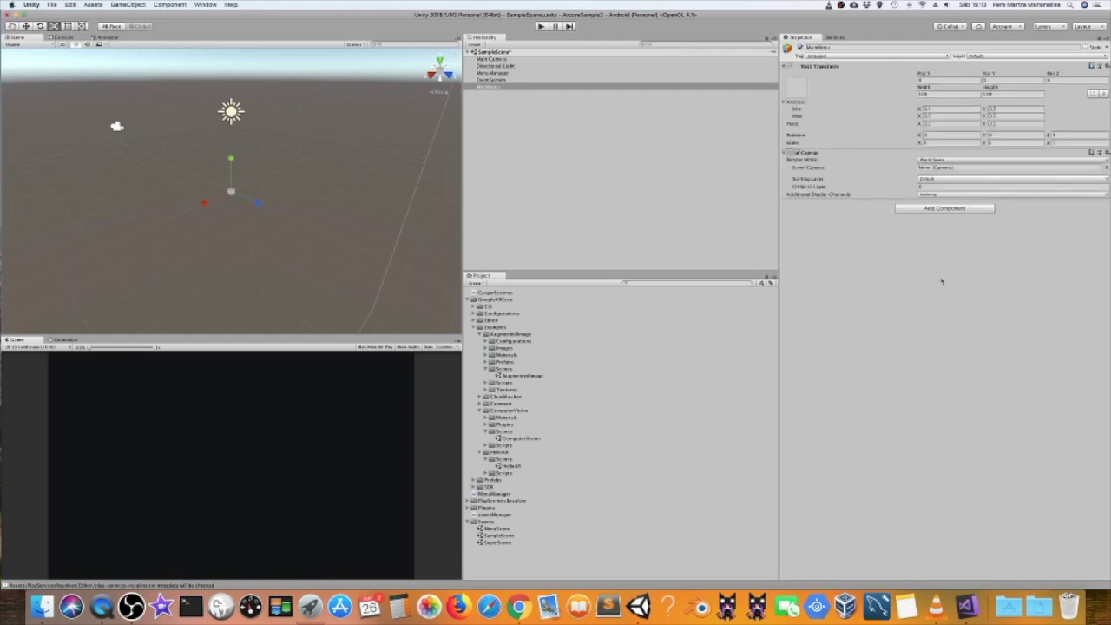
{"action": "left_click", "coordinate": [947, 209]}
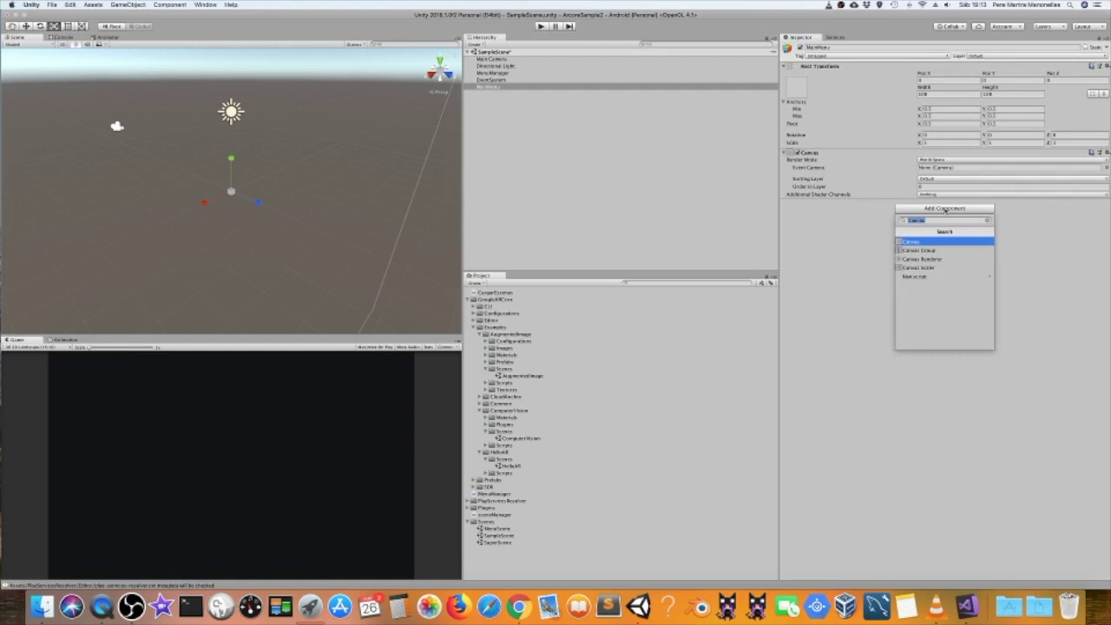
{"action": "type", "text": "Can"}
{"action": "type", "text": "pace"}
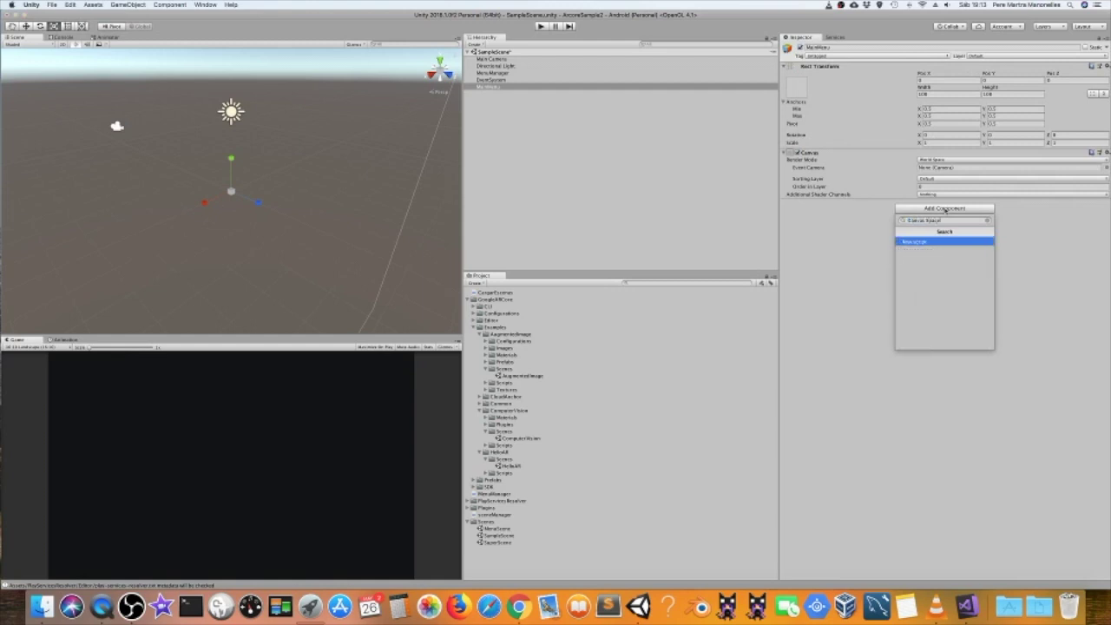
{"action": "key", "text": "BackSpace"}
{"action": "key", "text": "BackSpace"}
{"action": "key", "text": "BackSpace"}
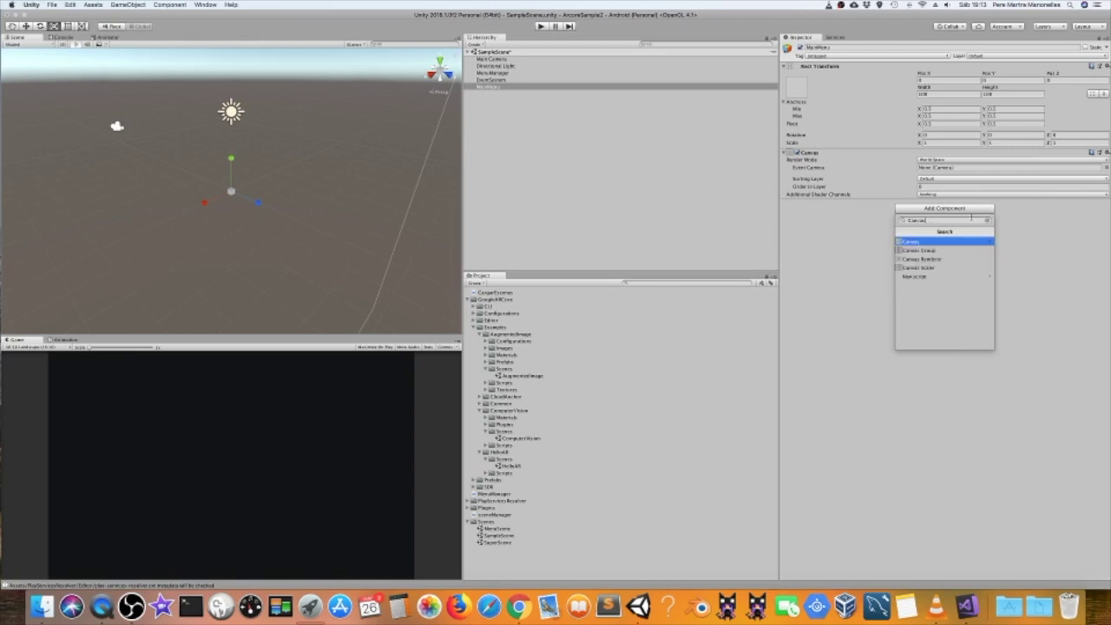
{"action": "left_click", "coordinate": [927, 268]}
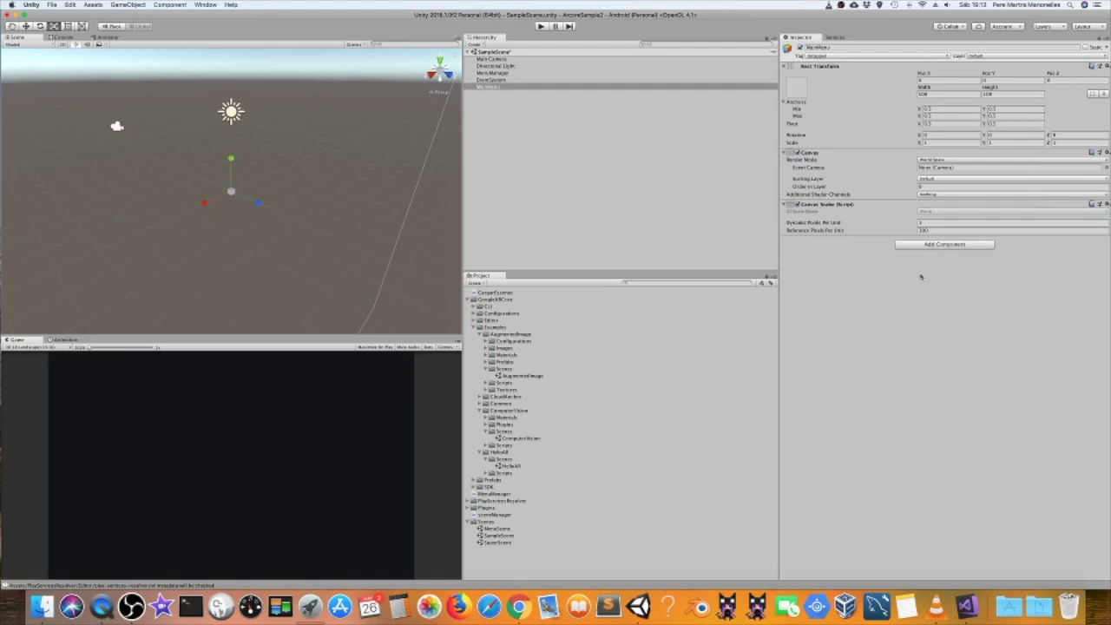
{"action": "left_click", "coordinate": [953, 245]}
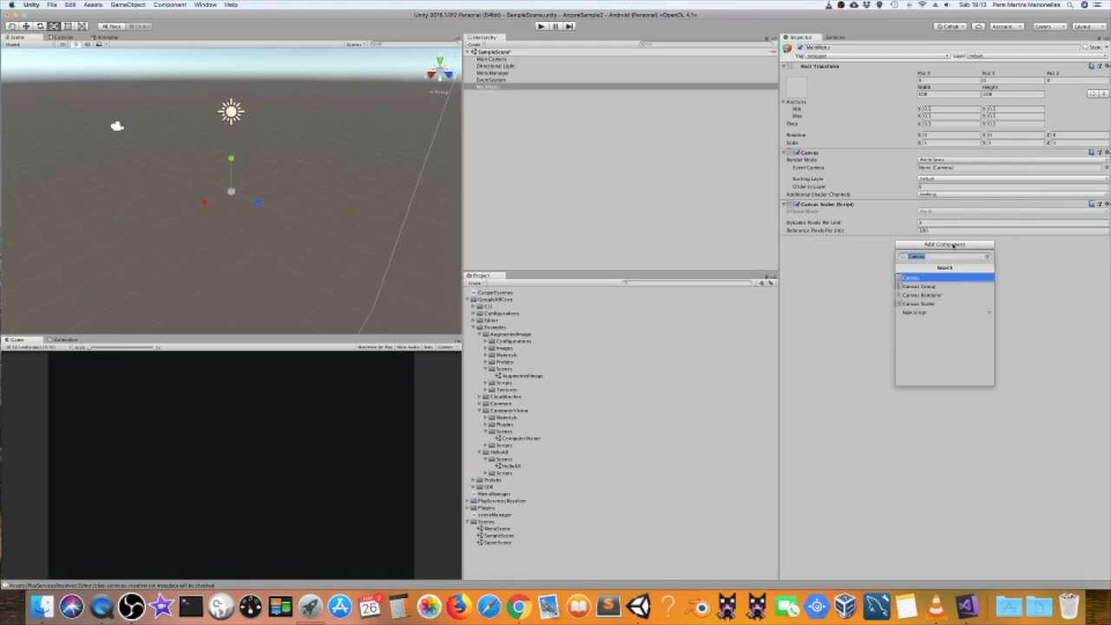
{"action": "type", "text": "ray"}
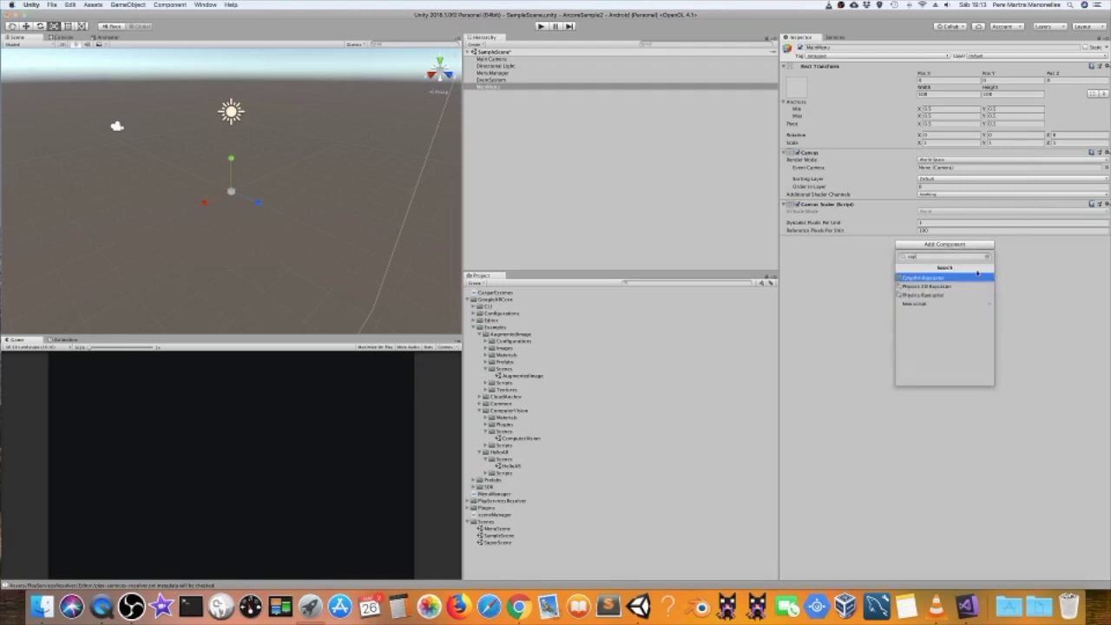
{"action": "left_click", "coordinate": [953, 277]}
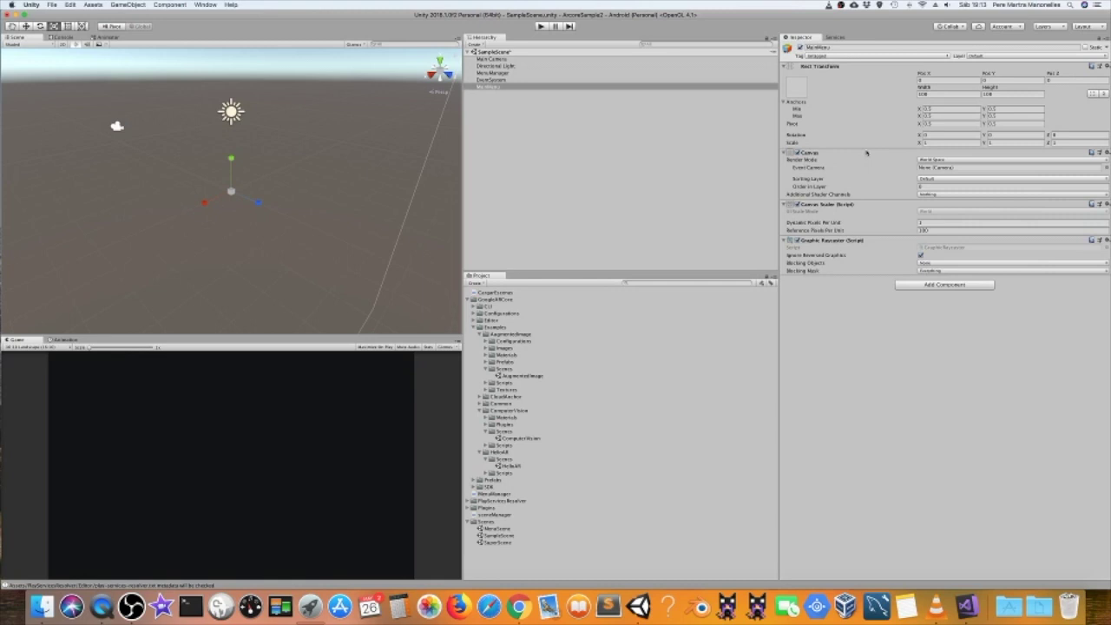
Step: Set the canvas Render Mode to Screen Space - Overlay
{"action": "left_click", "coordinate": [978, 159]}
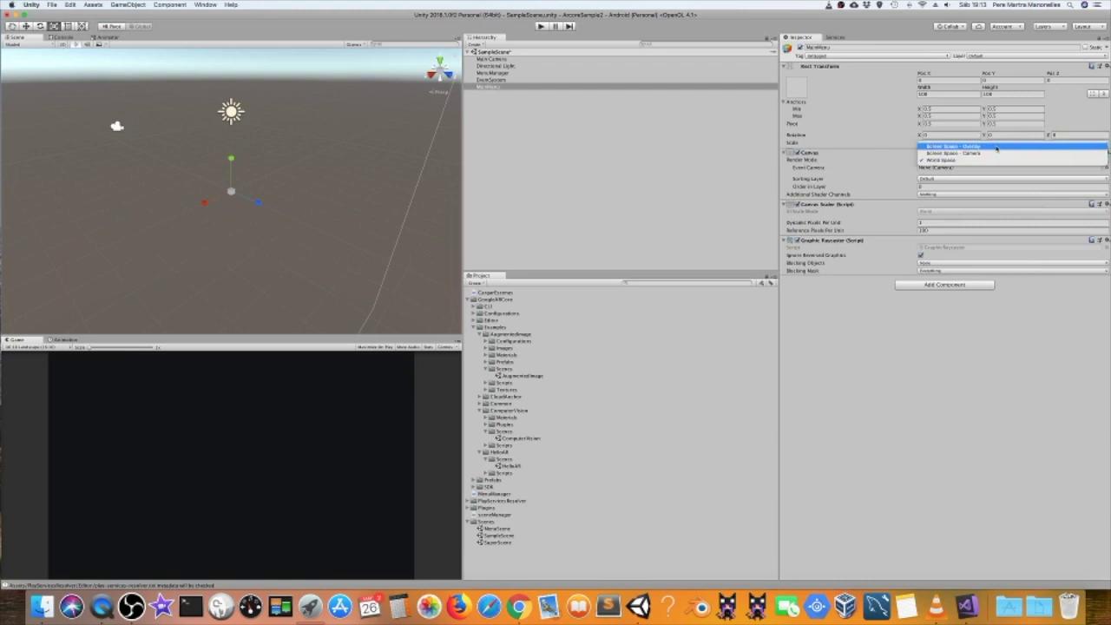
{"action": "left_click", "coordinate": [996, 147]}
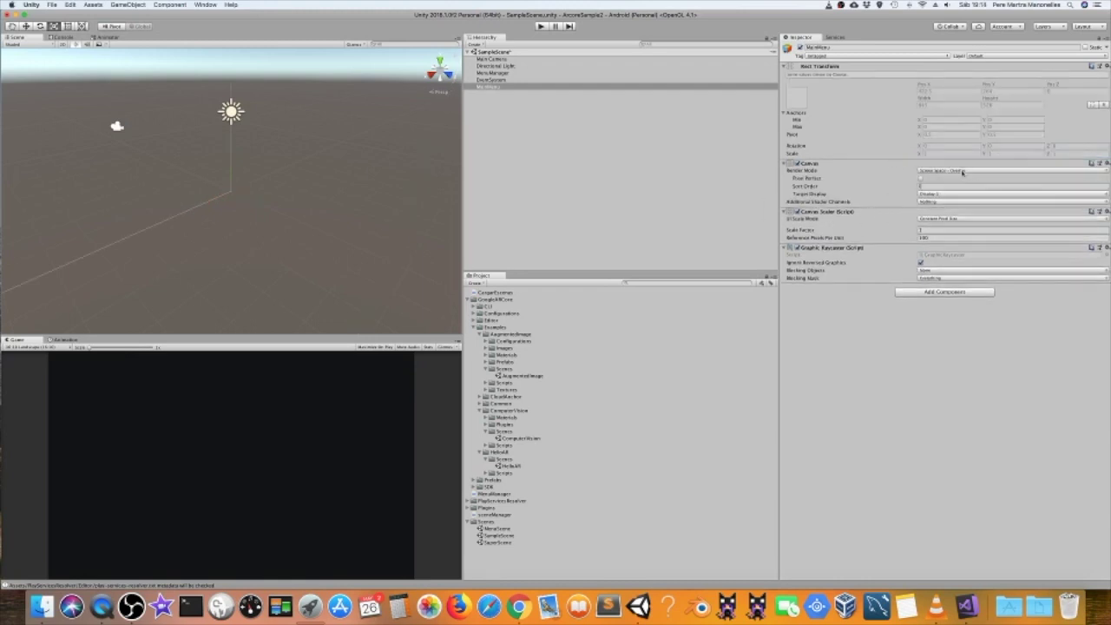
{"action": "left_click", "coordinate": [955, 171]}
{"action": "left_click", "coordinate": [954, 178]}
{"action": "left_click", "coordinate": [952, 162]}
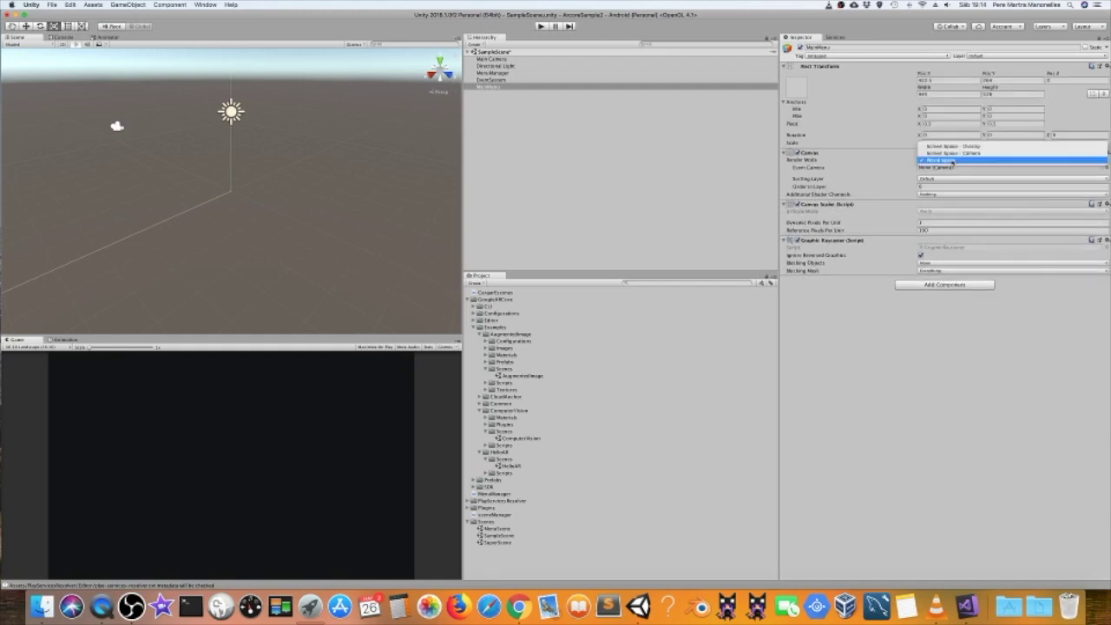
{"action": "left_click", "coordinate": [951, 147]}
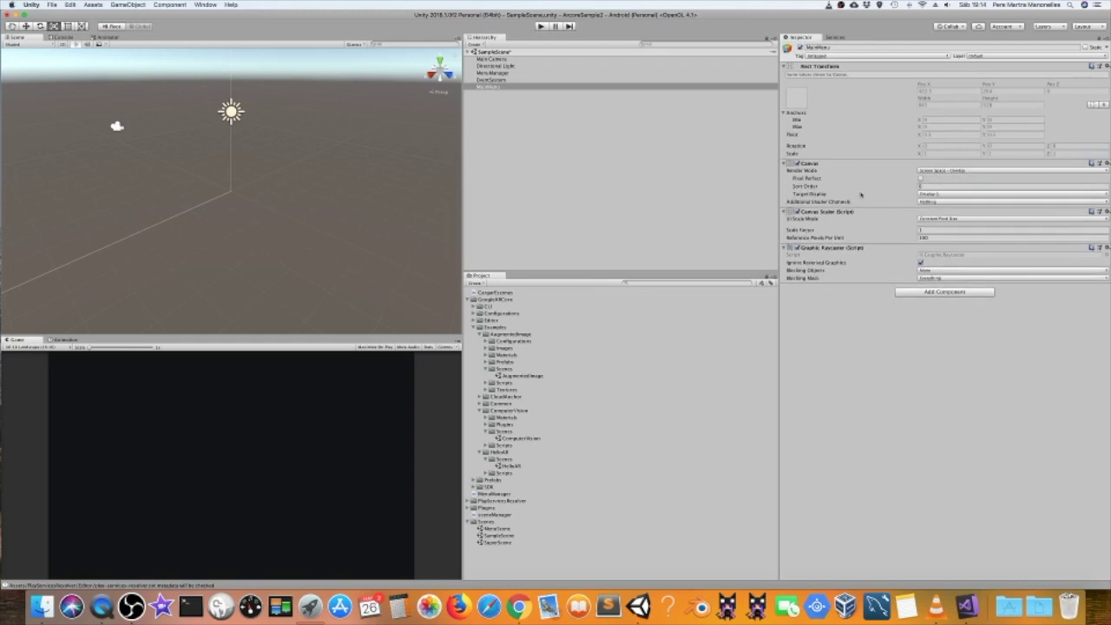
Step: Set UI Scale Mode to Scale With Screen Size with reference resolution 1024 × 768
{"action": "left_click", "coordinate": [971, 221]}
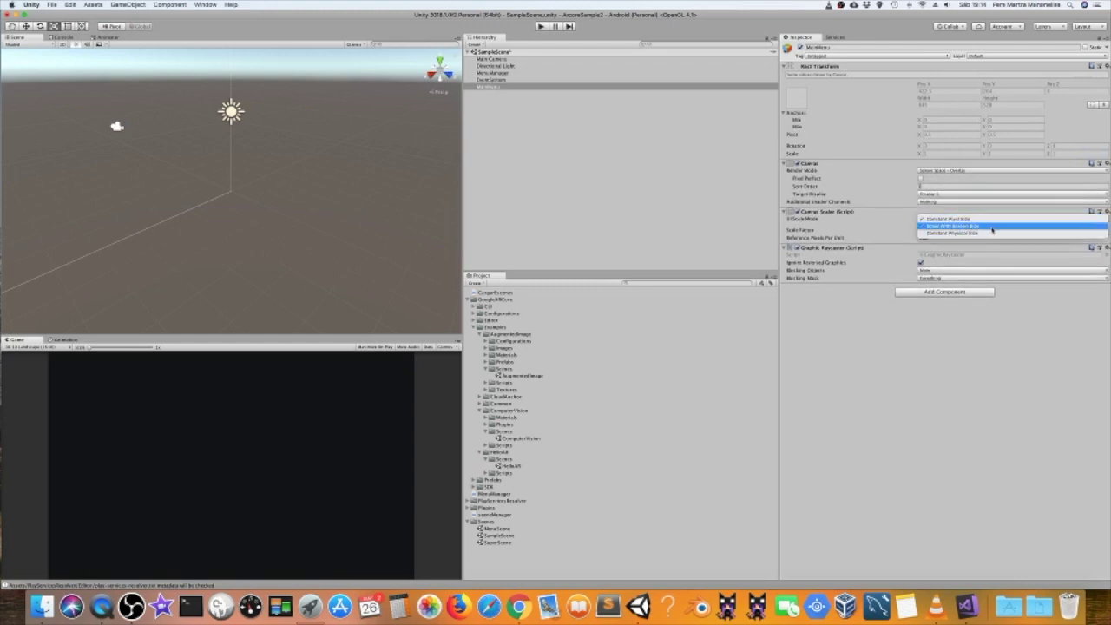
{"action": "left_click", "coordinate": [992, 228]}
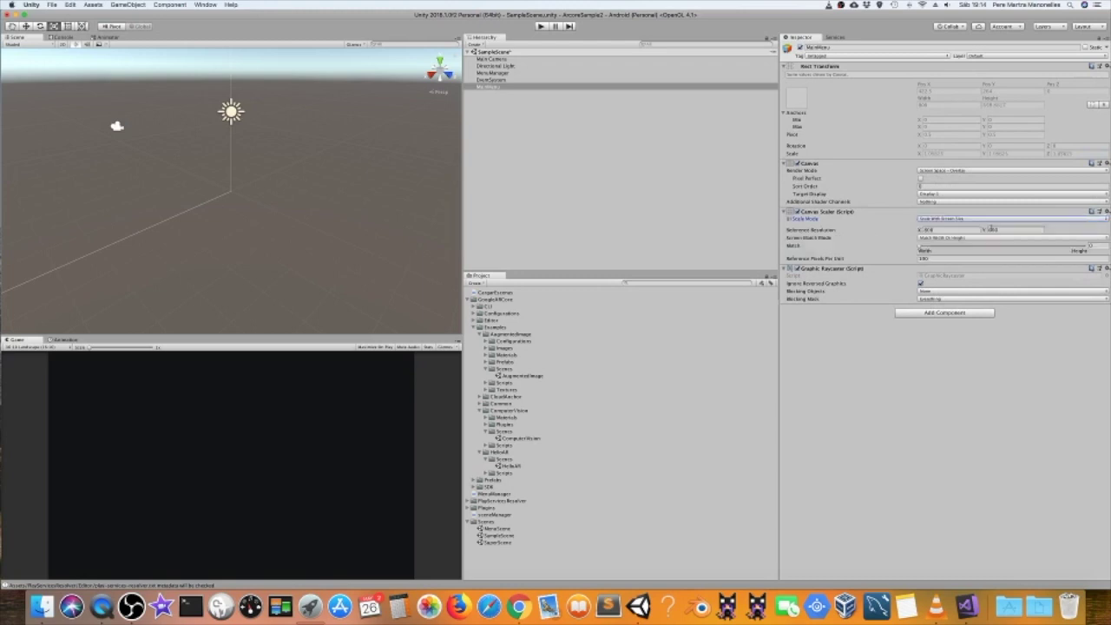
{"action": "left_click", "coordinate": [938, 229]}
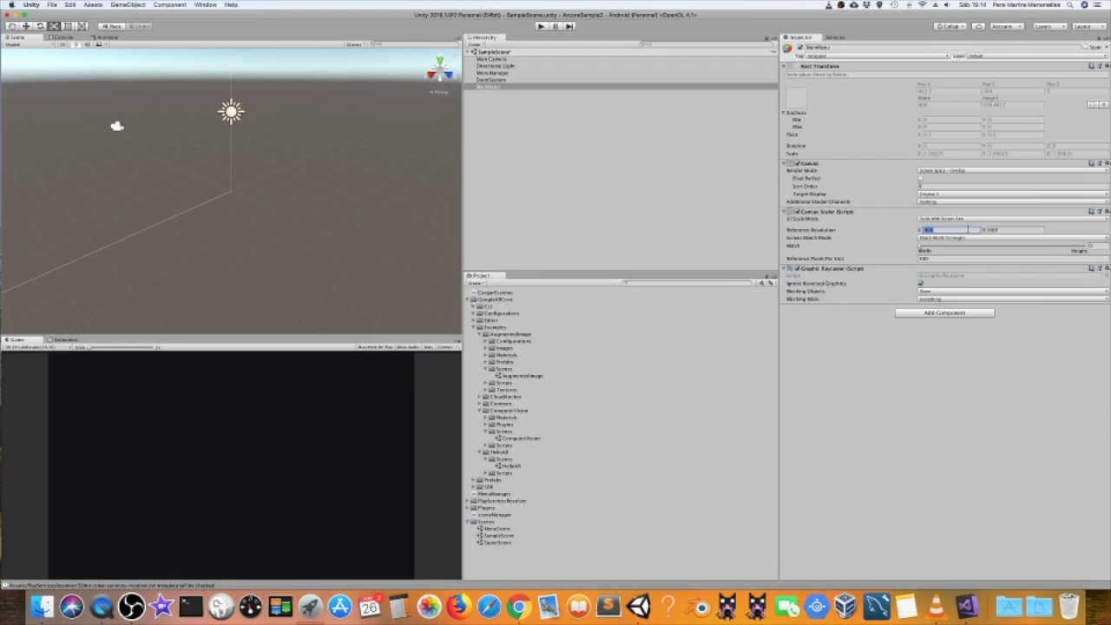
{"action": "type", "text": "1200"}
{"action": "key", "text": "Tab"}
{"action": "type", "text": "768"}
{"action": "key", "text": "Tab"}
Step: Create an empty child under MenuWrapper named MenuPanel
{"action": "right_click", "coordinate": [502, 87]}
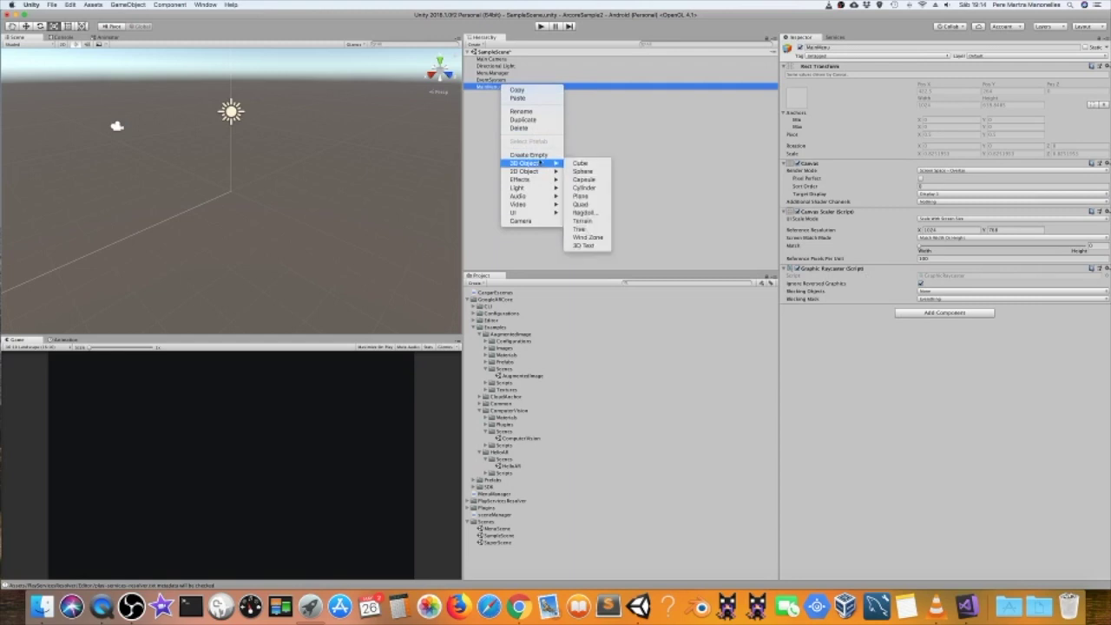
{"action": "left_click", "coordinate": [528, 154]}
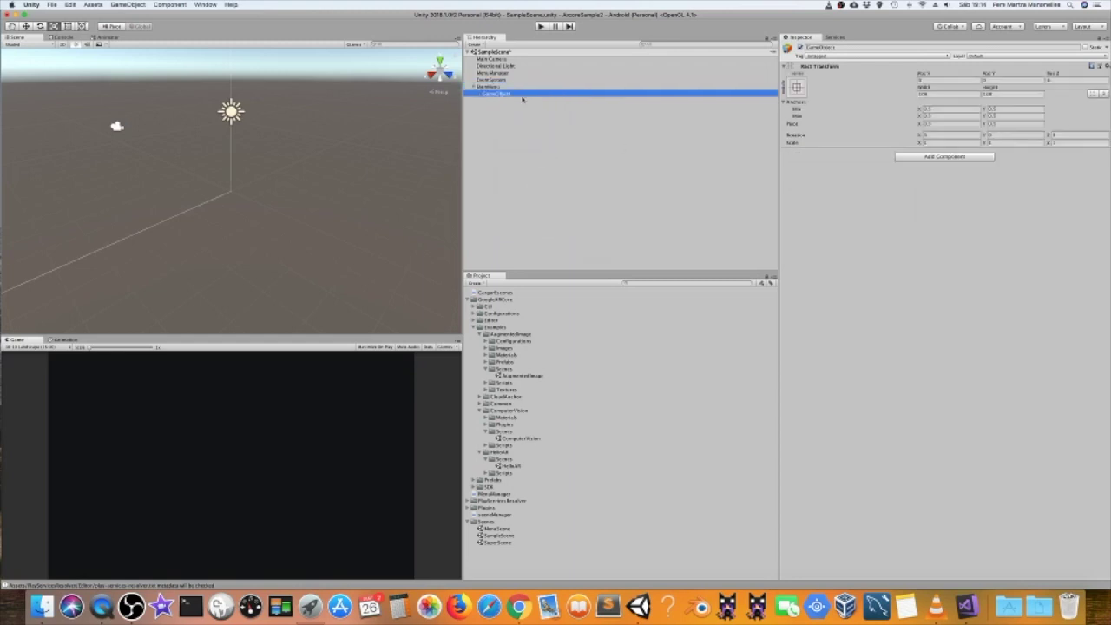
{"action": "type", "text": "MenuPanel"}
{"action": "key", "text": "Return"}
{"action": "left_click", "coordinate": [942, 245]}
Step: Add a Canvas Group component to MenuPanel
{"action": "left_click", "coordinate": [960, 157]}
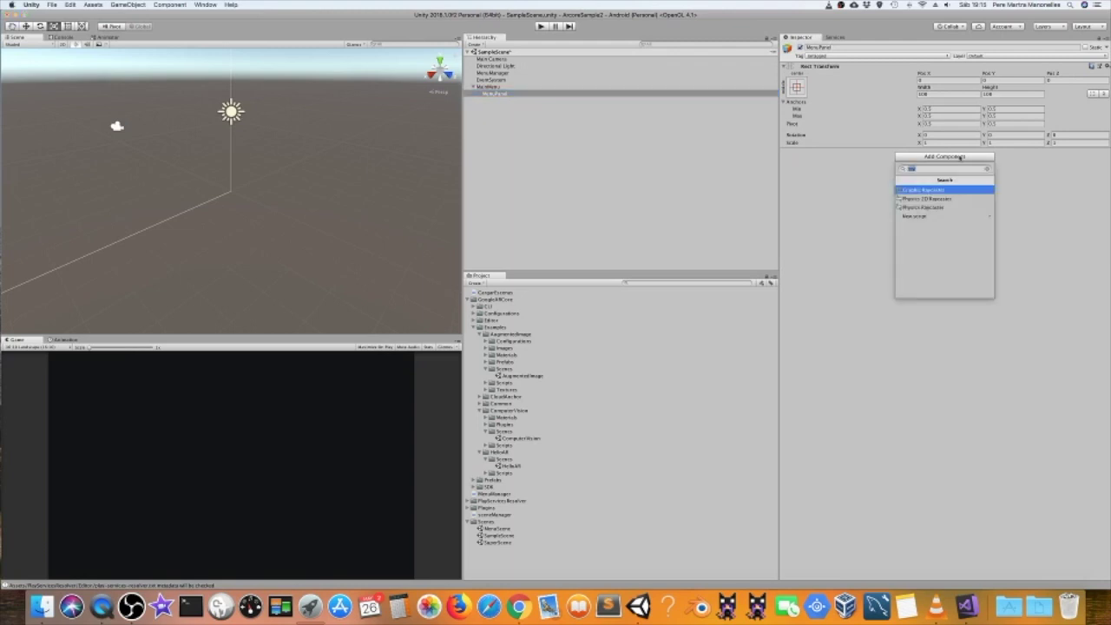
{"action": "type", "text": "canvas"}
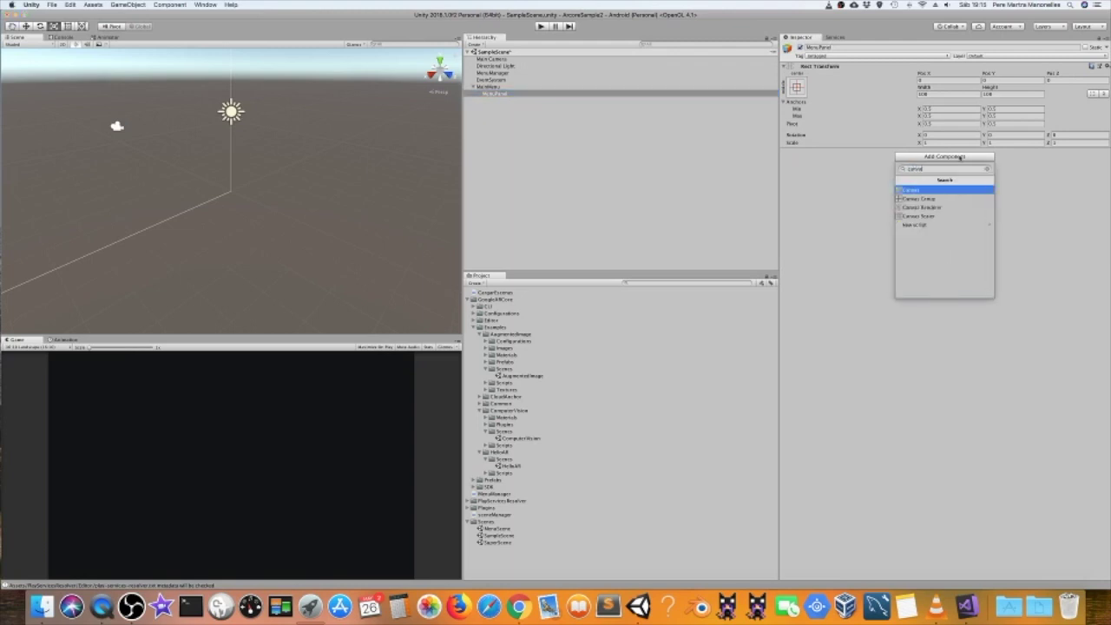
{"action": "left_click", "coordinate": [936, 199]}
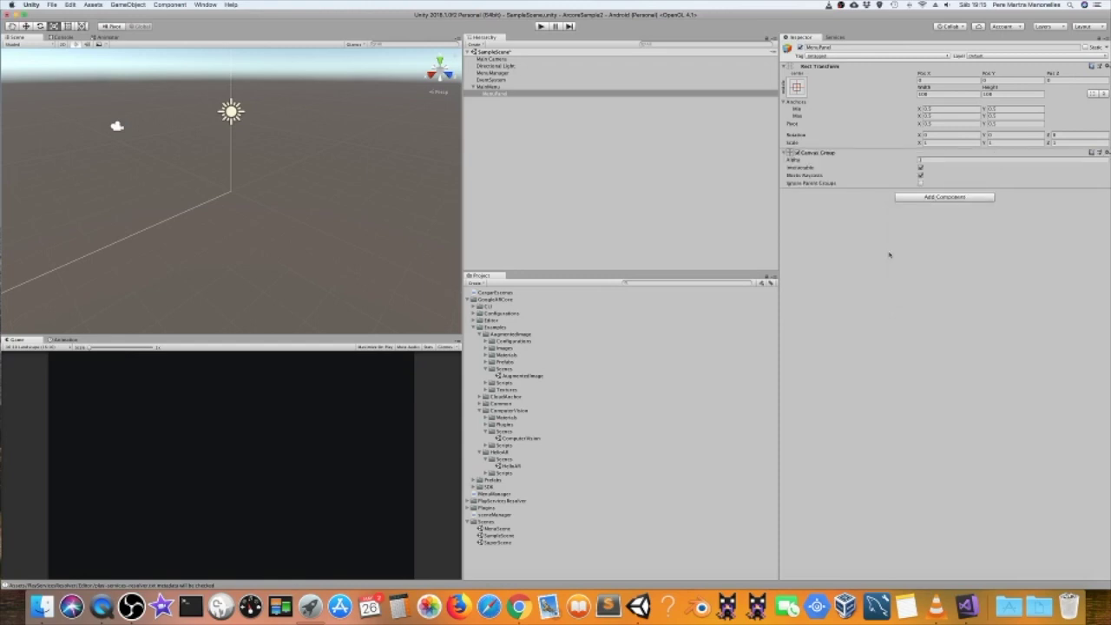
{"action": "left_click", "coordinate": [956, 199]}
{"action": "type", "text": "Grid"}
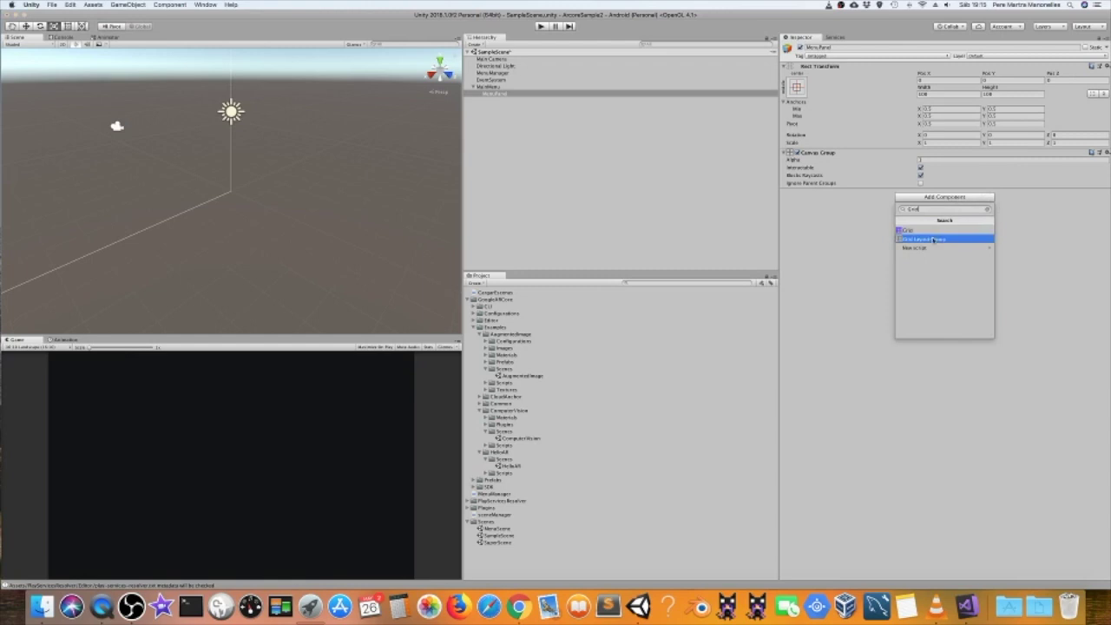
Step: Add a Grid Layout Group to MenuPanel with a cell width of 200
{"action": "left_click", "coordinate": [934, 240]}
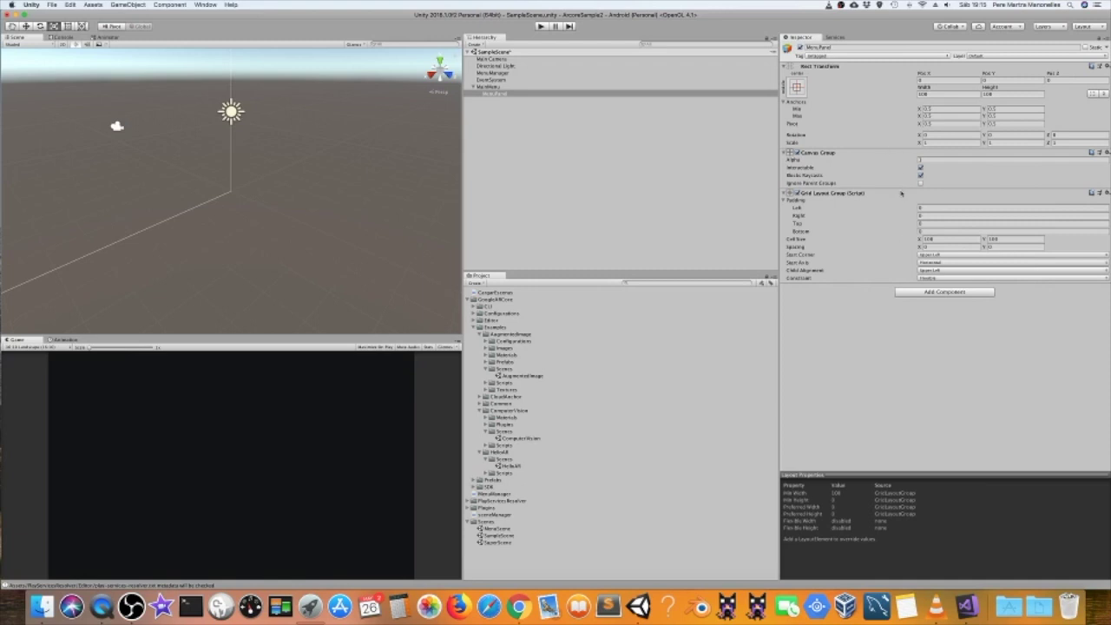
{"action": "left_click", "coordinate": [945, 239]}
{"action": "type", "text": "200"}
{"action": "key", "text": "Tab"}
{"action": "left_click", "coordinate": [943, 239]}
{"action": "left_click", "coordinate": [1006, 238]}
Step: Set the grid constraint to Fixed Column Count with a count of 1
{"action": "left_click", "coordinate": [949, 262]}
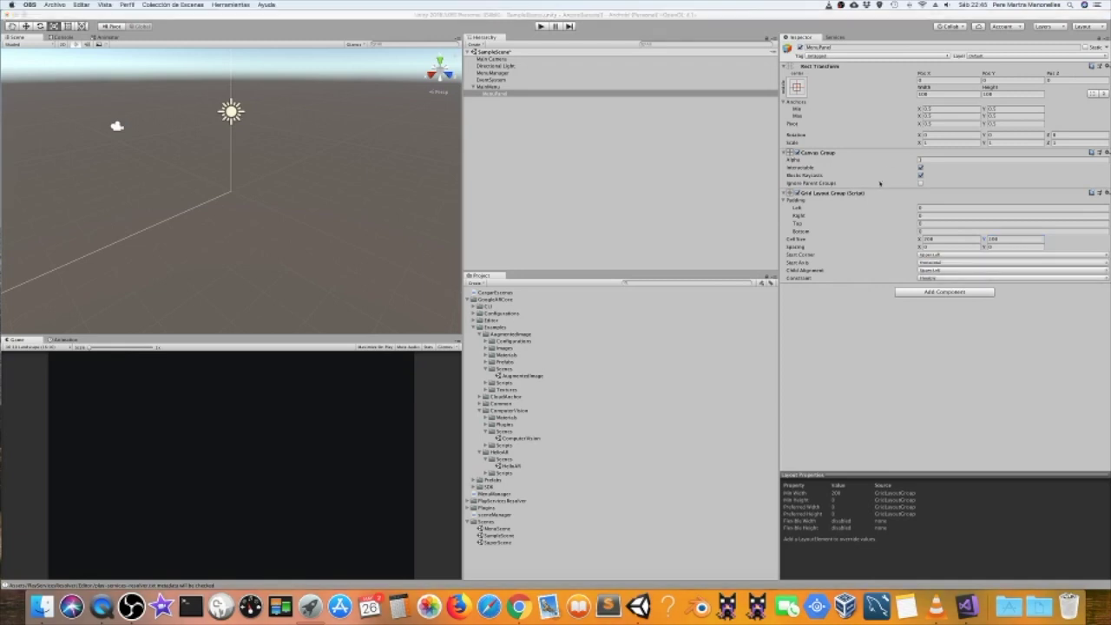
{"action": "left_click", "coordinate": [958, 279]}
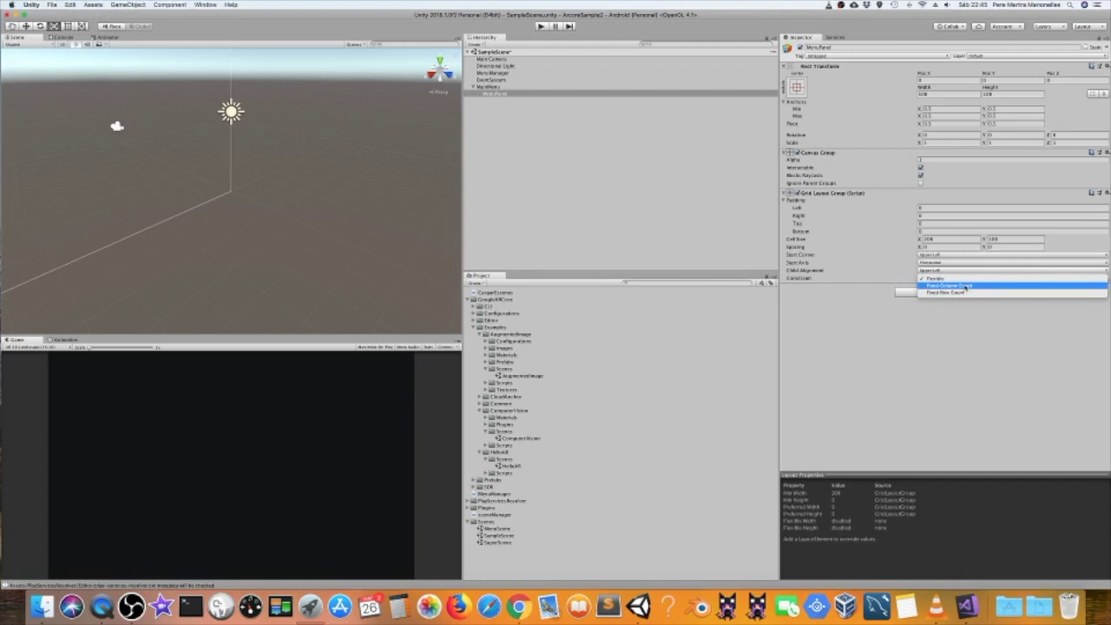
{"action": "key", "text": "Escape"}
{"action": "left_click", "coordinate": [952, 284]}
{"action": "key", "text": "Return"}
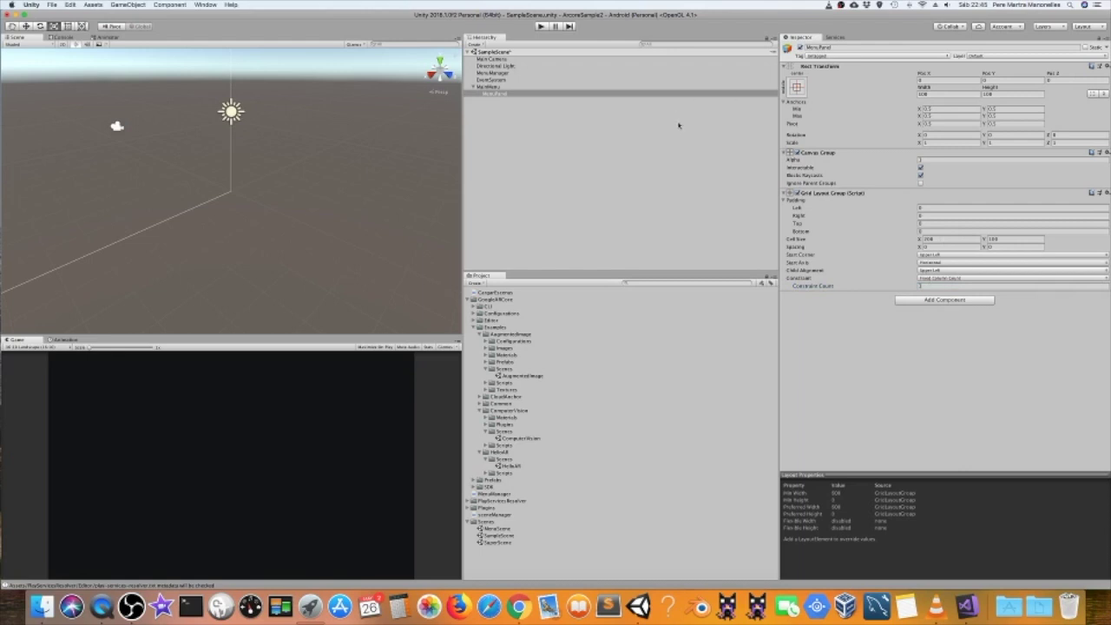
{"action": "left_click", "coordinate": [530, 150]}
{"action": "left_click", "coordinate": [502, 93]}
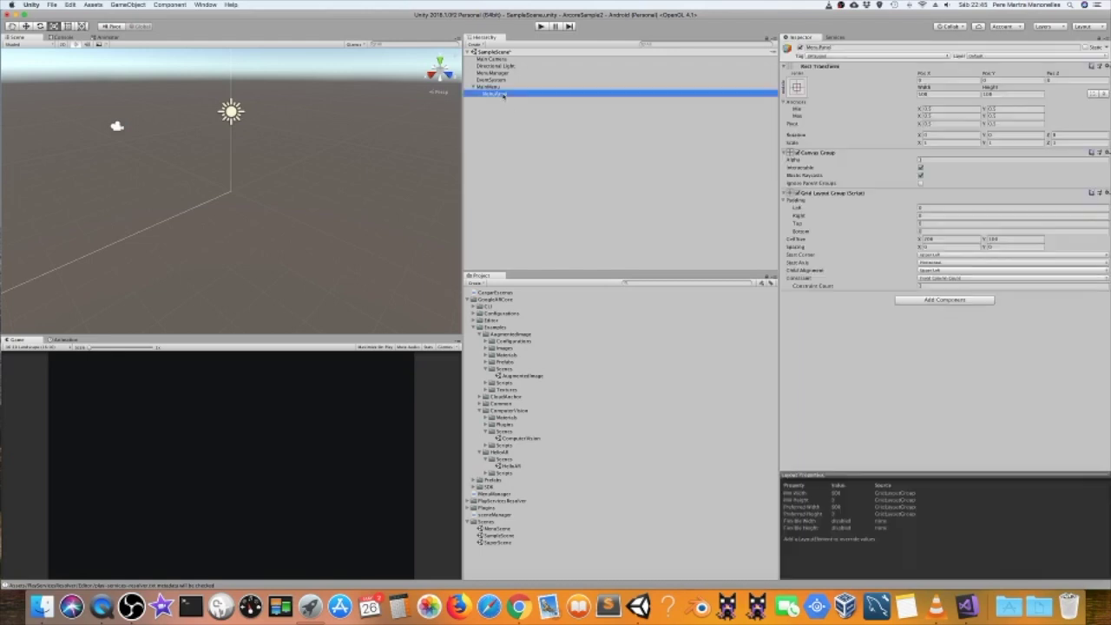
Step: Create a UI Button under MenuPanel and expand it to show its Text child
{"action": "right_click", "coordinate": [503, 96]}
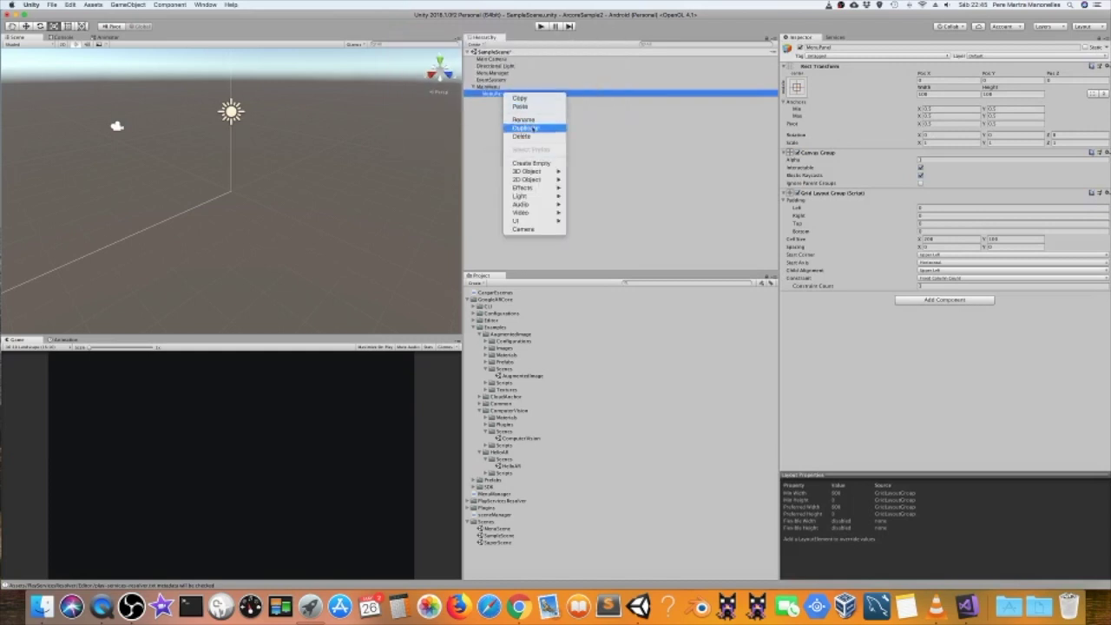
{"action": "mouse_move", "coordinate": [534, 225]}
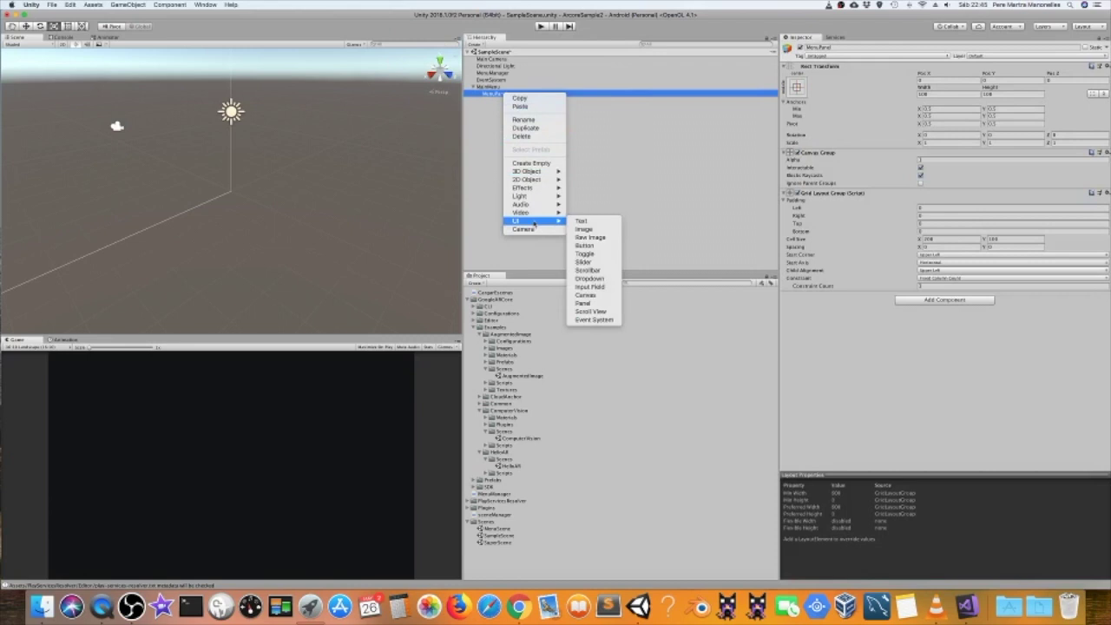
{"action": "left_click", "coordinate": [585, 247]}
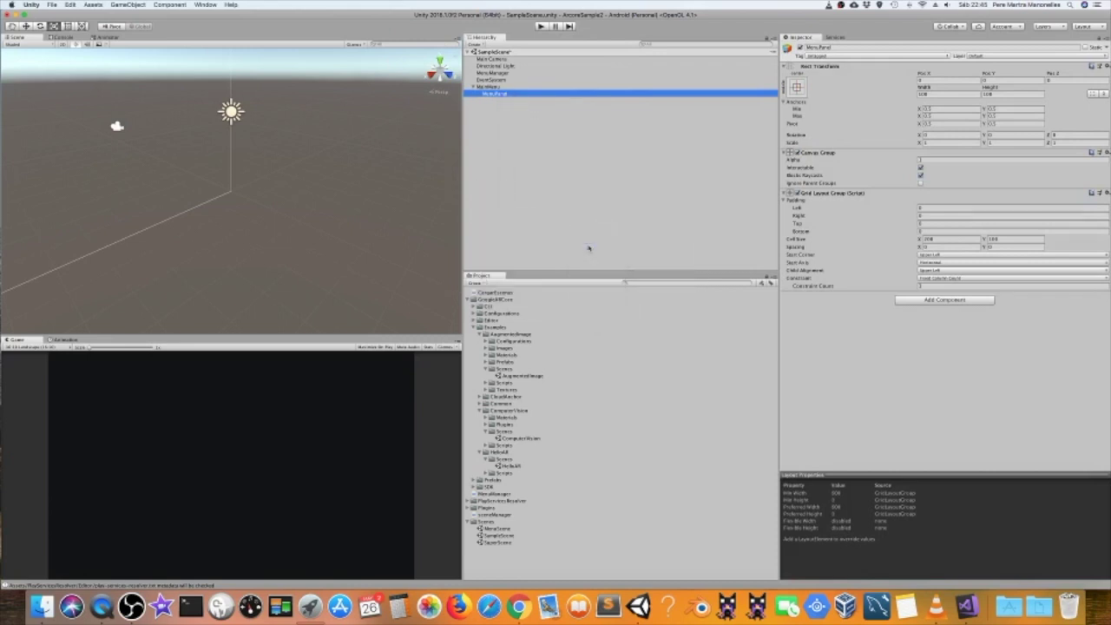
{"action": "left_click", "coordinate": [504, 102]}
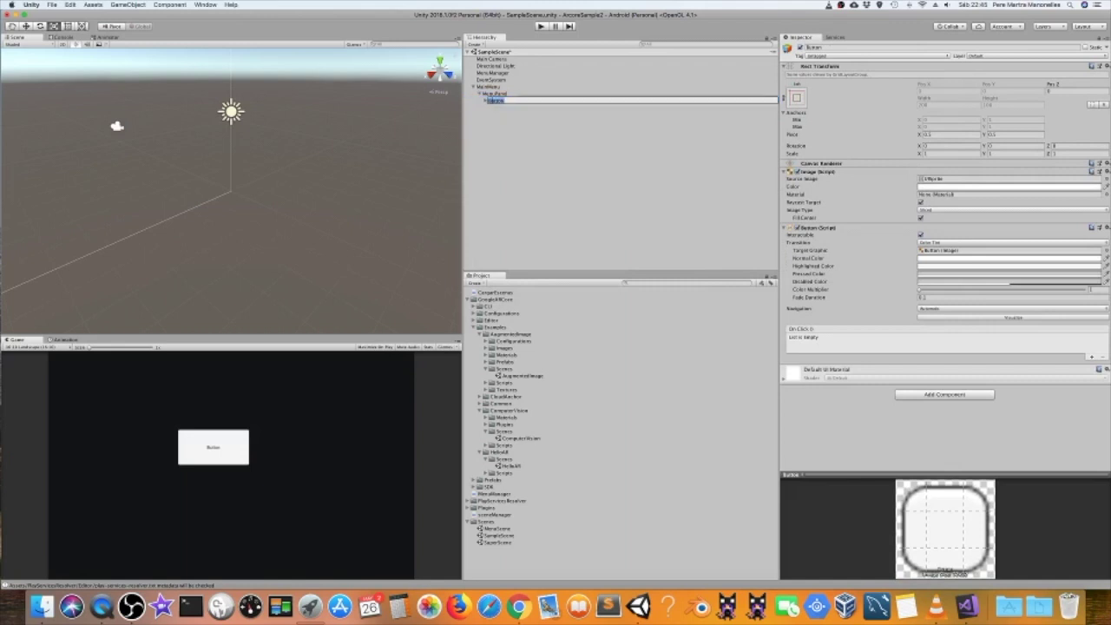
{"action": "left_click", "coordinate": [487, 101]}
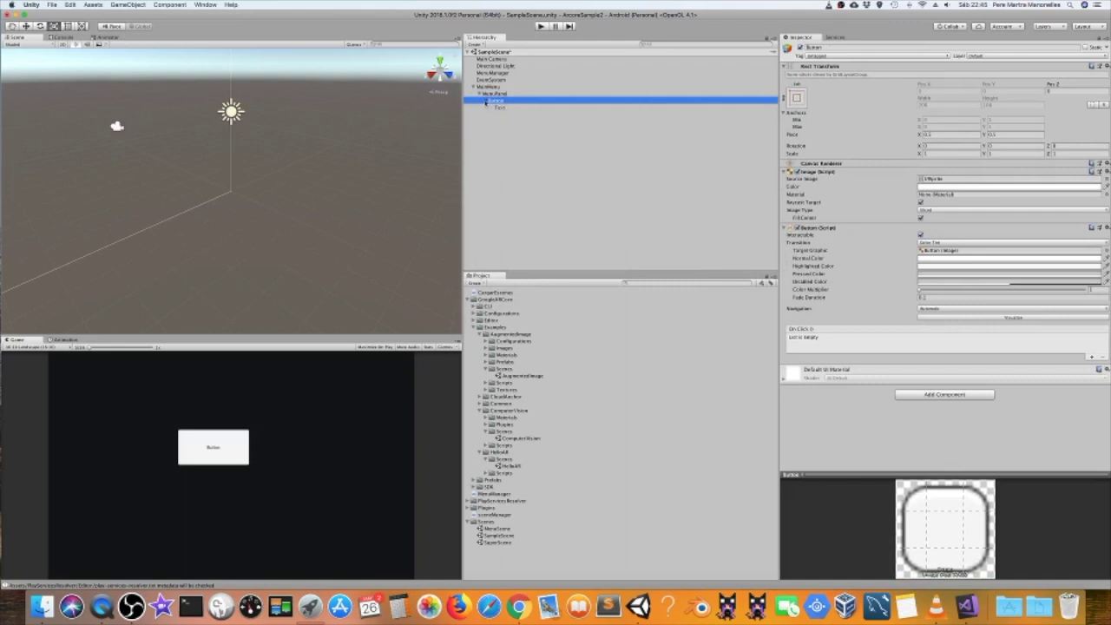
{"action": "left_click", "coordinate": [524, 108]}
{"action": "left_click", "coordinate": [523, 101]}
{"action": "left_click", "coordinate": [818, 180]}
Step: Set the button's Normal colour to blue and its Highlighted colour to a strong blue
{"action": "left_click", "coordinate": [946, 264]}
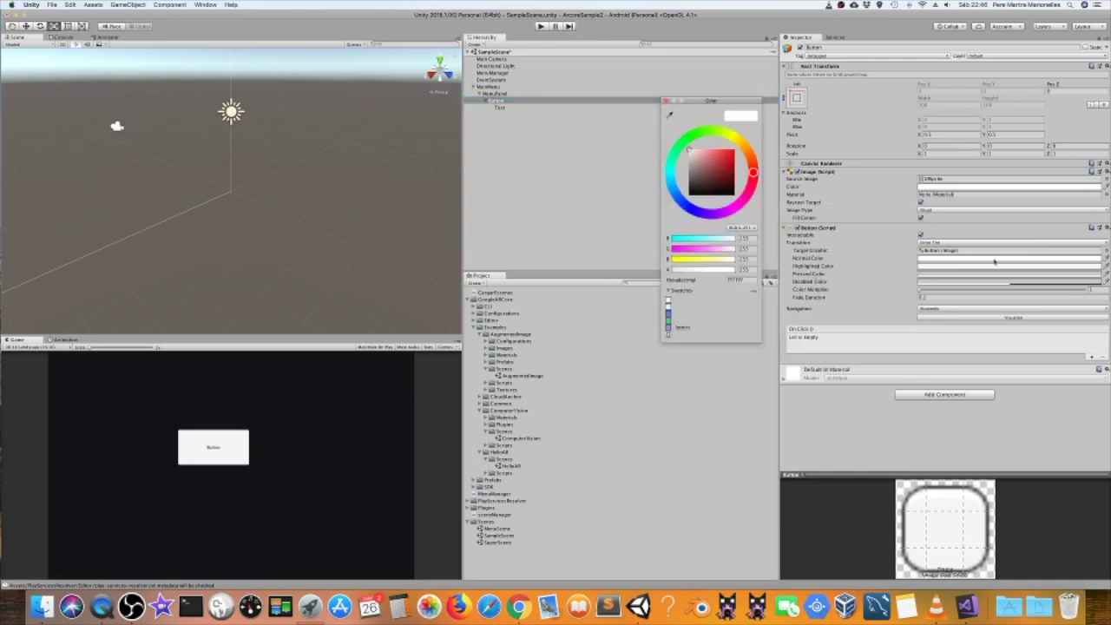
{"action": "left_click", "coordinate": [686, 206]}
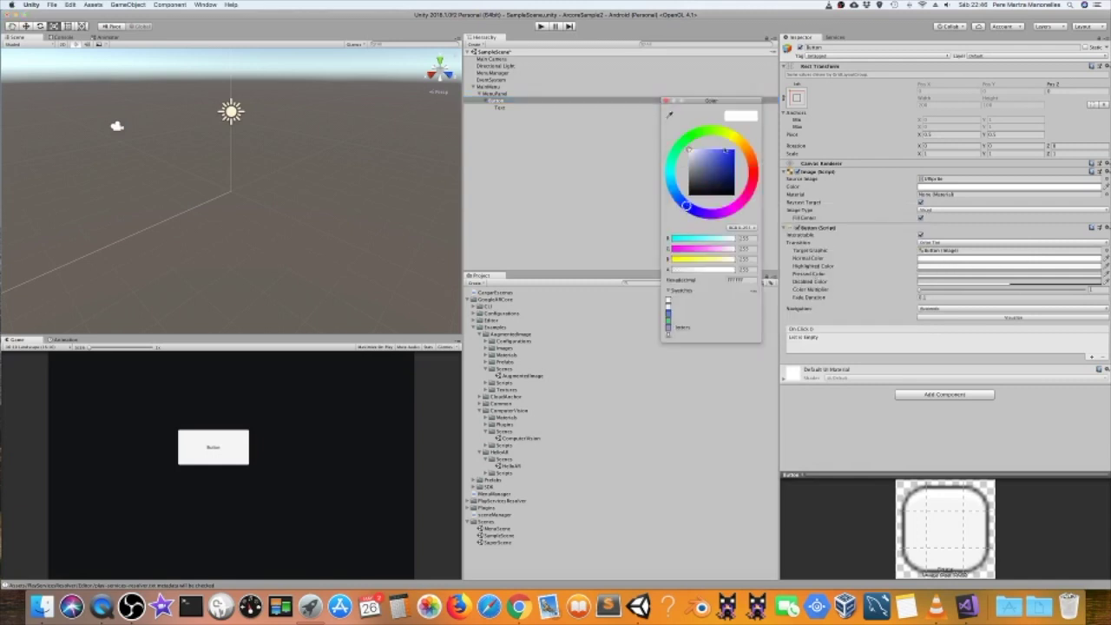
{"action": "left_click", "coordinate": [726, 153]}
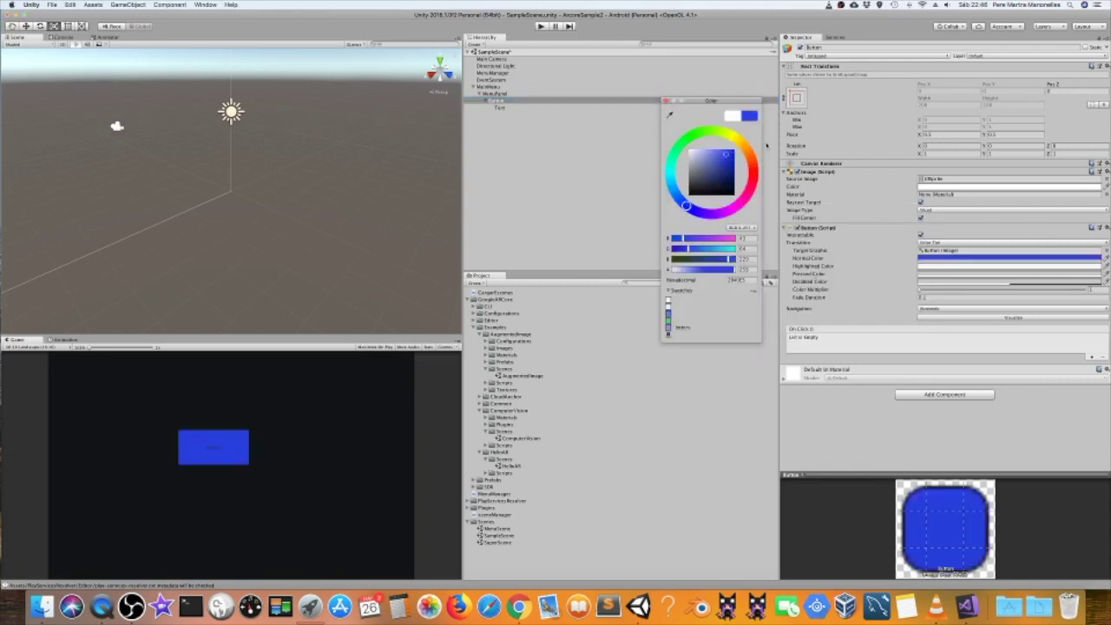
{"action": "left_click", "coordinate": [667, 101]}
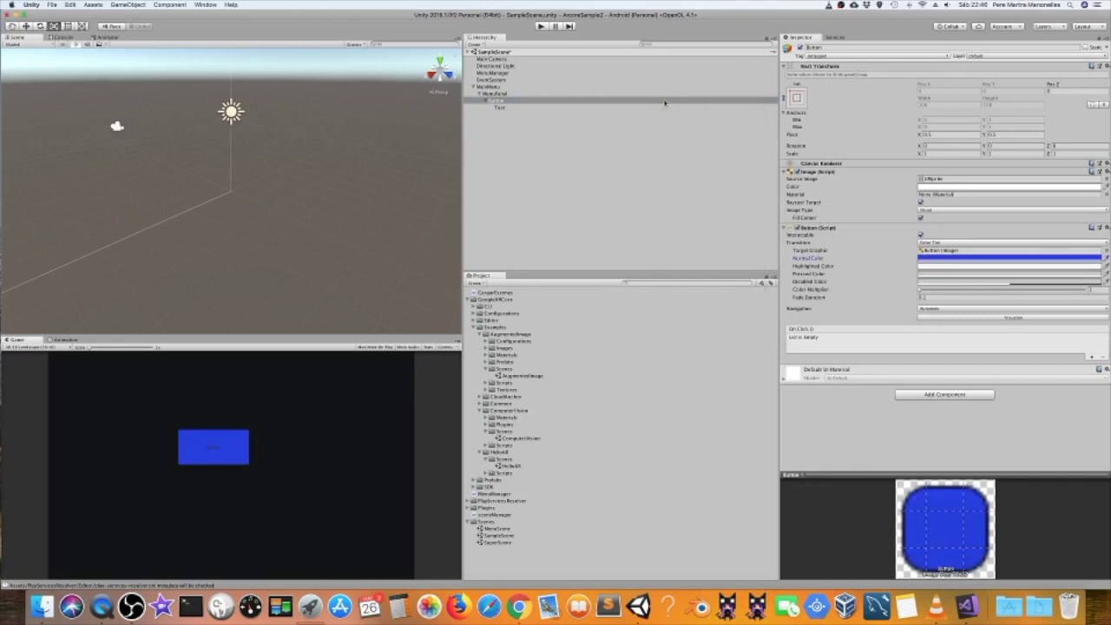
{"action": "left_click", "coordinate": [963, 266]}
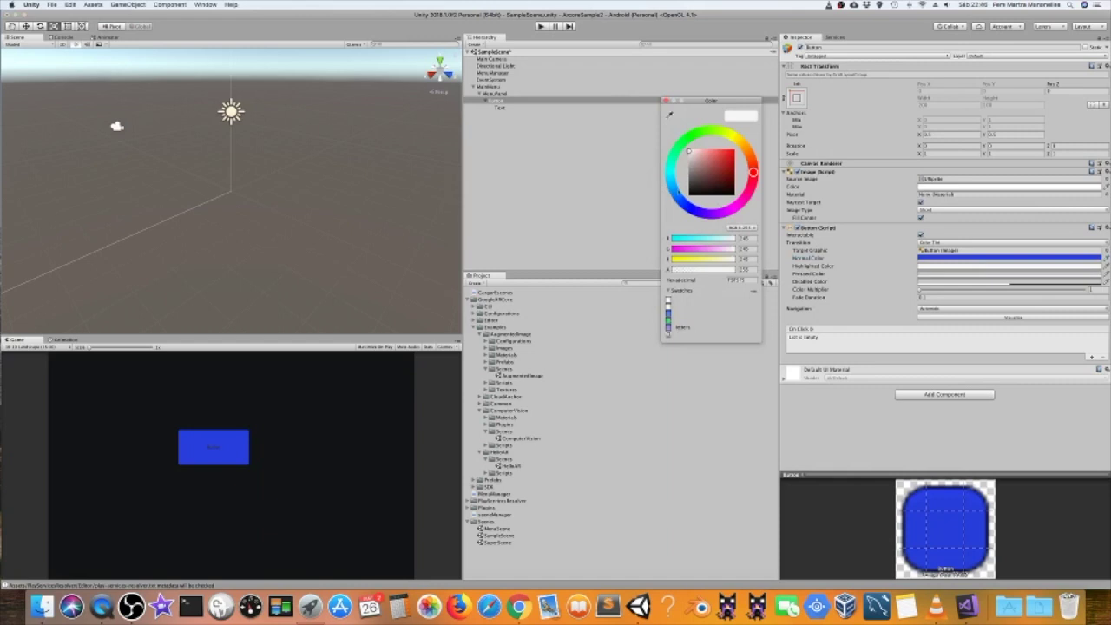
{"action": "left_click", "coordinate": [692, 209]}
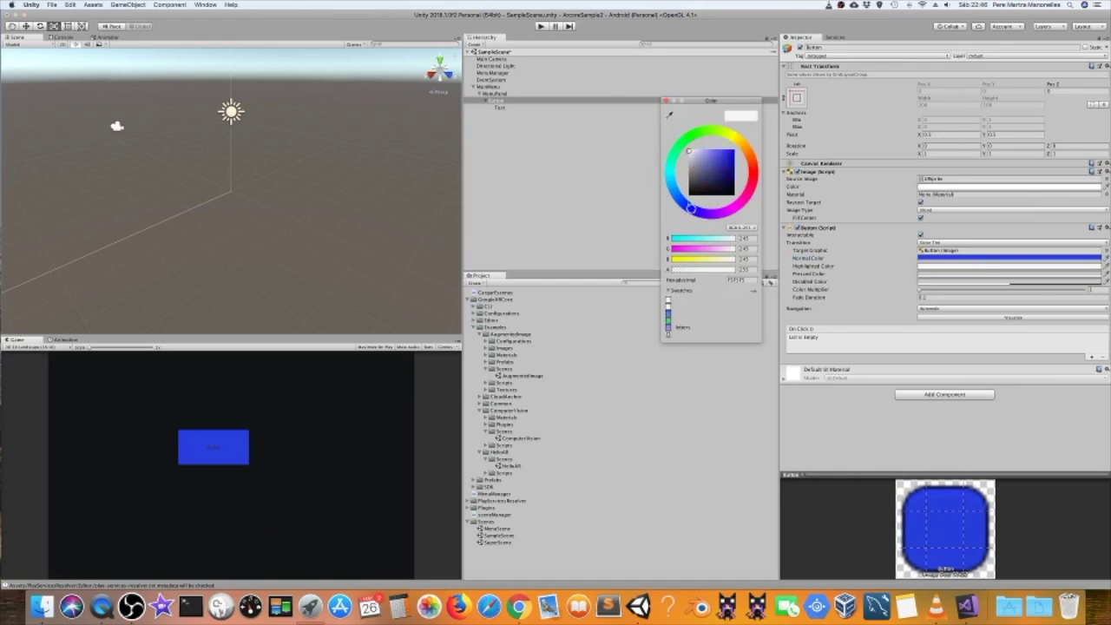
{"action": "left_click", "coordinate": [730, 153]}
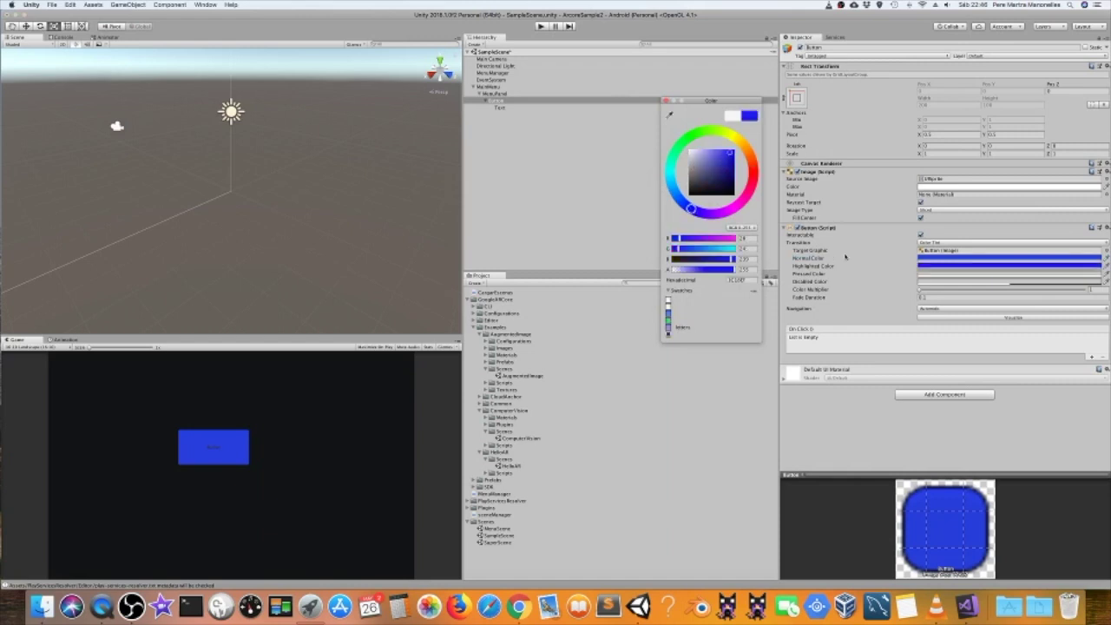
Step: Lighten the Normal blue and make the Pressed colour bright cyan
{"action": "left_click", "coordinate": [944, 258]}
{"action": "left_click_drag", "start_coordinate": [726, 154], "coordinate": [717, 154]}
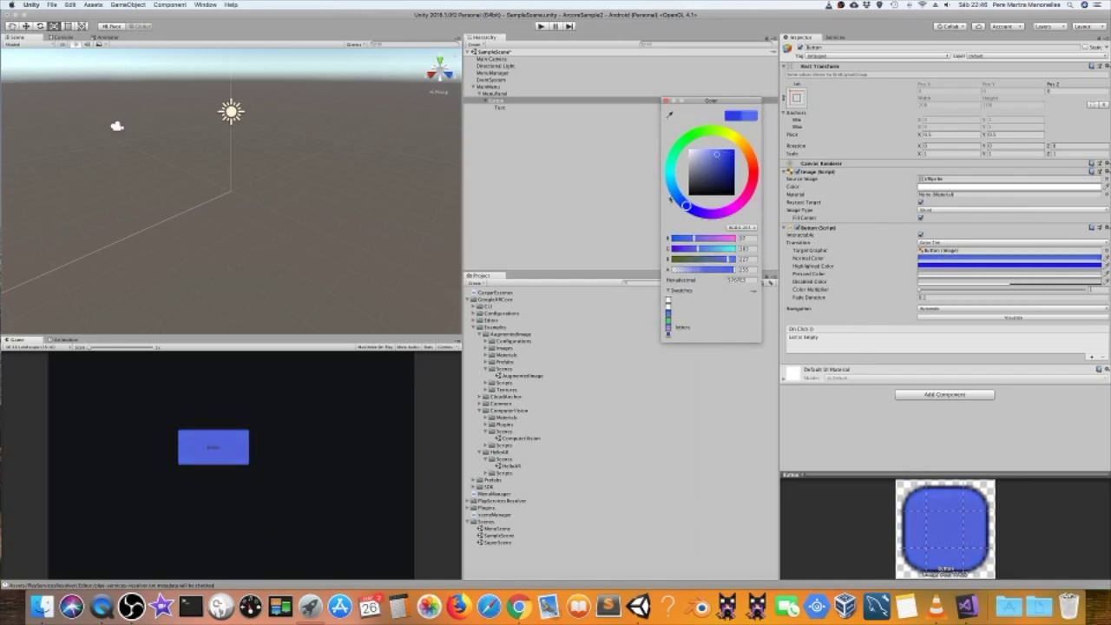
{"action": "left_click_drag", "start_coordinate": [685, 205], "coordinate": [679, 198]}
{"action": "left_click", "coordinate": [955, 275]}
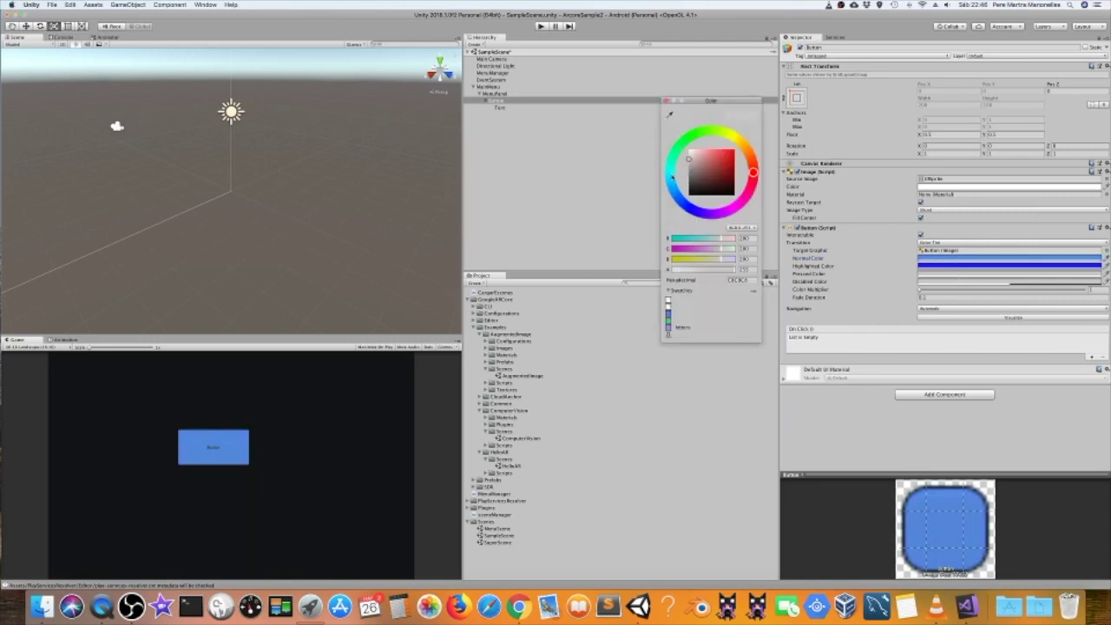
{"action": "left_click", "coordinate": [671, 176]}
{"action": "left_click_drag", "start_coordinate": [723, 162], "coordinate": [730, 154]}
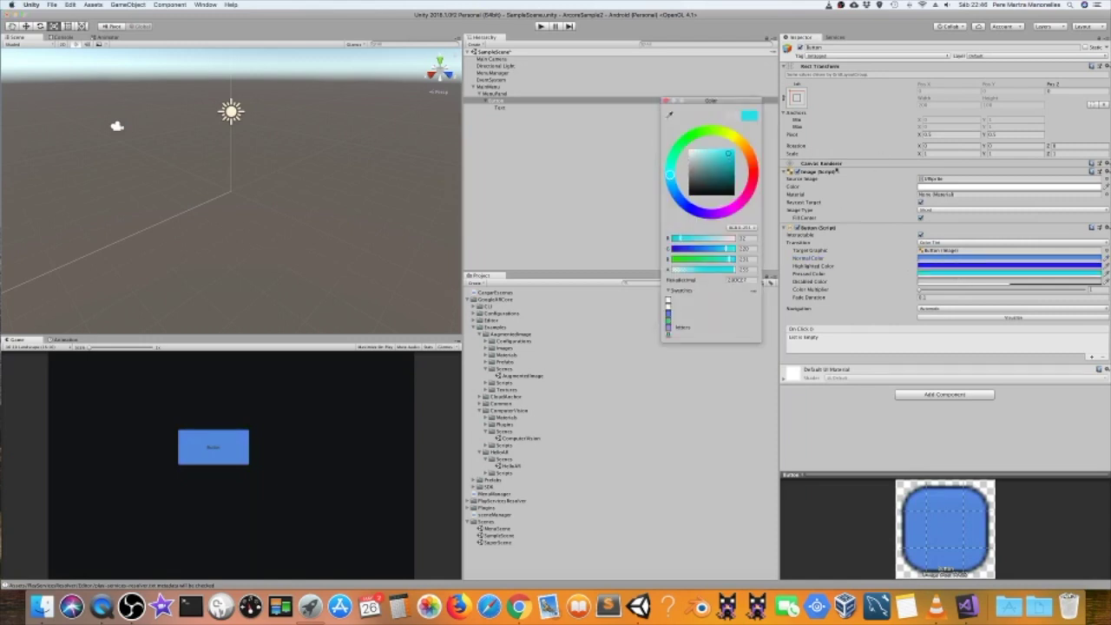
{"action": "left_click", "coordinate": [666, 102]}
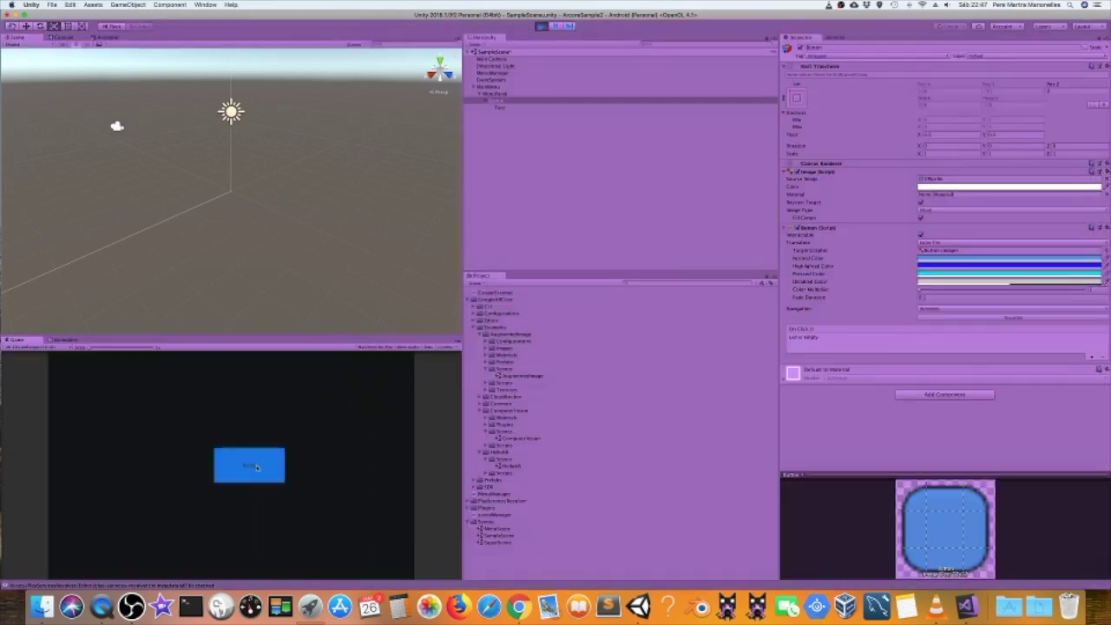
{"action": "left_click", "coordinate": [256, 467]}
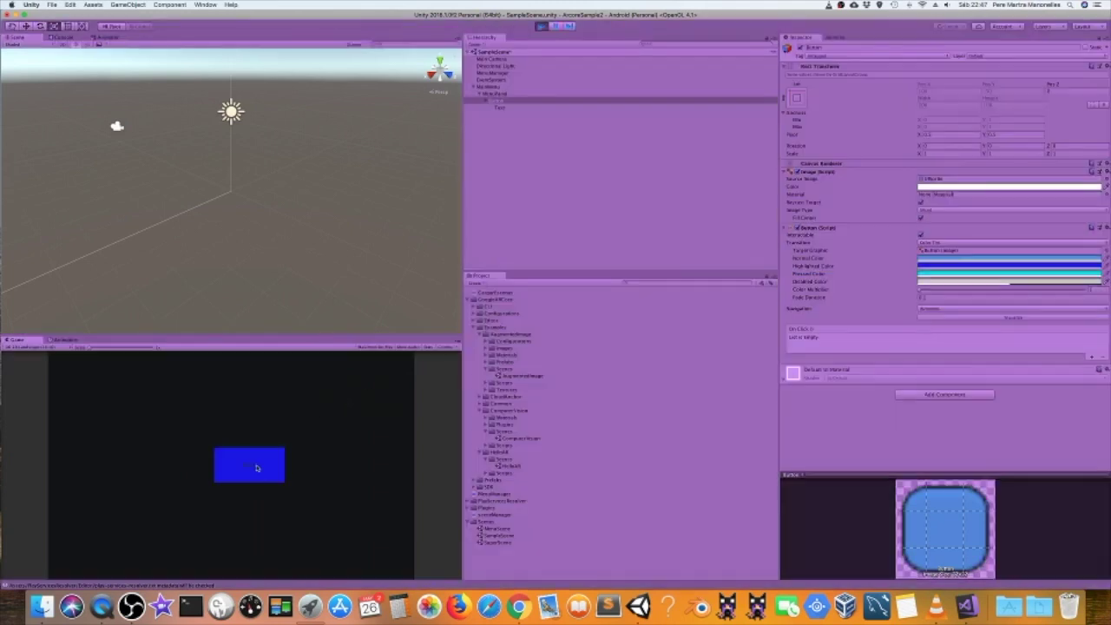
{"action": "key", "text": "super+p"}
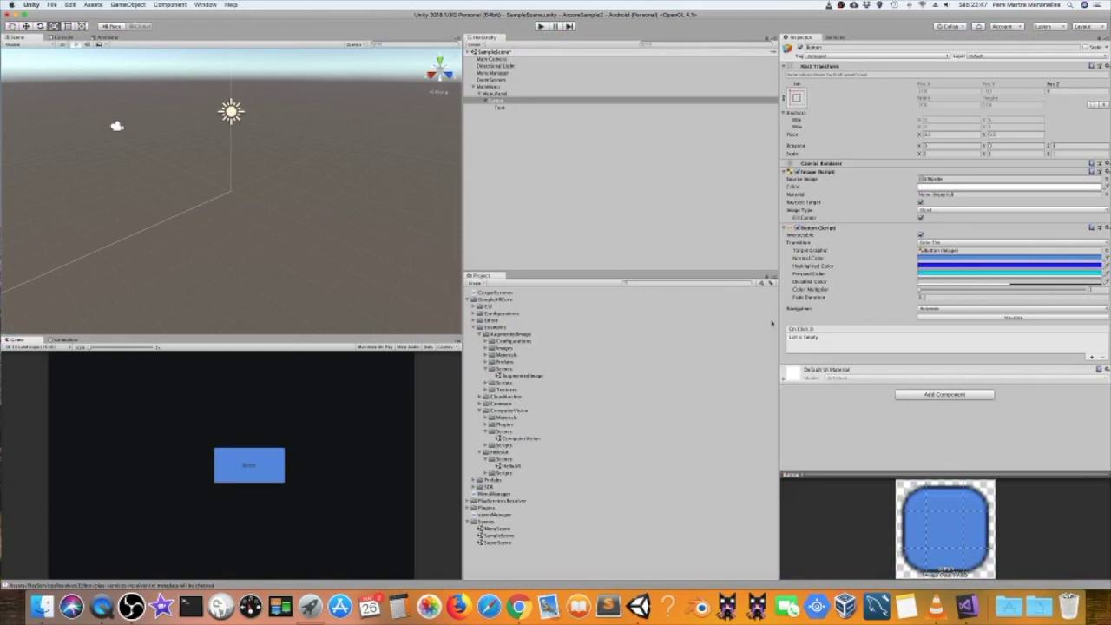
Step: Give the button's Text child font size 24, the text 'HelloAR' and white colour
{"action": "left_click", "coordinate": [502, 108]}
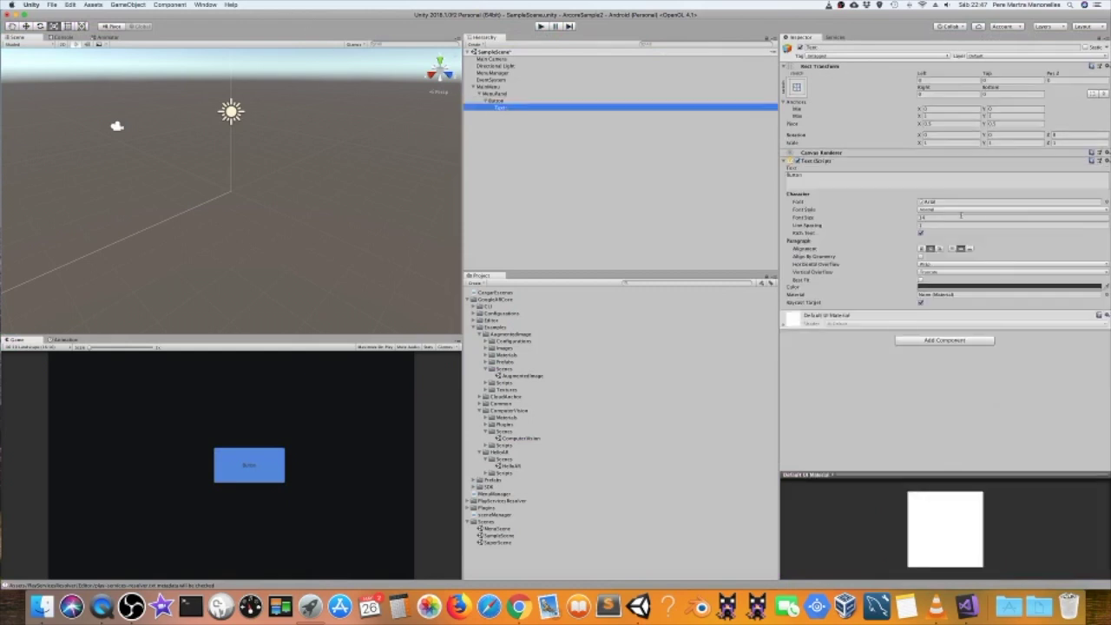
{"action": "left_click", "coordinate": [935, 218]}
{"action": "type", "text": "24"}
{"action": "left_click", "coordinate": [797, 177]}
{"action": "type", "text": "HelloAR"}
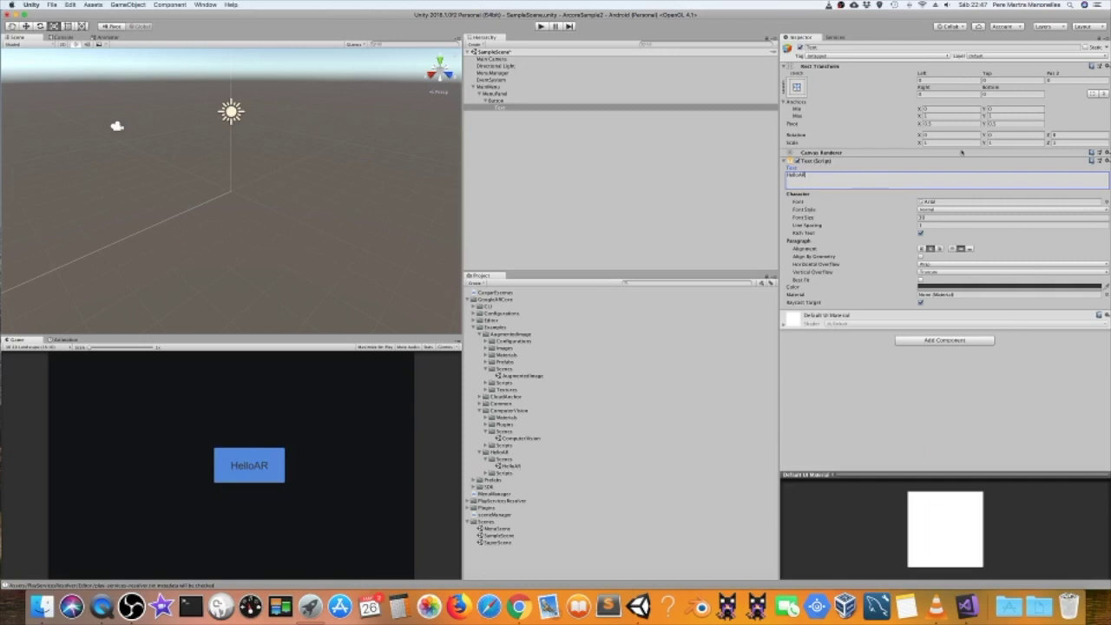
{"action": "left_click", "coordinate": [881, 283]}
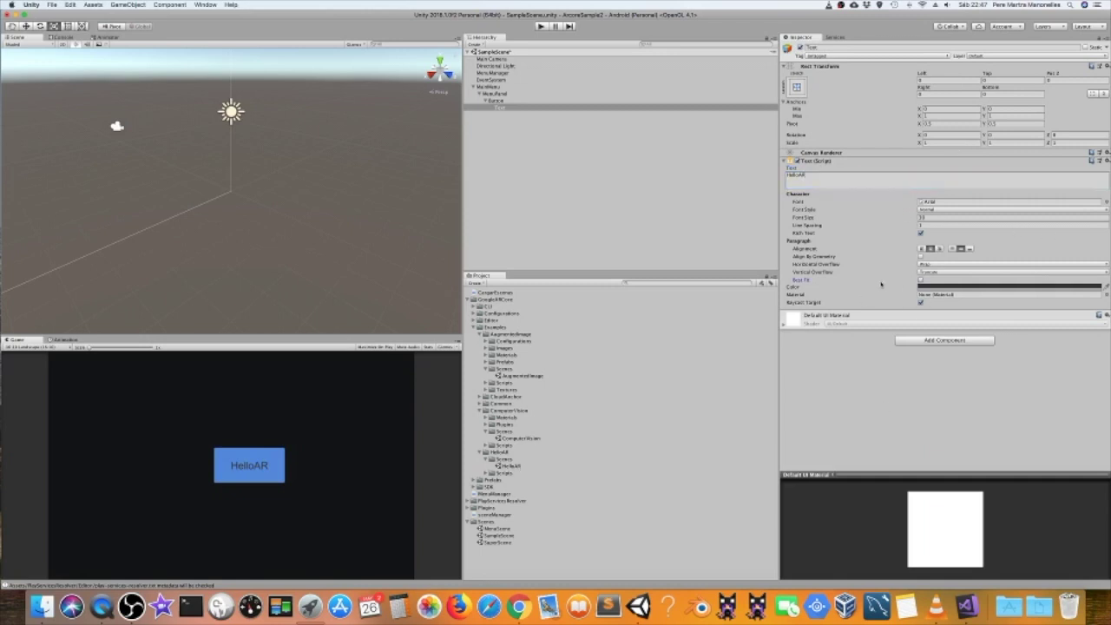
{"action": "left_click", "coordinate": [937, 287]}
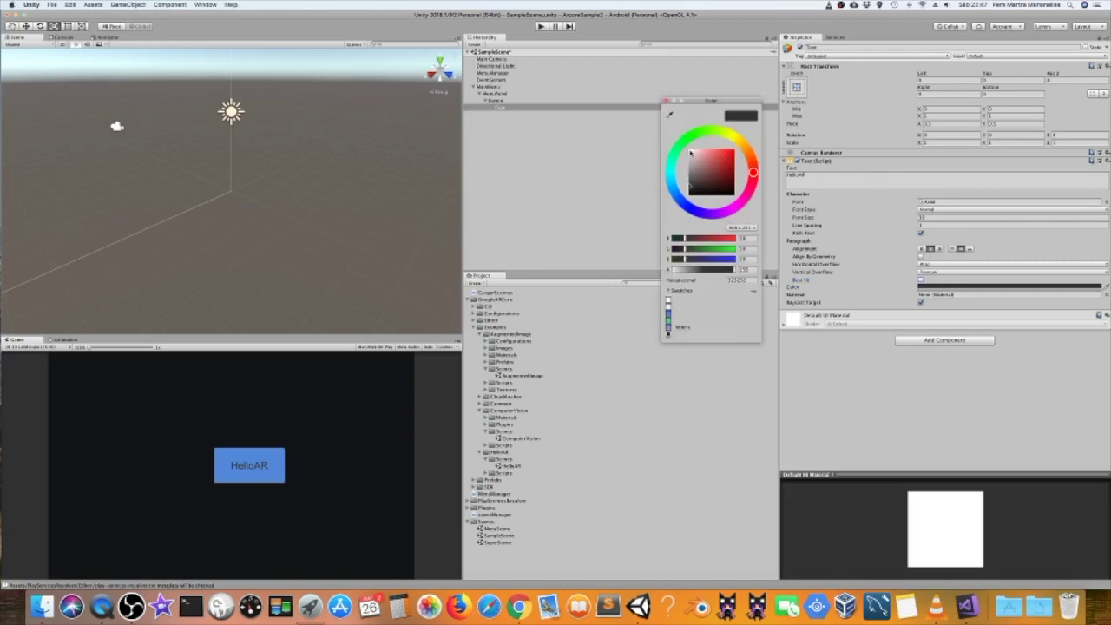
{"action": "left_click", "coordinate": [690, 151]}
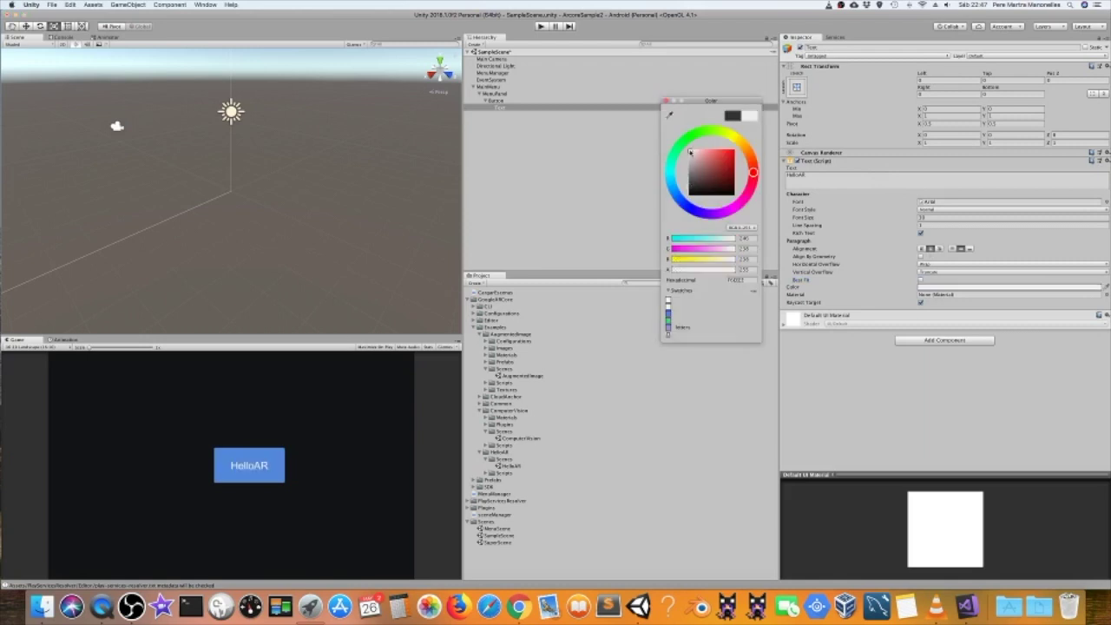
{"action": "left_click", "coordinate": [884, 286]}
{"action": "left_click", "coordinate": [527, 102]}
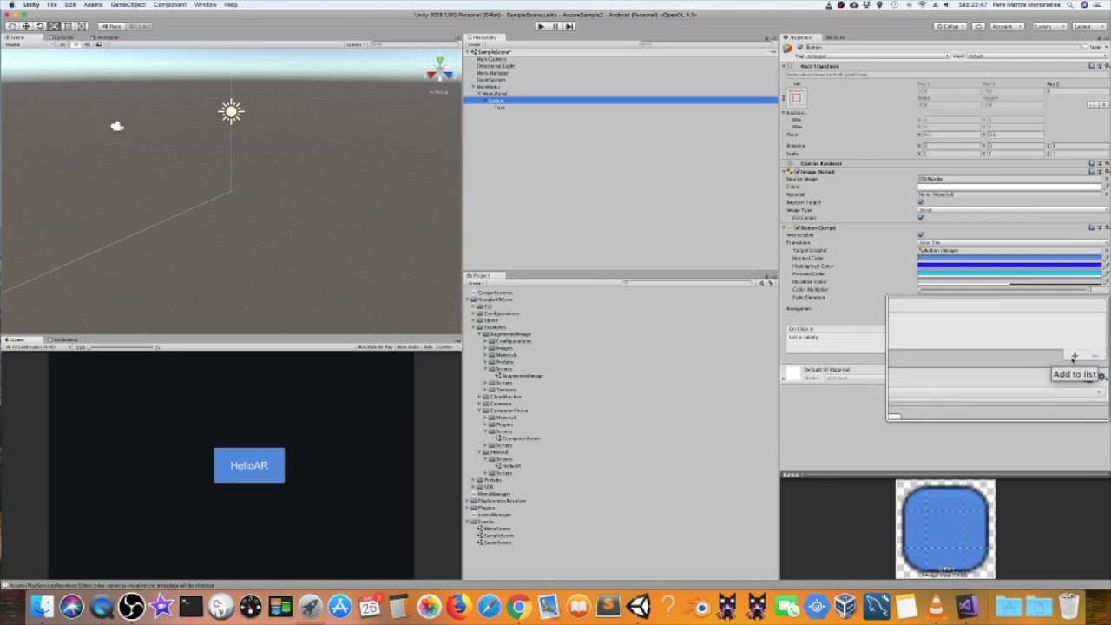
Step: Add an On Click entry targeting MenuManager that calls CargarEscena with 'HelloAR'
{"action": "left_click", "coordinate": [1074, 357]}
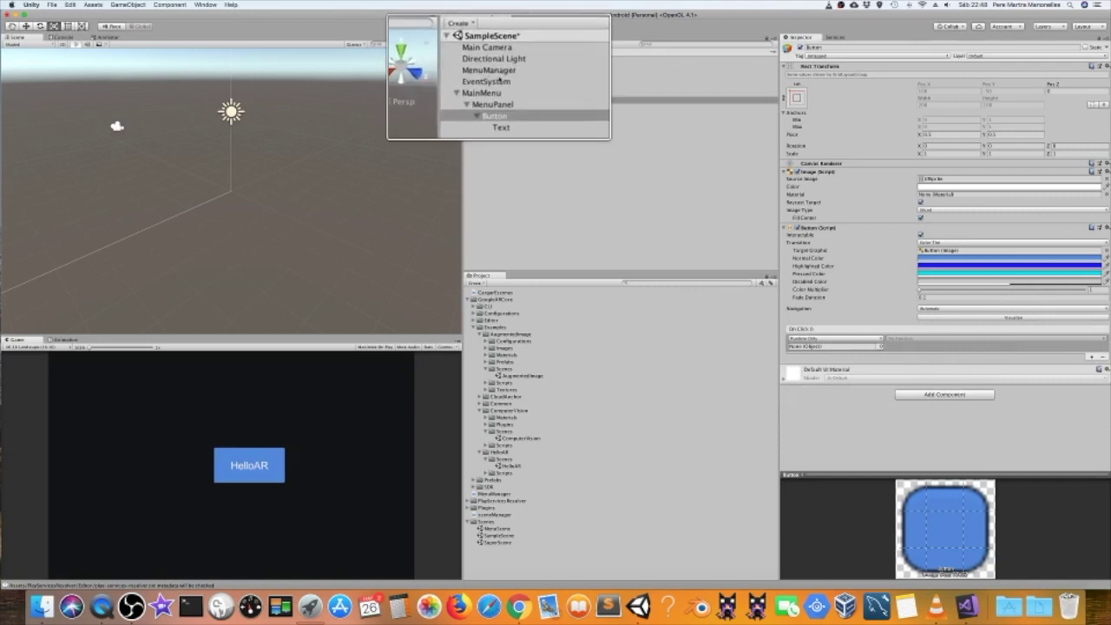
{"action": "mouse_move", "coordinate": [492, 73]}
{"action": "left_mouse_down"}
{"action": "mouse_move", "coordinate": [851, 399]}
{"action": "mouse_move", "coordinate": [814, 348]}
{"action": "left_mouse_up"}
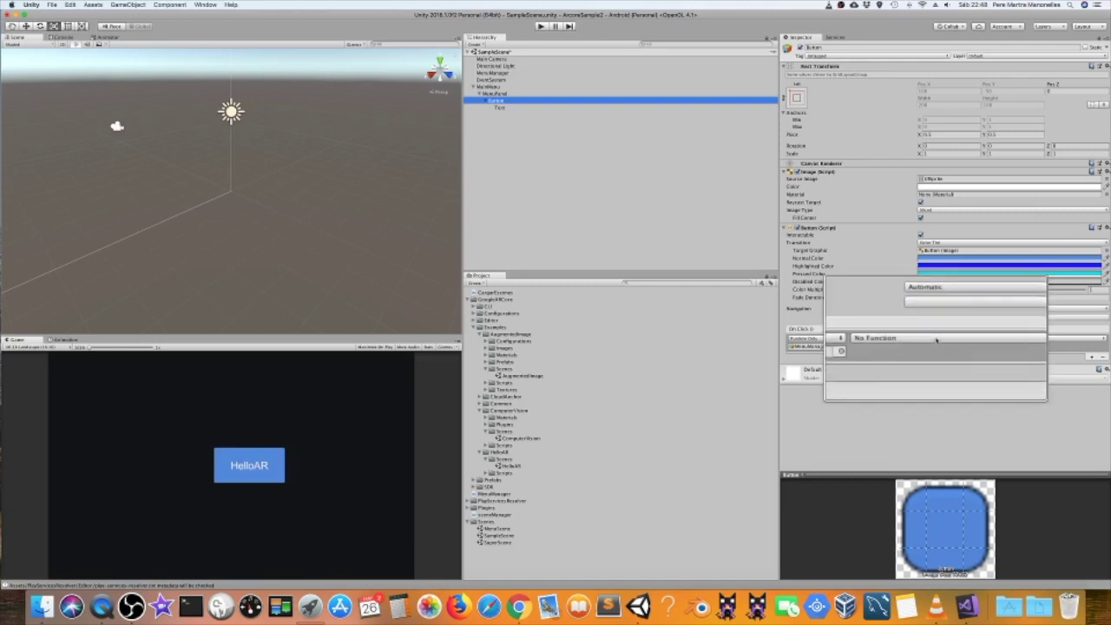
{"action": "left_click", "coordinate": [935, 339]}
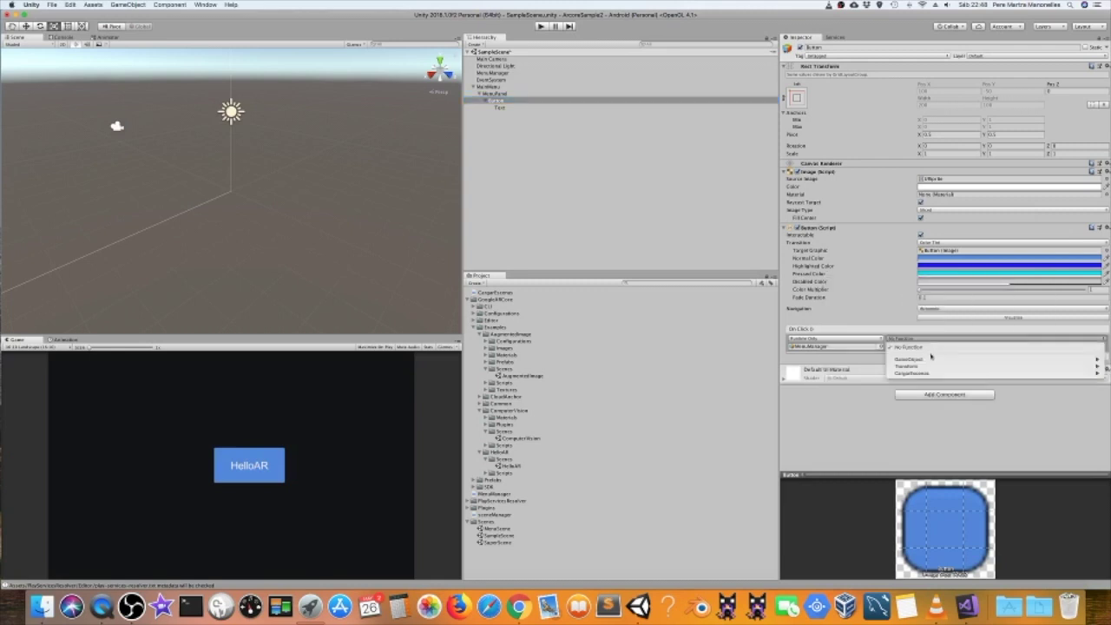
{"action": "mouse_move", "coordinate": [933, 364]}
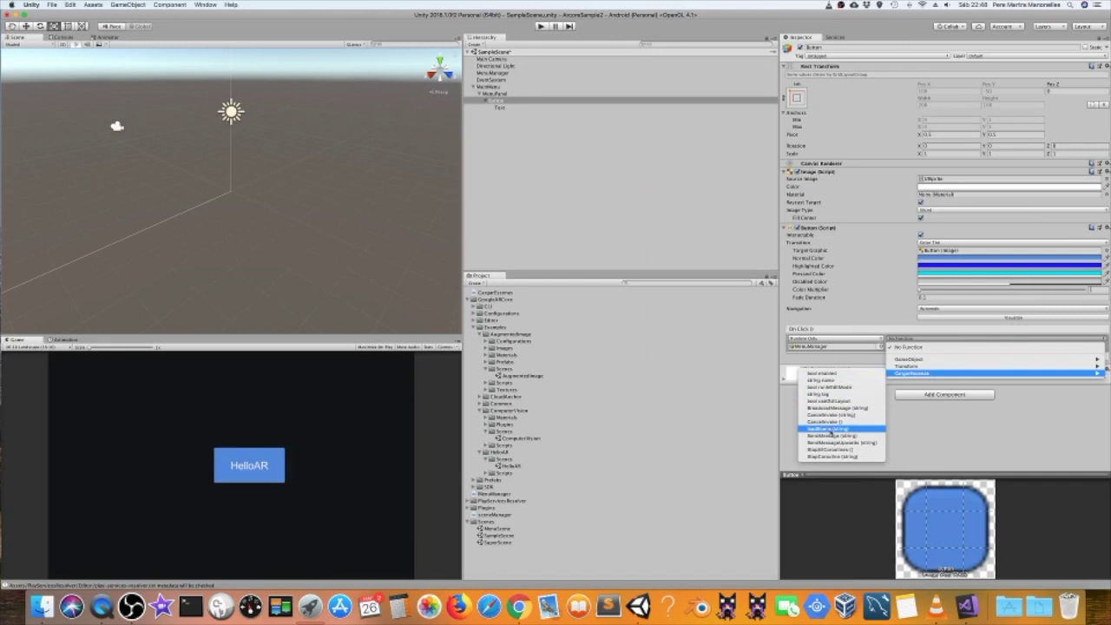
{"action": "left_click", "coordinate": [832, 430]}
{"action": "left_click", "coordinate": [901, 347]}
{"action": "type", "text": "HelloAR"}
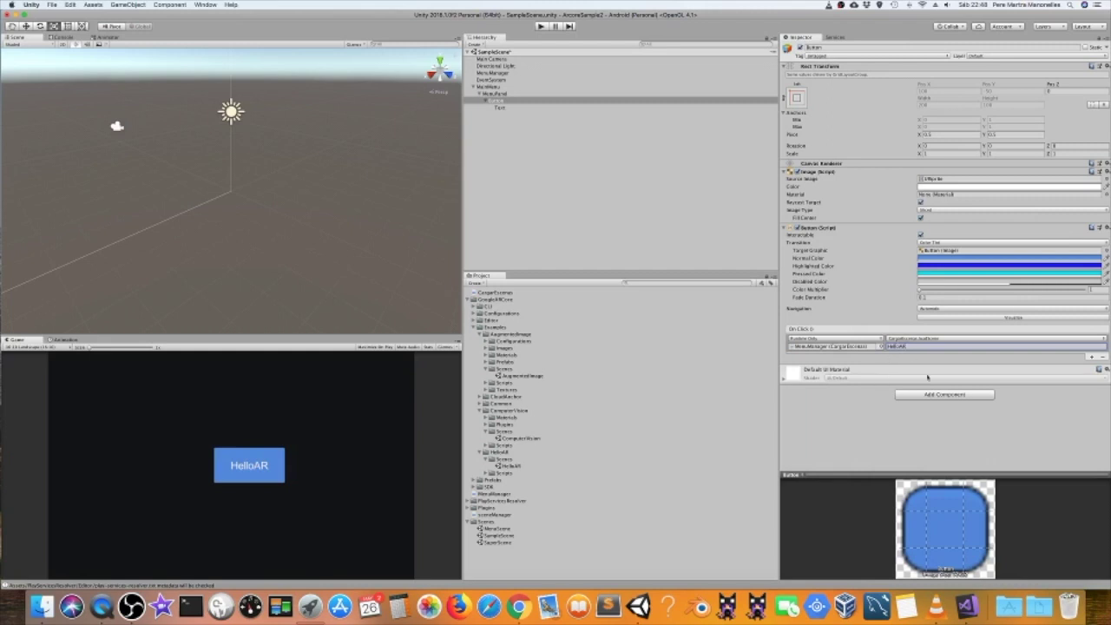
{"action": "left_click", "coordinate": [878, 298]}
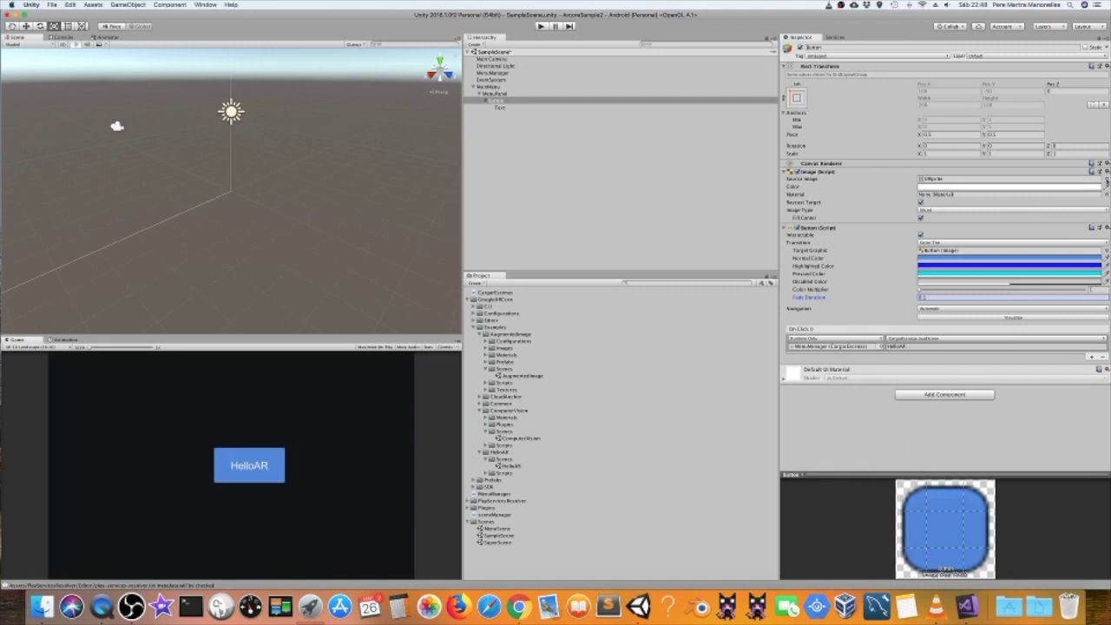
Step: Try InputFieldBackground, UISprite and Knob as the Source Image, settling on InputFieldBackground
{"action": "left_click", "coordinate": [1105, 179]}
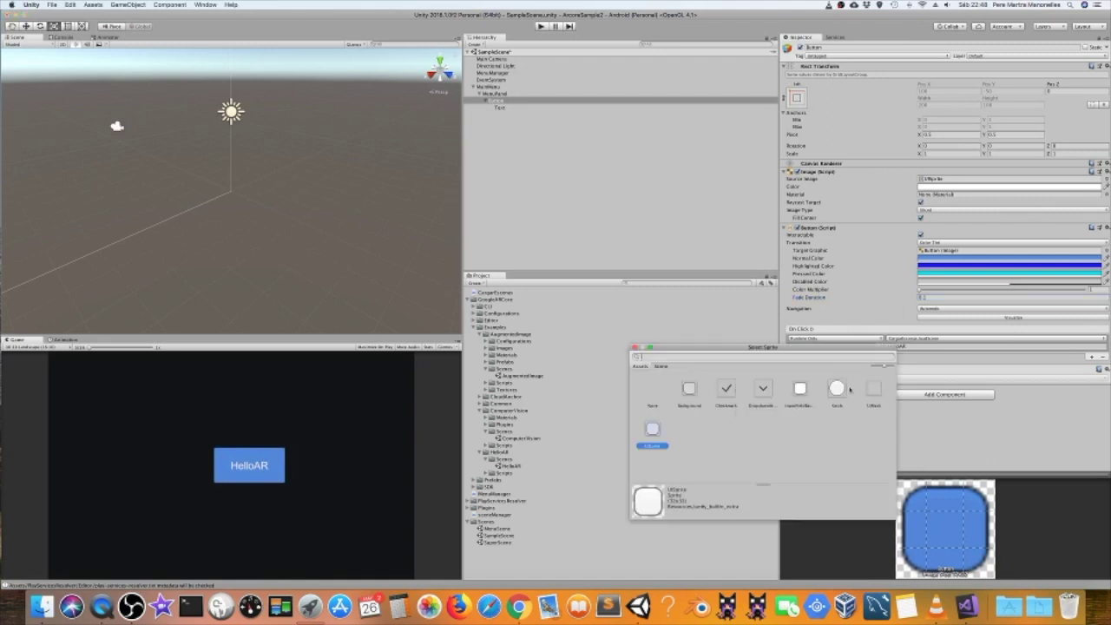
{"action": "double_click", "coordinate": [797, 391]}
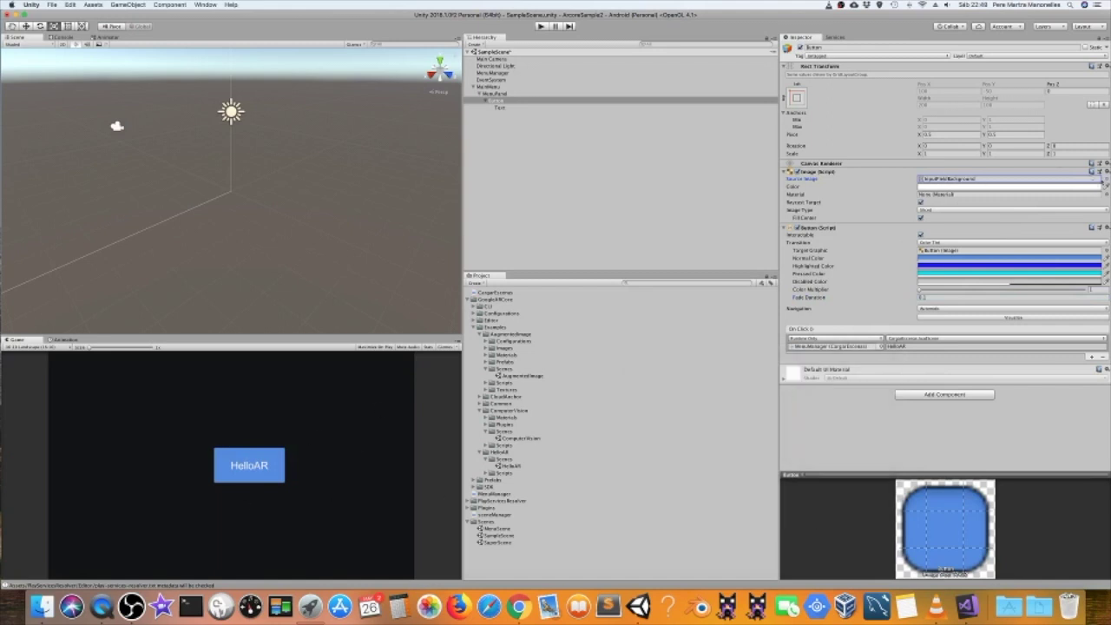
{"action": "left_click", "coordinate": [1105, 179]}
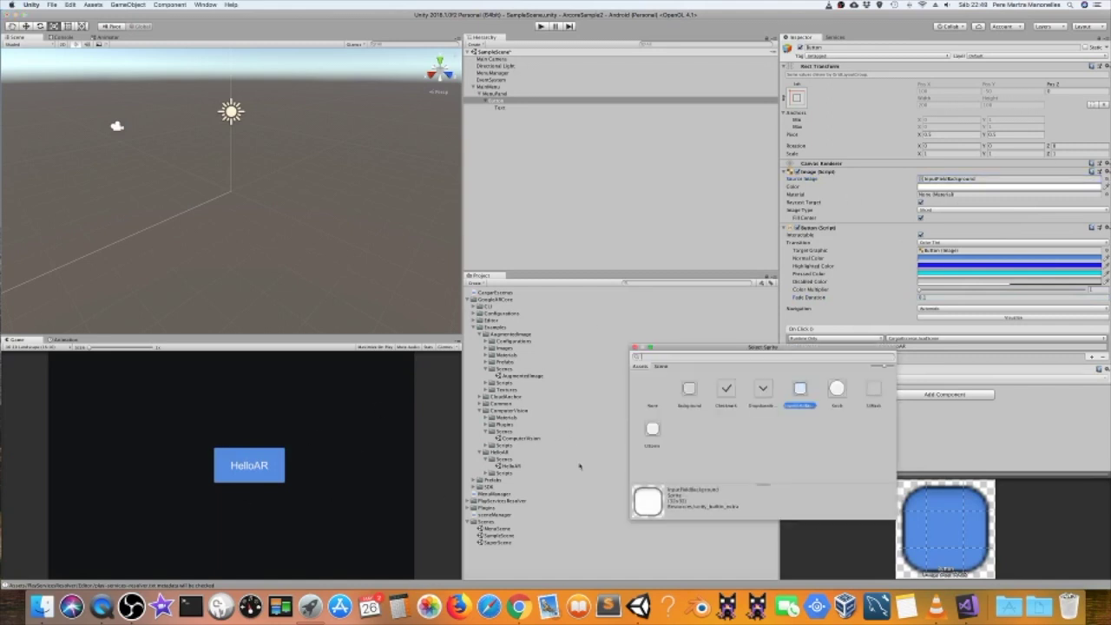
{"action": "double_click", "coordinate": [653, 429]}
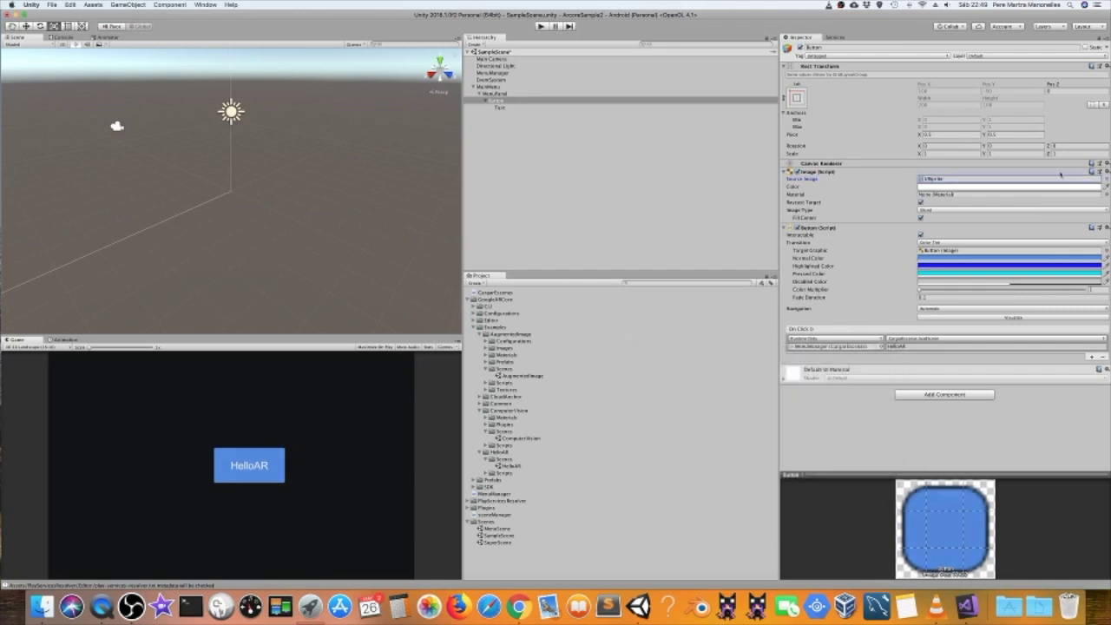
{"action": "left_click", "coordinate": [1106, 180]}
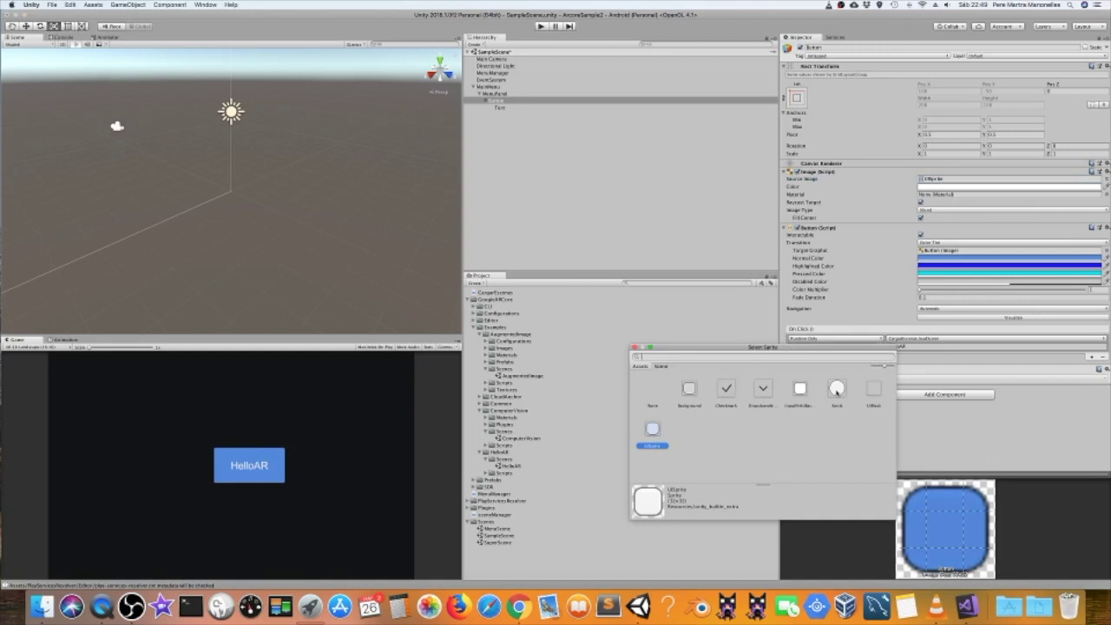
{"action": "double_click", "coordinate": [837, 390]}
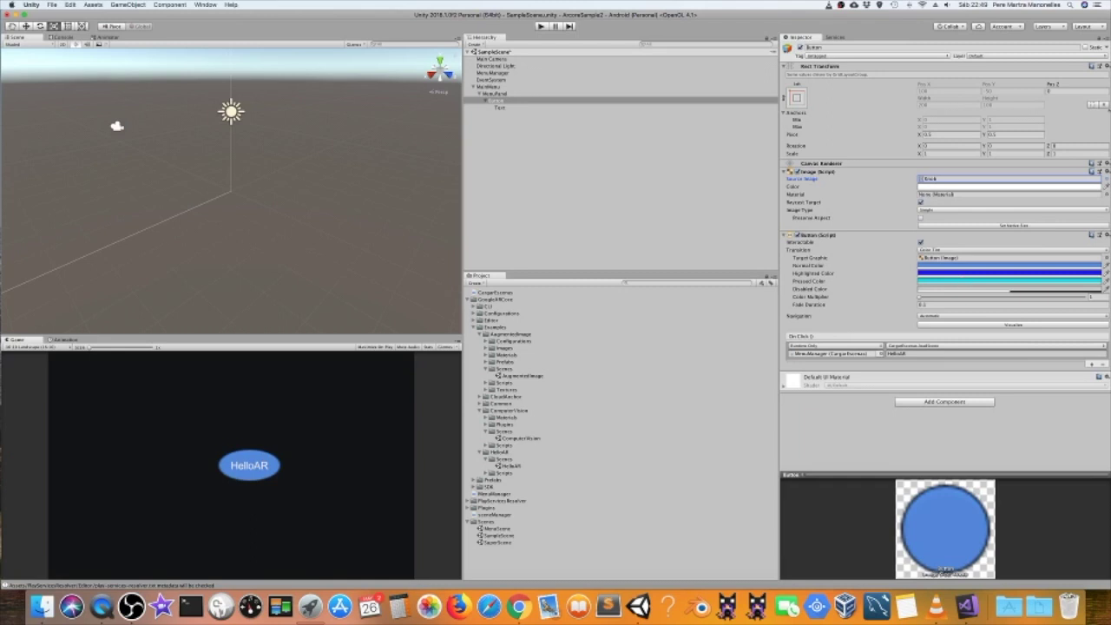
{"action": "left_click", "coordinate": [1105, 178]}
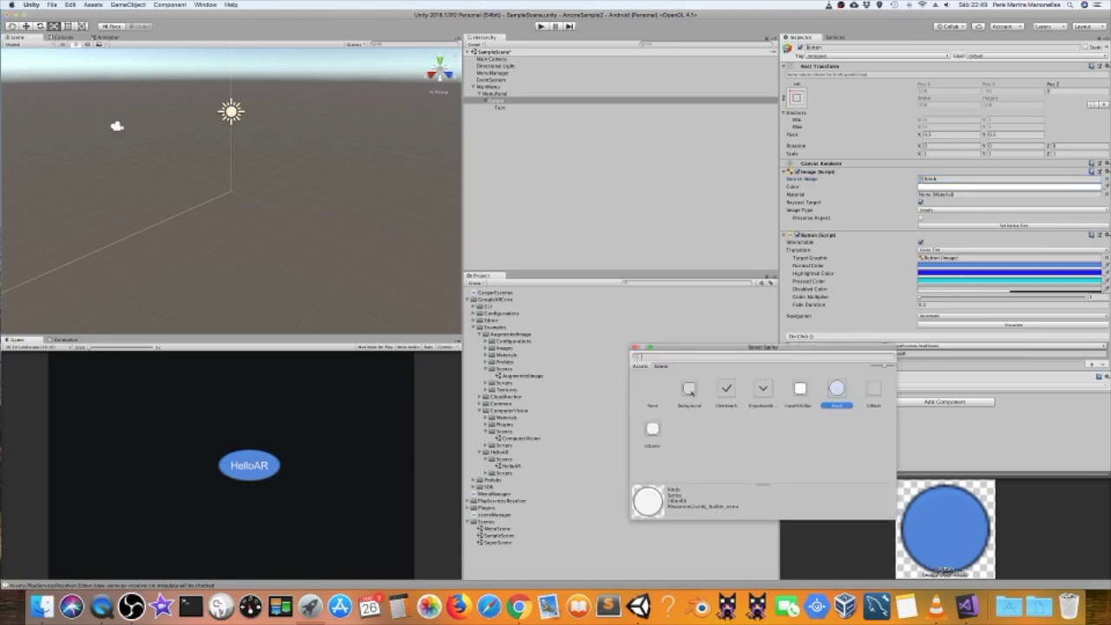
{"action": "double_click", "coordinate": [800, 388]}
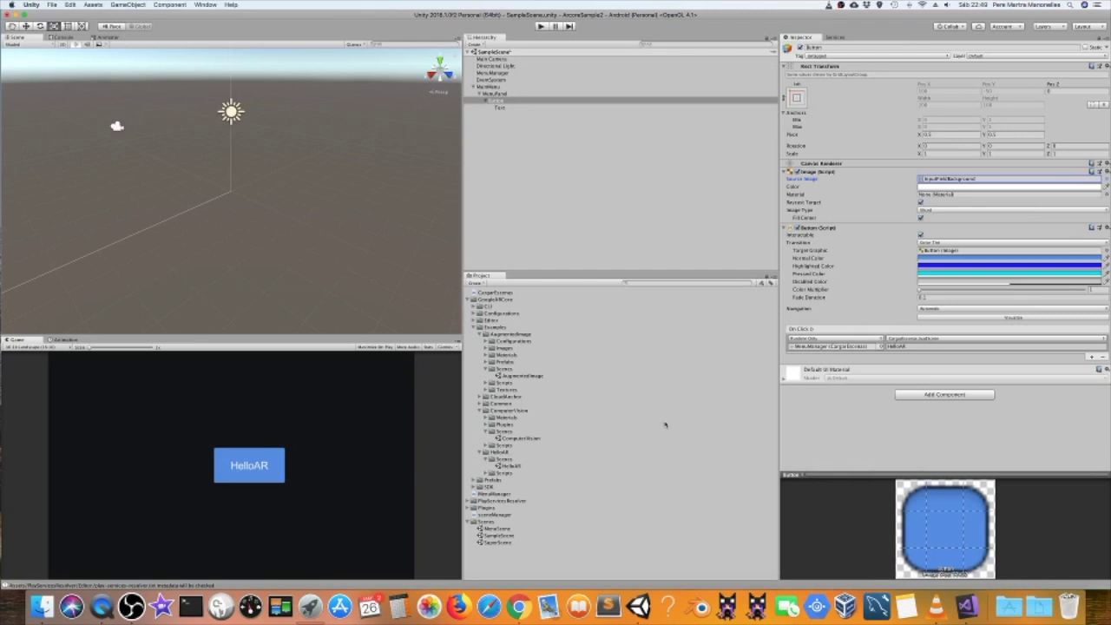
{"action": "scroll", "coordinate": [253, 469], "scroll_direction": "up", "scroll_amount": 3}
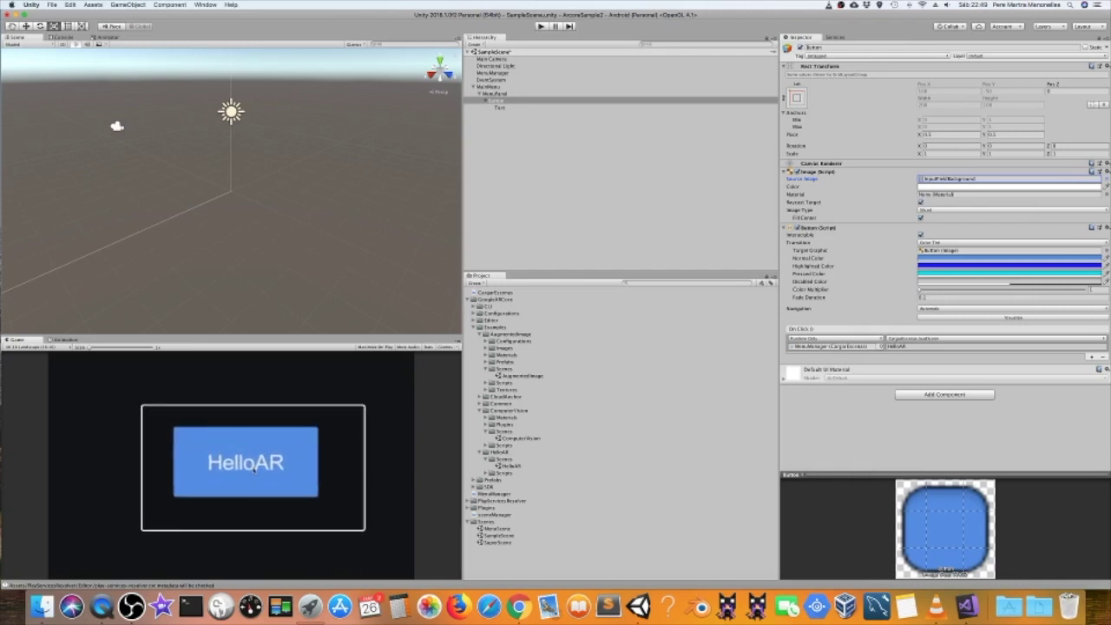
{"action": "scroll", "coordinate": [260, 465], "scroll_direction": "up", "scroll_amount": 3}
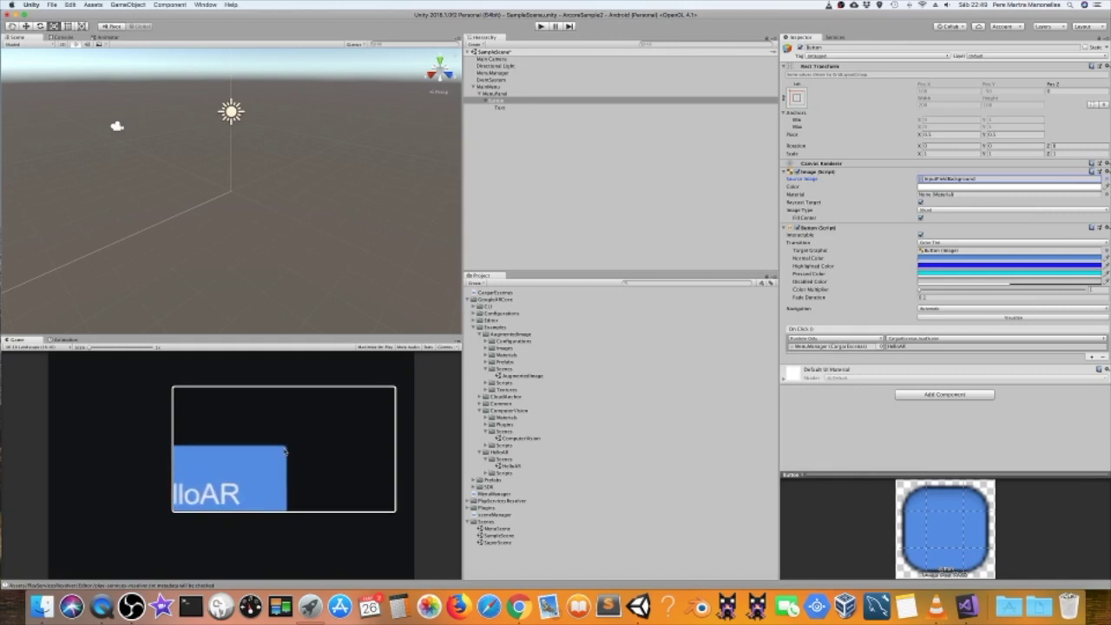
{"action": "scroll", "coordinate": [286, 451], "scroll_direction": "down", "scroll_amount": 6}
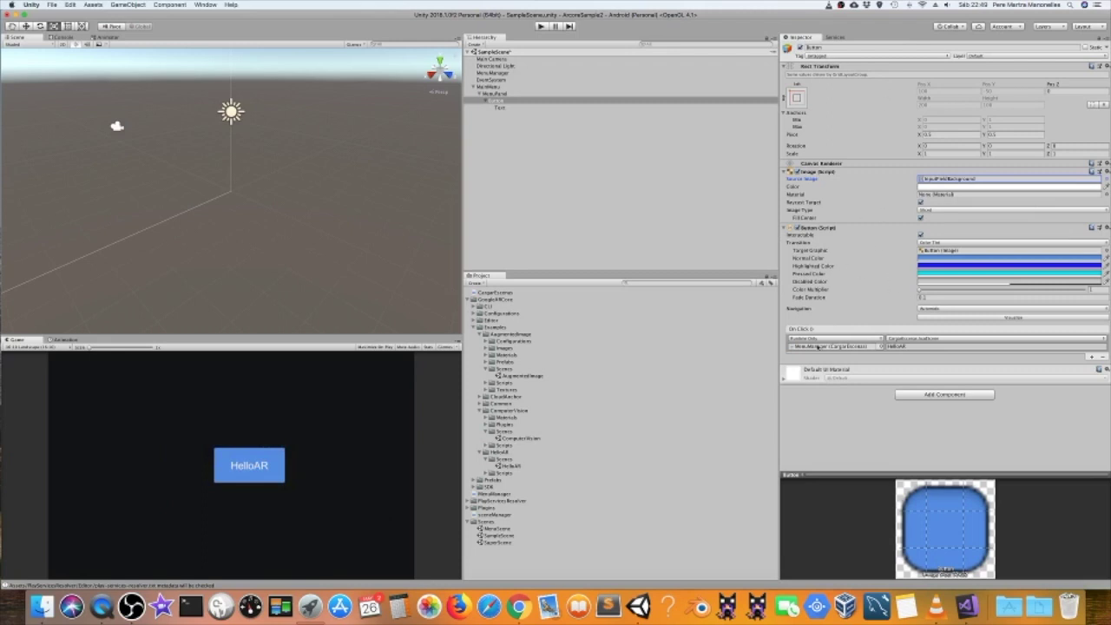
Step: Duplicate the HelloAR Button twice with Ctrl+D, creating Button (1) and Button (2)
{"action": "left_click", "coordinate": [508, 101]}
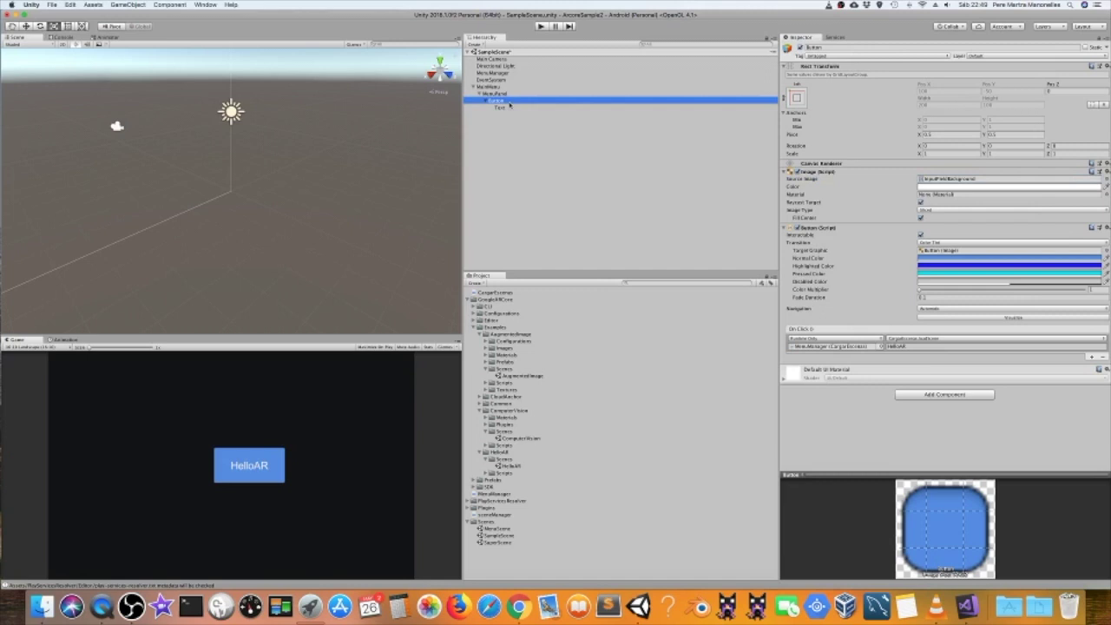
{"action": "key", "text": "ctrl+d"}
{"action": "key", "text": "ctrl+d"}
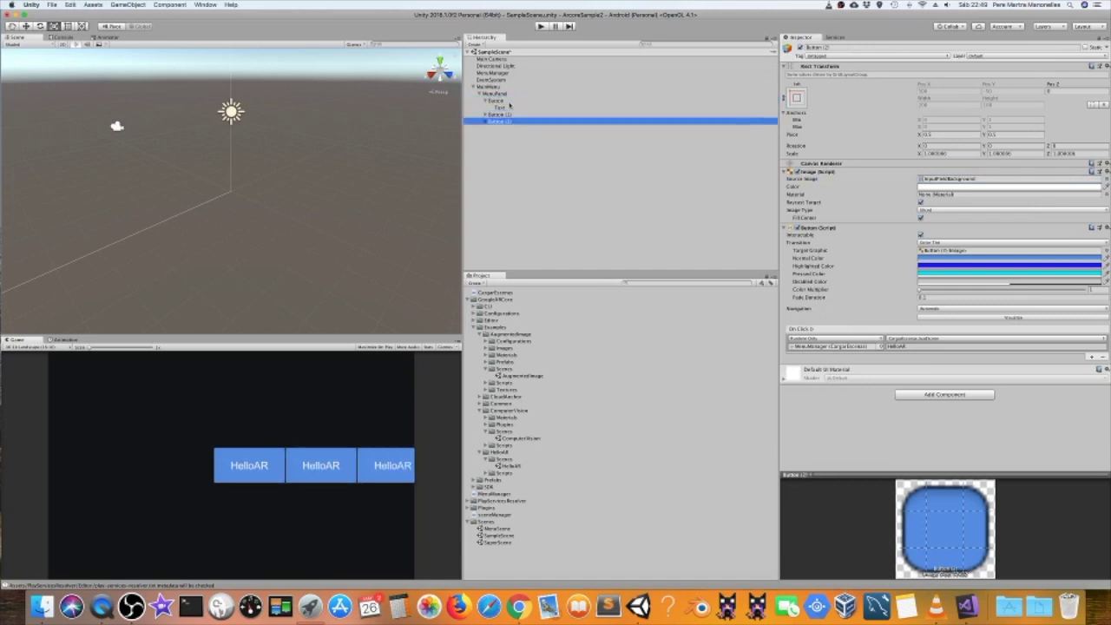
{"action": "key", "text": "ctrl+d"}
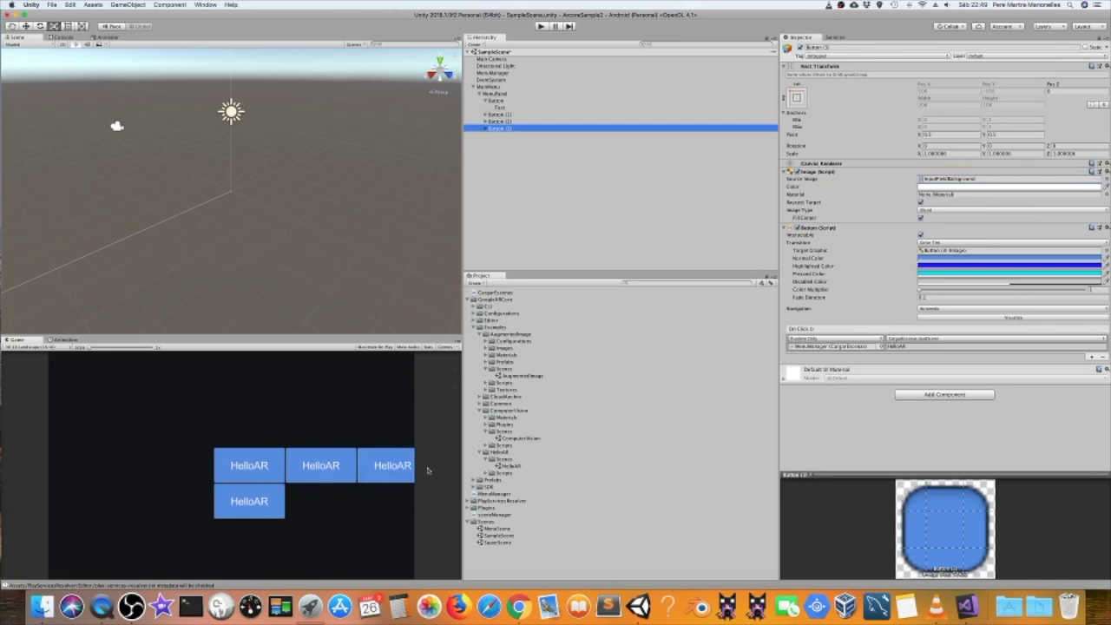
Step: Set MenuPanel's Grid Layout Group Child Alignment to Upper Center
{"action": "left_click", "coordinate": [506, 94]}
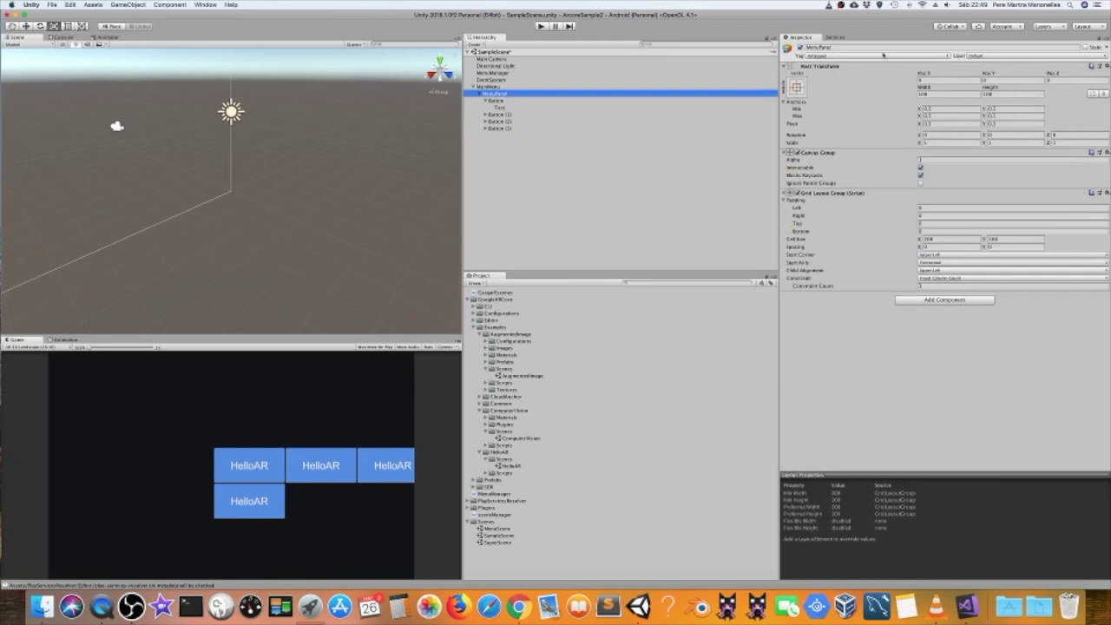
{"action": "left_click", "coordinate": [956, 271]}
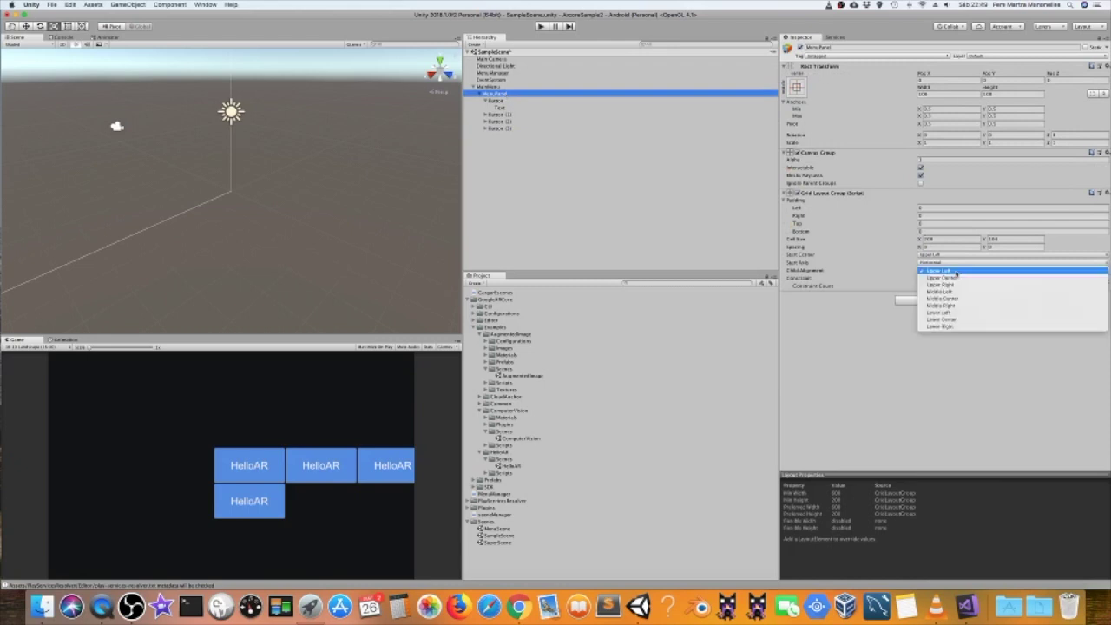
{"action": "left_click", "coordinate": [962, 278]}
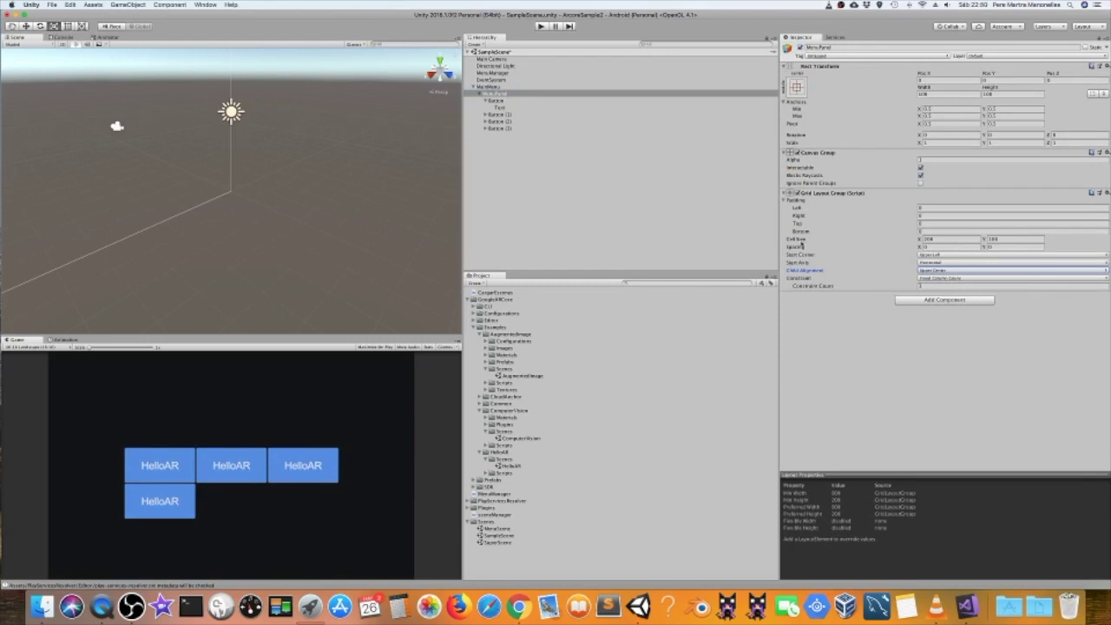
Step: Relabel Button (1) as 'ComputerVision' and start editing its On Click scene name with 'C'
{"action": "left_click", "coordinate": [485, 114]}
{"action": "left_click", "coordinate": [501, 121]}
{"action": "left_click", "coordinate": [485, 127]}
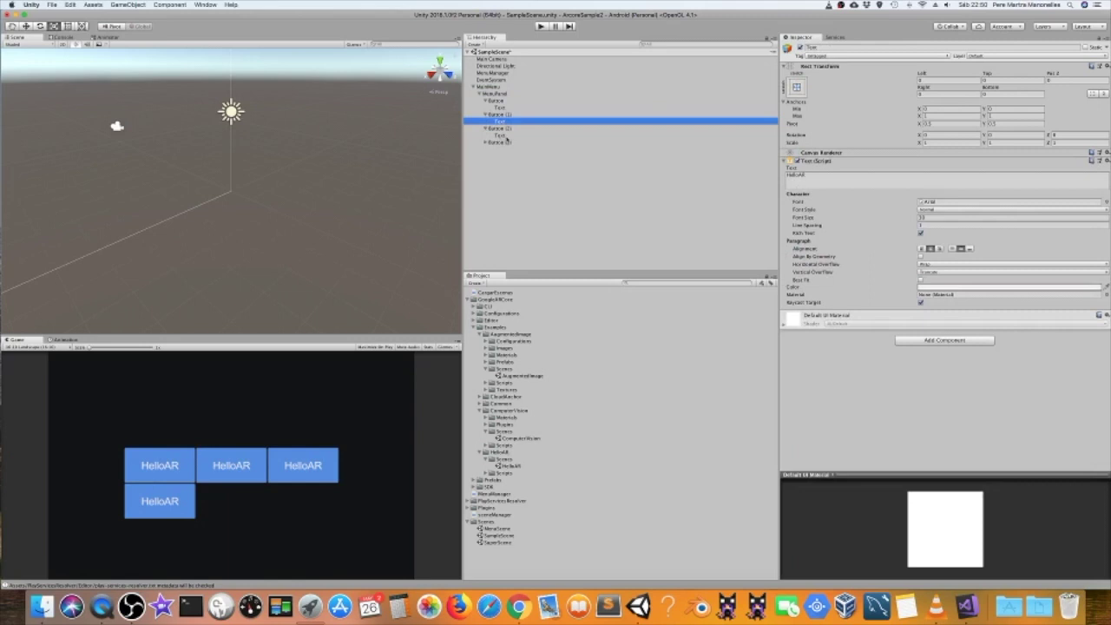
{"action": "left_click", "coordinate": [508, 141]}
{"action": "left_click", "coordinate": [485, 141]}
{"action": "left_click", "coordinate": [503, 121]}
{"action": "left_click", "coordinate": [823, 175]}
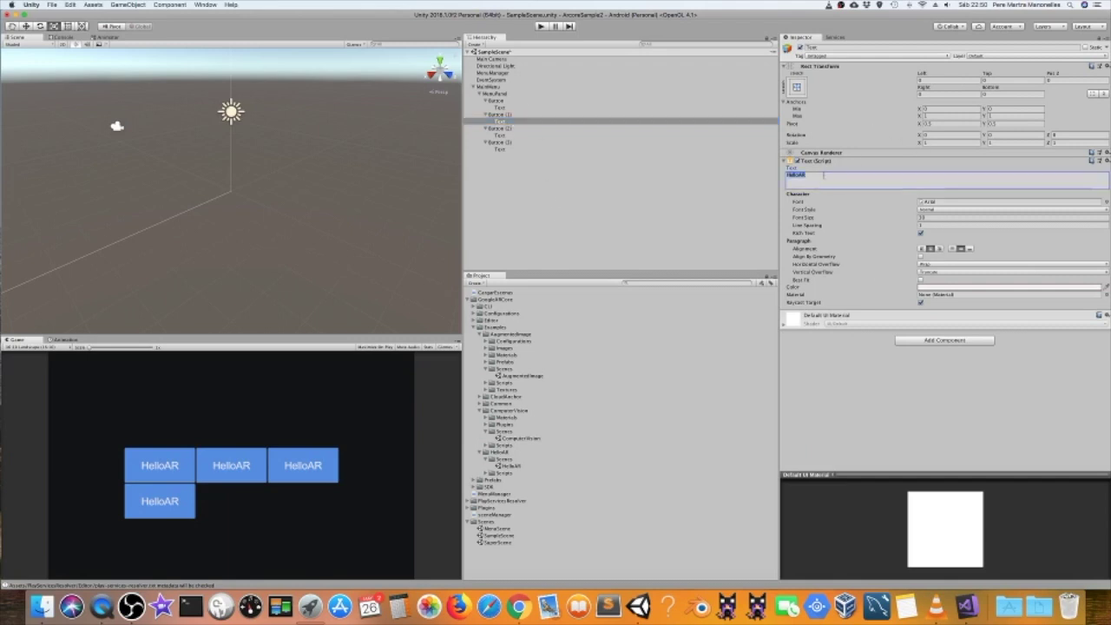
{"action": "type", "text": "ComputerVision"}
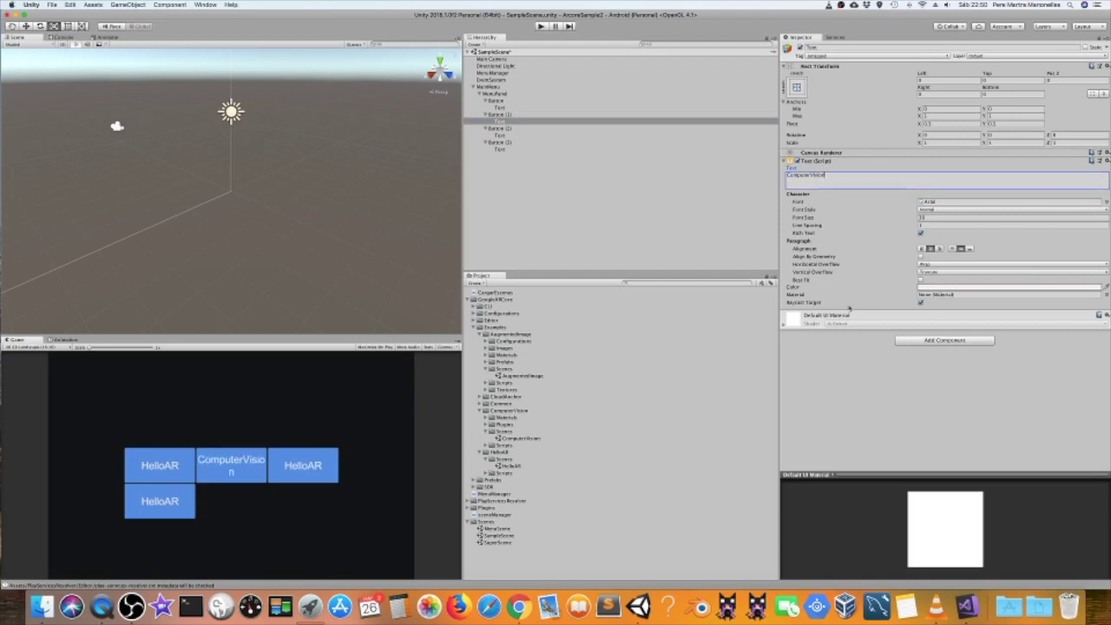
{"action": "left_click", "coordinate": [500, 114]}
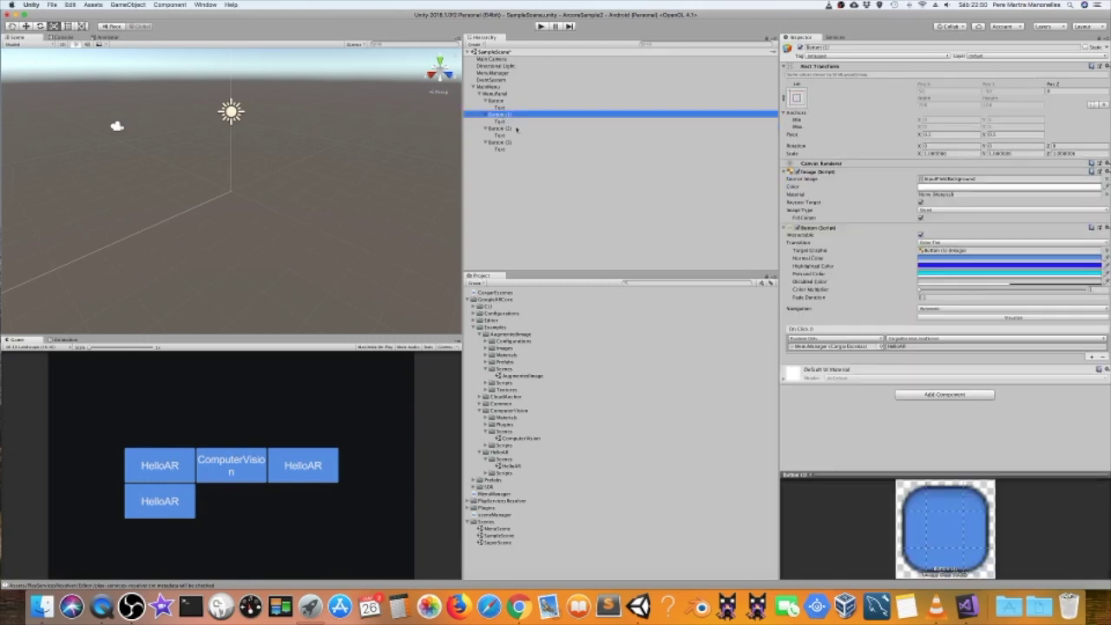
{"action": "left_click", "coordinate": [923, 345]}
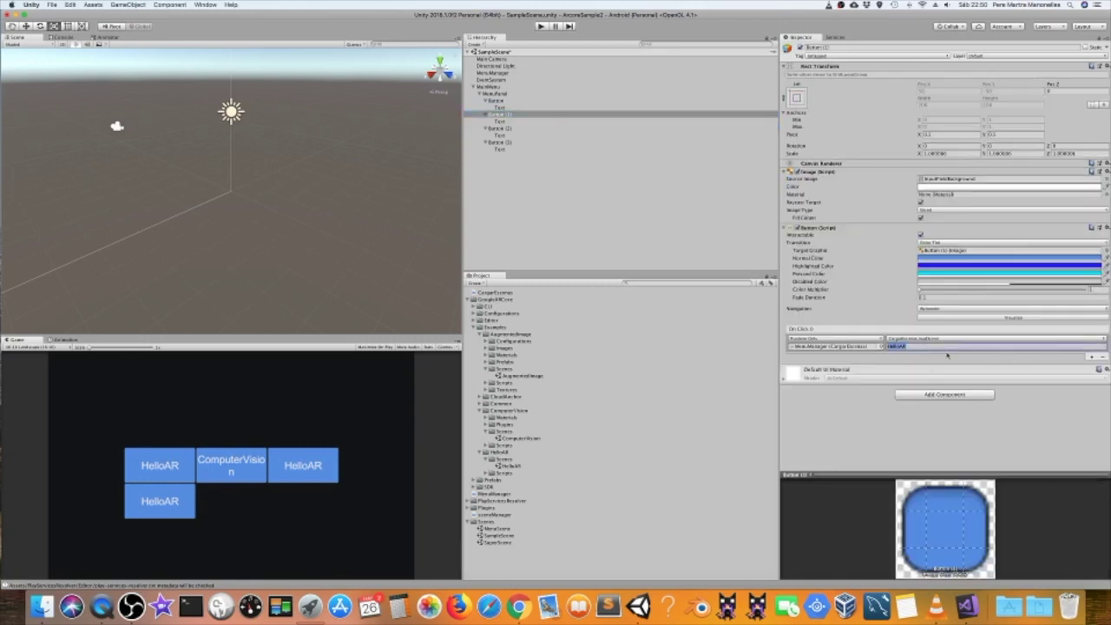
{"action": "type", "text": "ComputerVision"}
Step: Change Button (2)'s label text to 'AufmentedImage'
{"action": "left_click", "coordinate": [501, 134]}
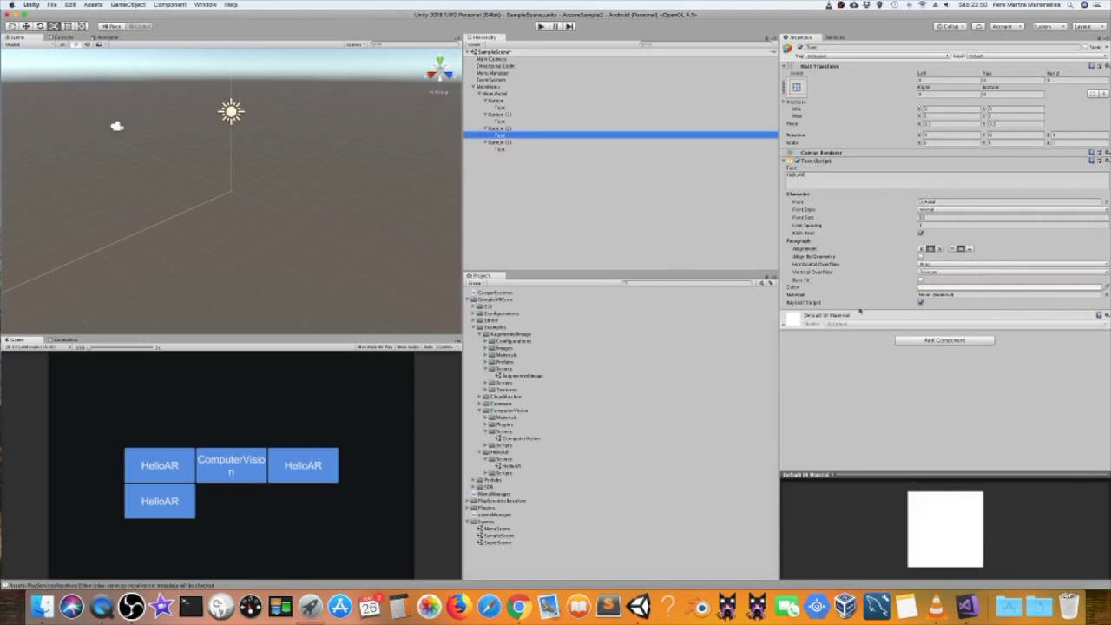
{"action": "left_click", "coordinate": [826, 176]}
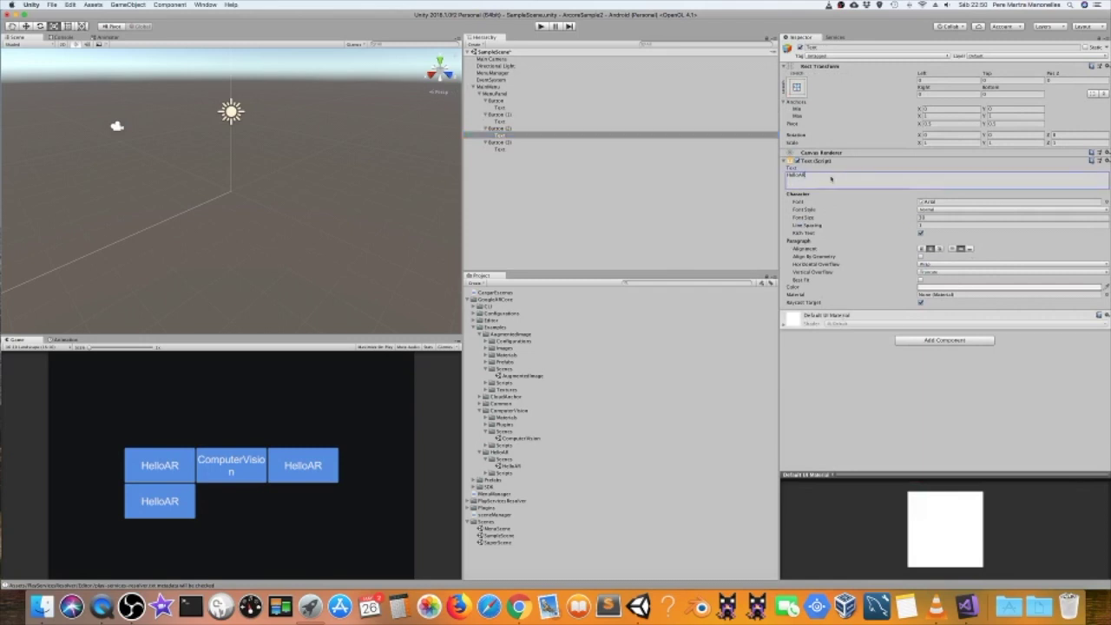
{"action": "type", "text": "AufmentedImage"}
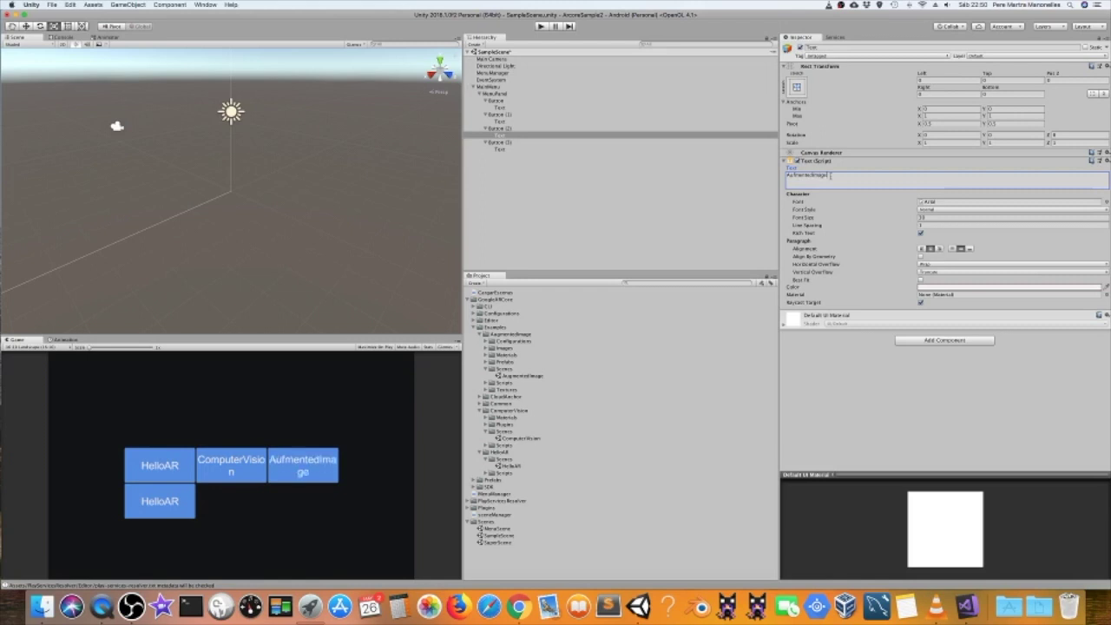
{"action": "left_click", "coordinate": [499, 149]}
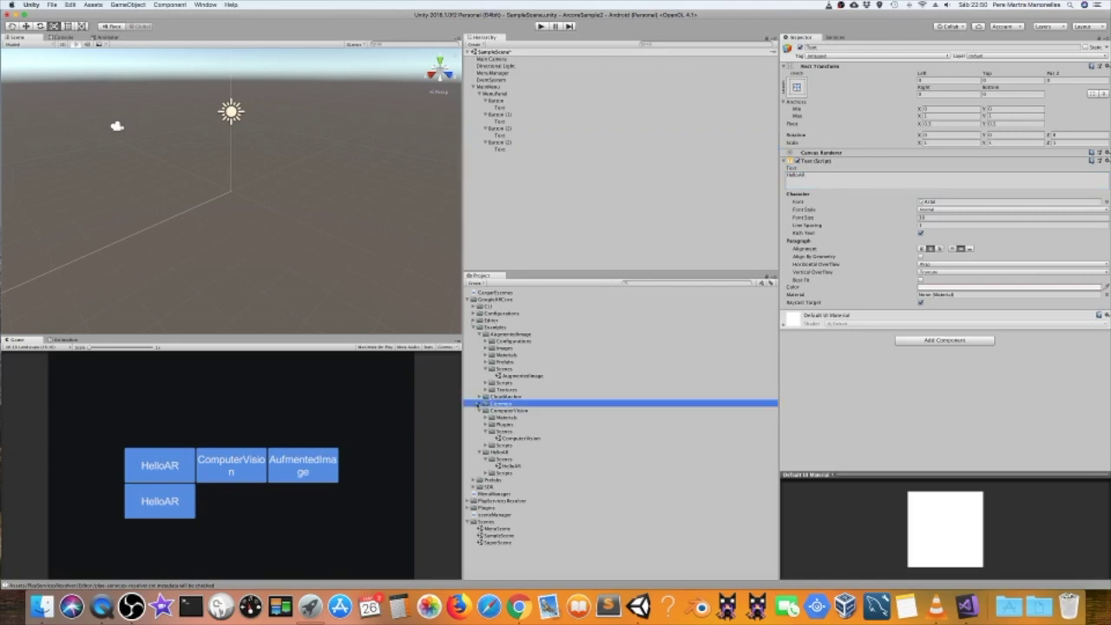
Step: Expand the Common and CloudAnchor folders in the Project panel to locate the CloudAnchor scene
{"action": "left_click", "coordinate": [479, 405]}
{"action": "left_click", "coordinate": [480, 404]}
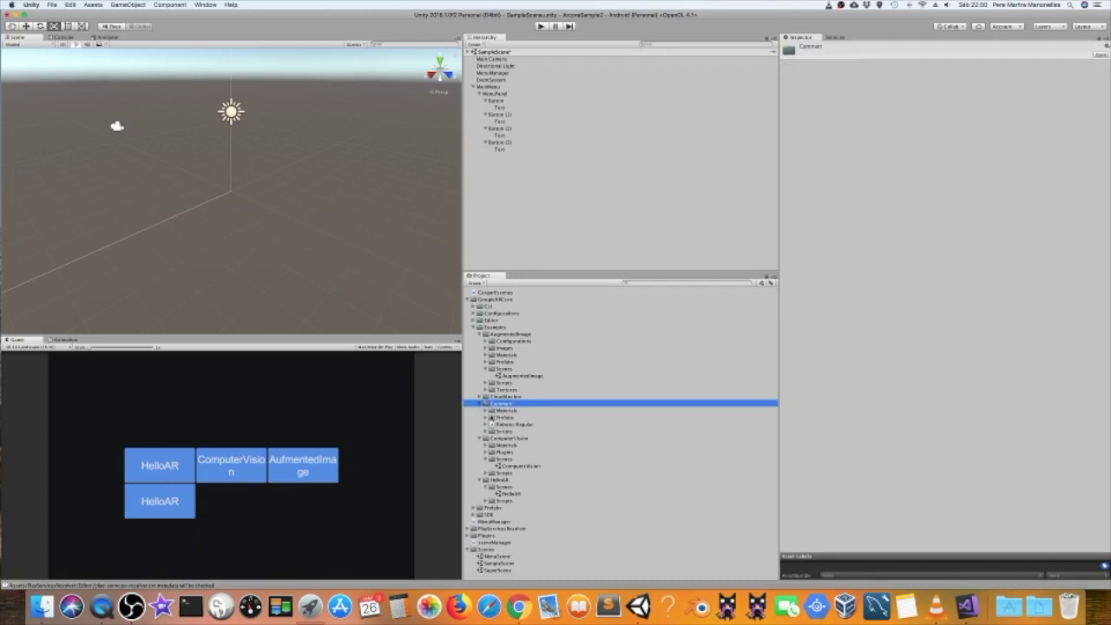
{"action": "left_click", "coordinate": [486, 417]}
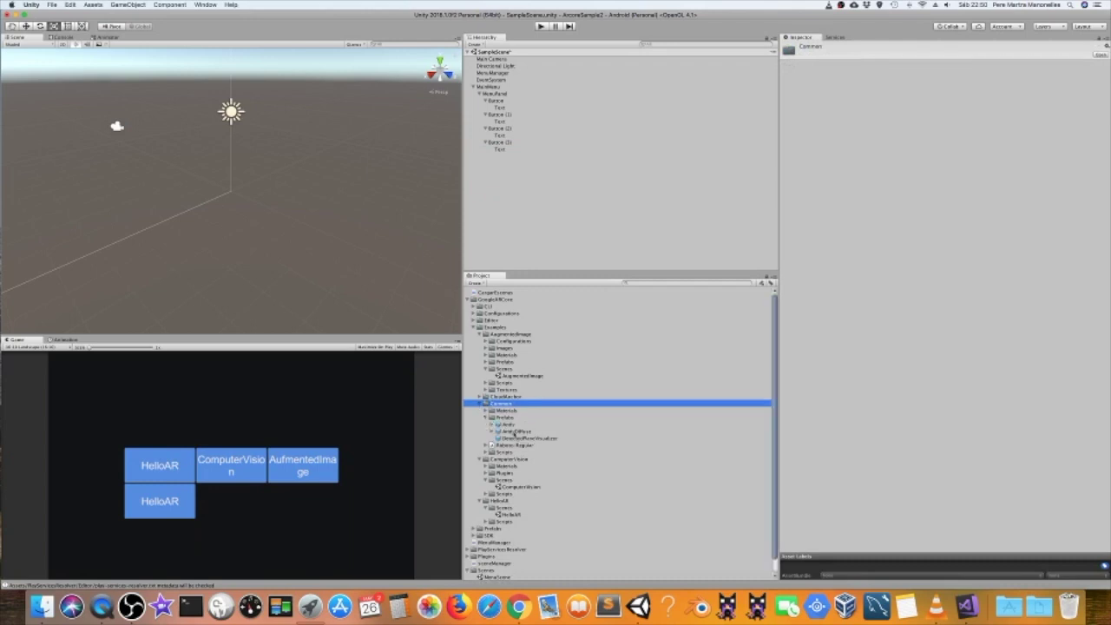
{"action": "left_click", "coordinate": [481, 396]}
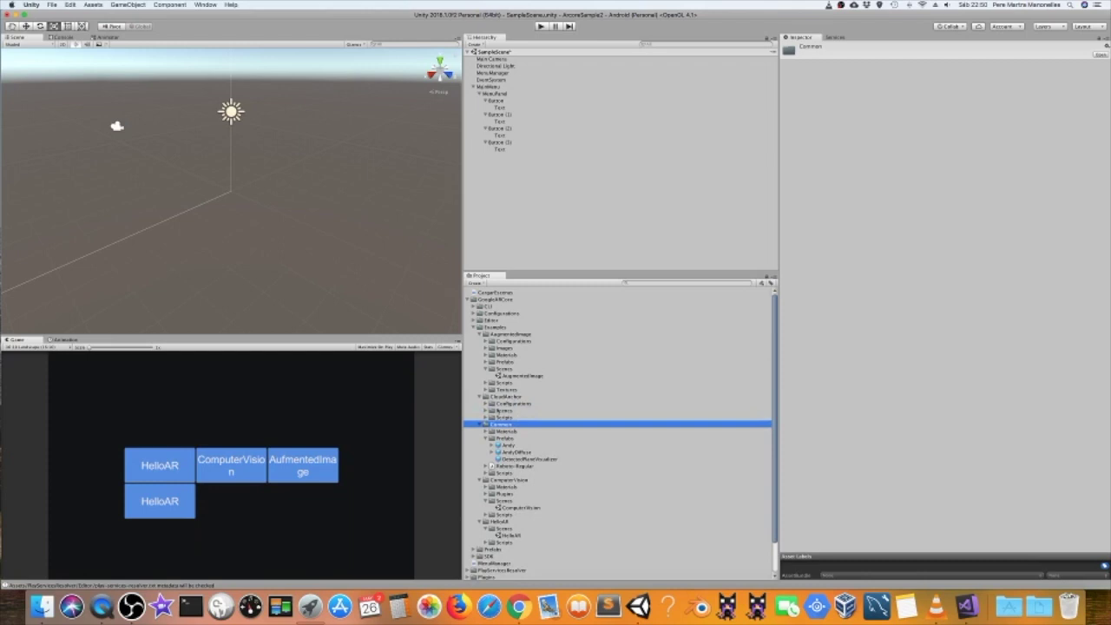
{"action": "left_click", "coordinate": [485, 412]}
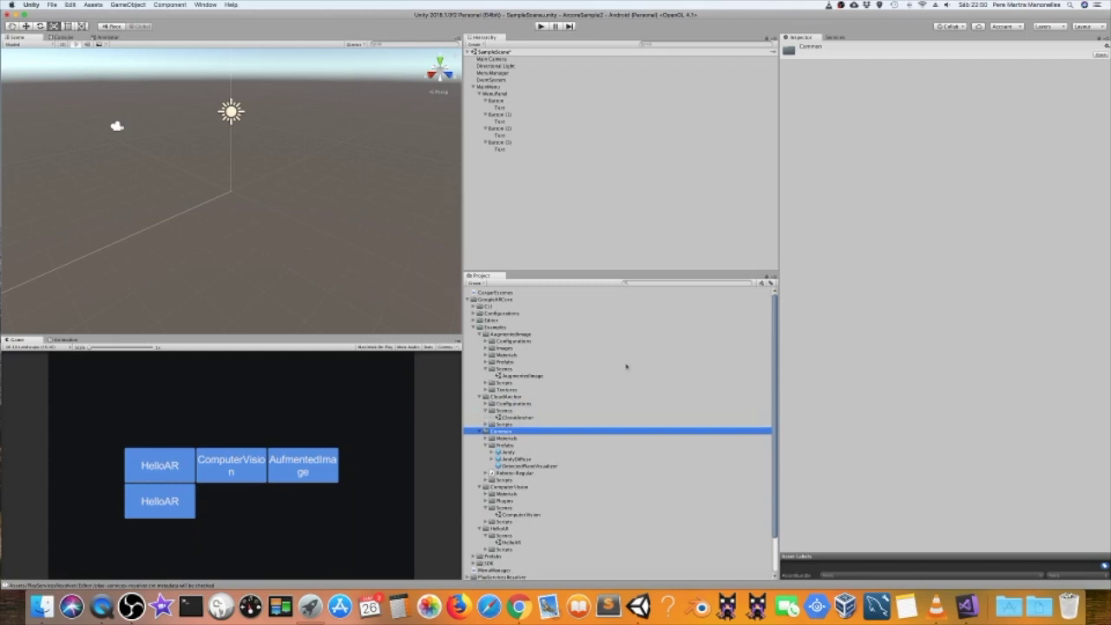
Step: Change Button (3)'s label text to 'CloudAnchor'
{"action": "left_click", "coordinate": [521, 150]}
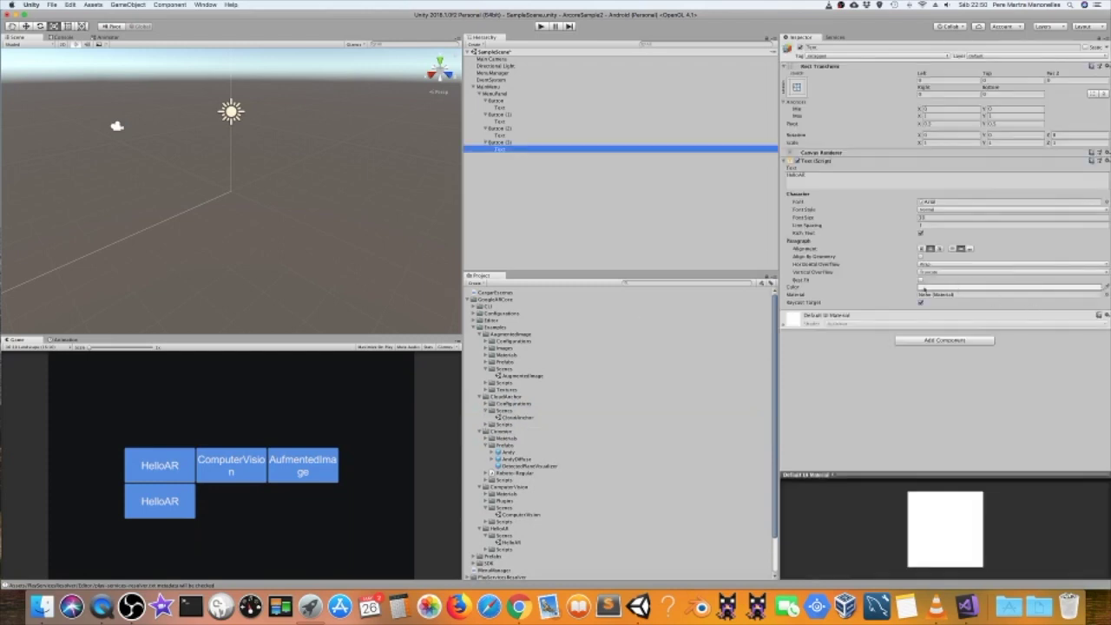
{"action": "left_click", "coordinate": [820, 174]}
{"action": "type", "text": "CloudAnchor"}
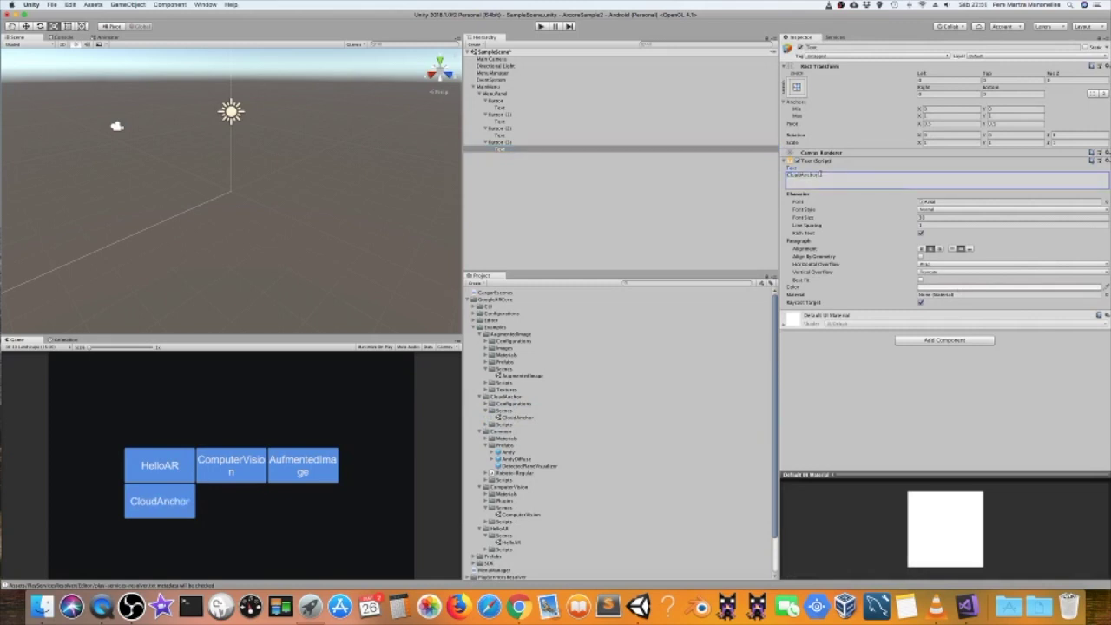
{"action": "left_click", "coordinate": [584, 177]}
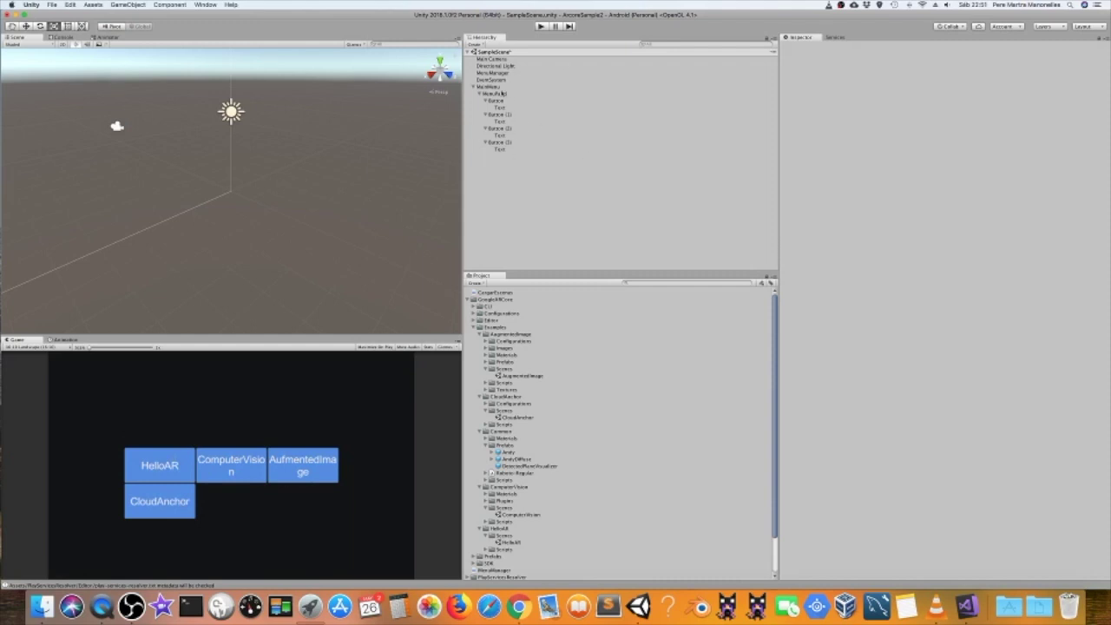
Step: Set MenuPanel's grid Cell Size X to 100 and Spacing X and Y to 10
{"action": "left_click", "coordinate": [502, 98]}
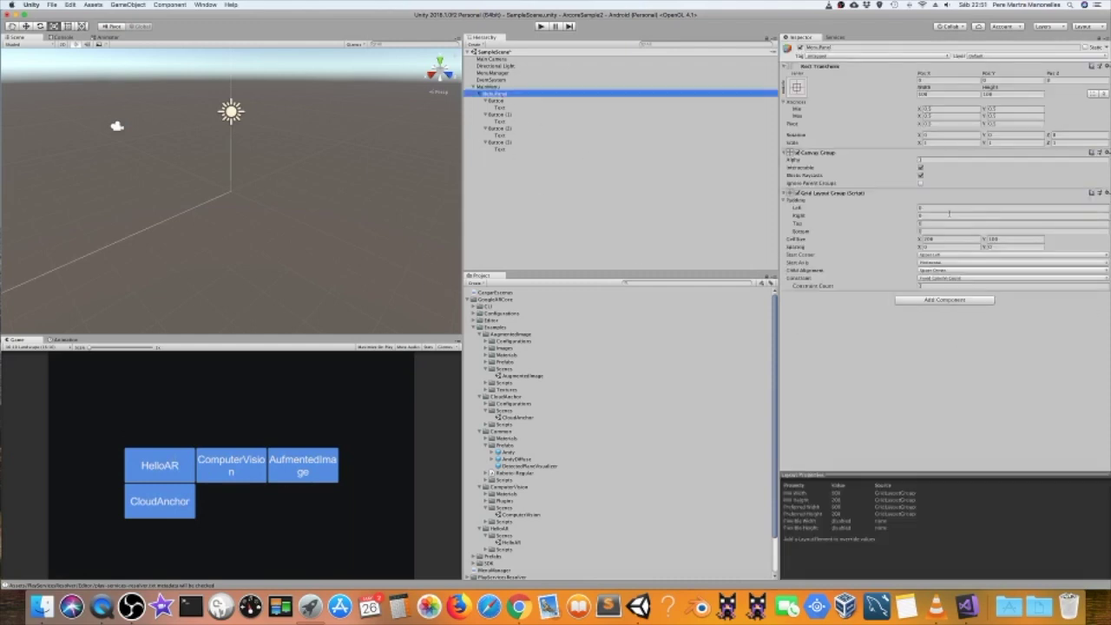
{"action": "left_click", "coordinate": [935, 239]}
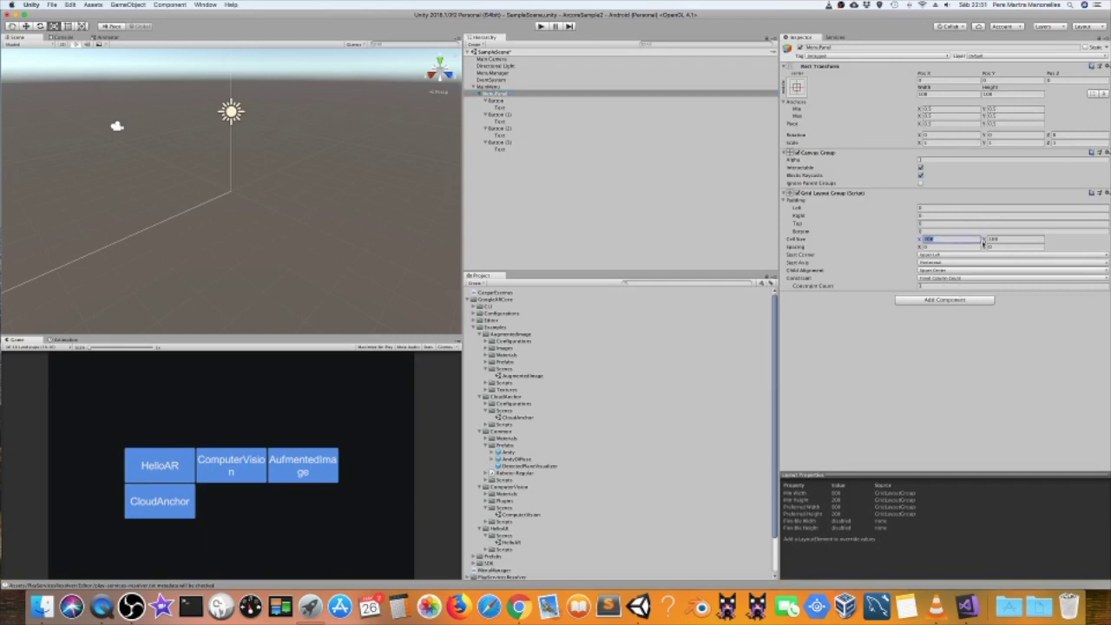
{"action": "type", "text": "100"}
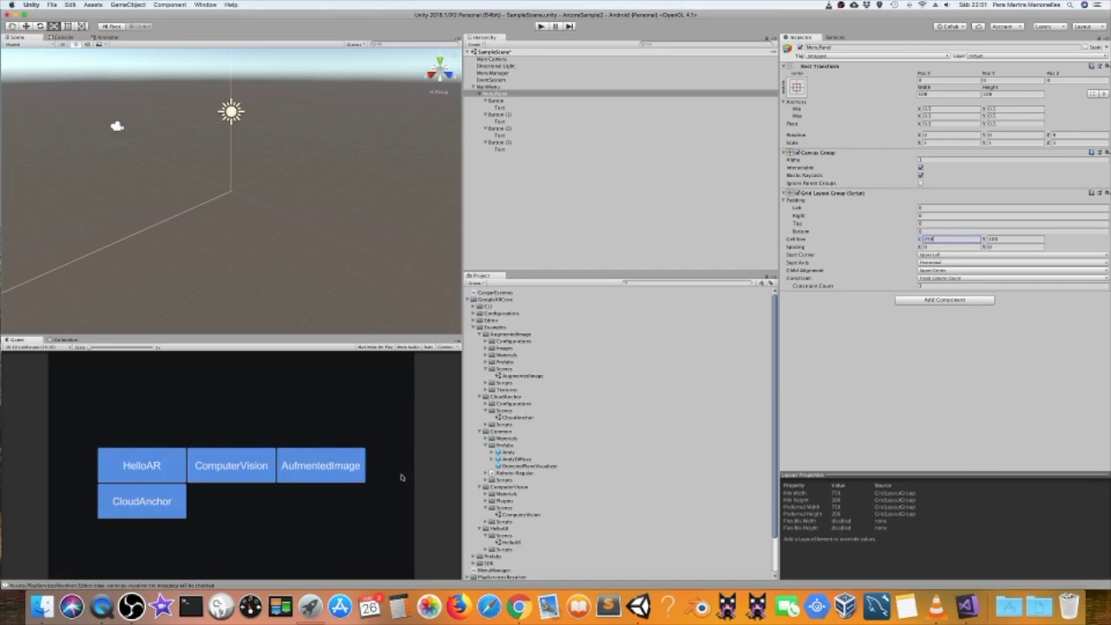
{"action": "left_click", "coordinate": [939, 216]}
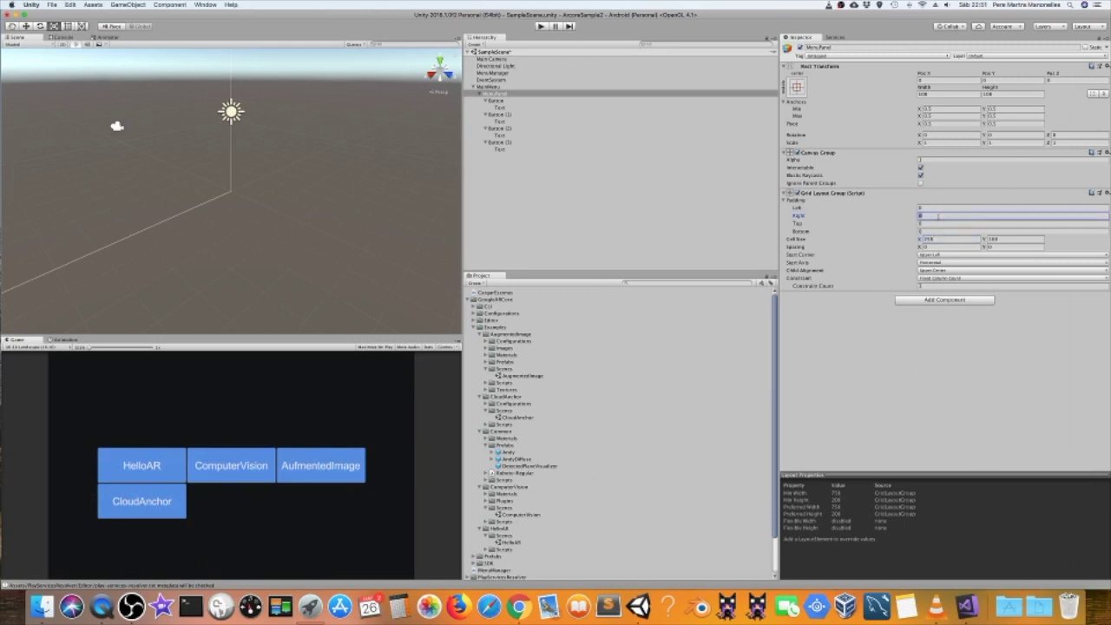
{"action": "type", "text": "10"}
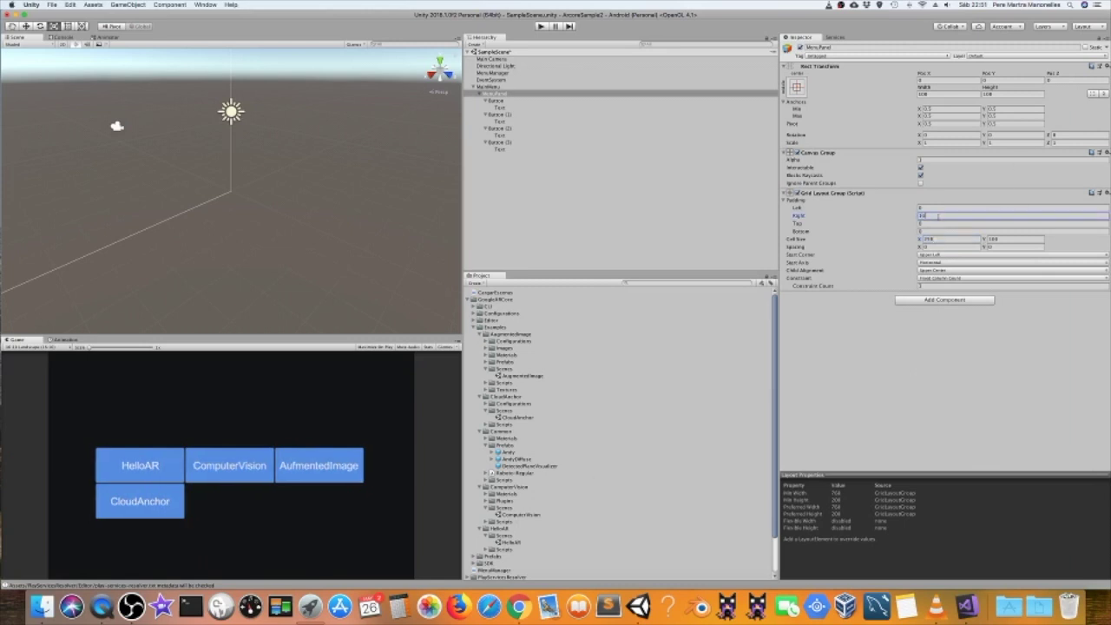
{"action": "key", "text": "BackSpace"}
{"action": "key", "text": "BackSpace"}
{"action": "left_click", "coordinate": [943, 246]}
{"action": "type", "text": "10"}
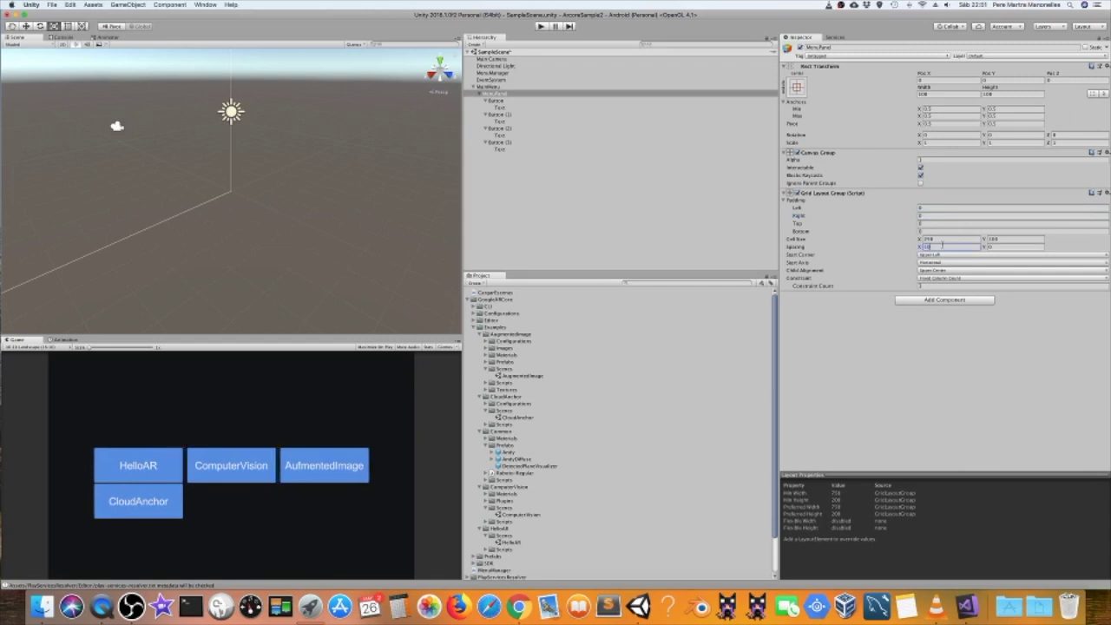
{"action": "left_click", "coordinate": [1003, 247]}
{"action": "type", "text": "10"}
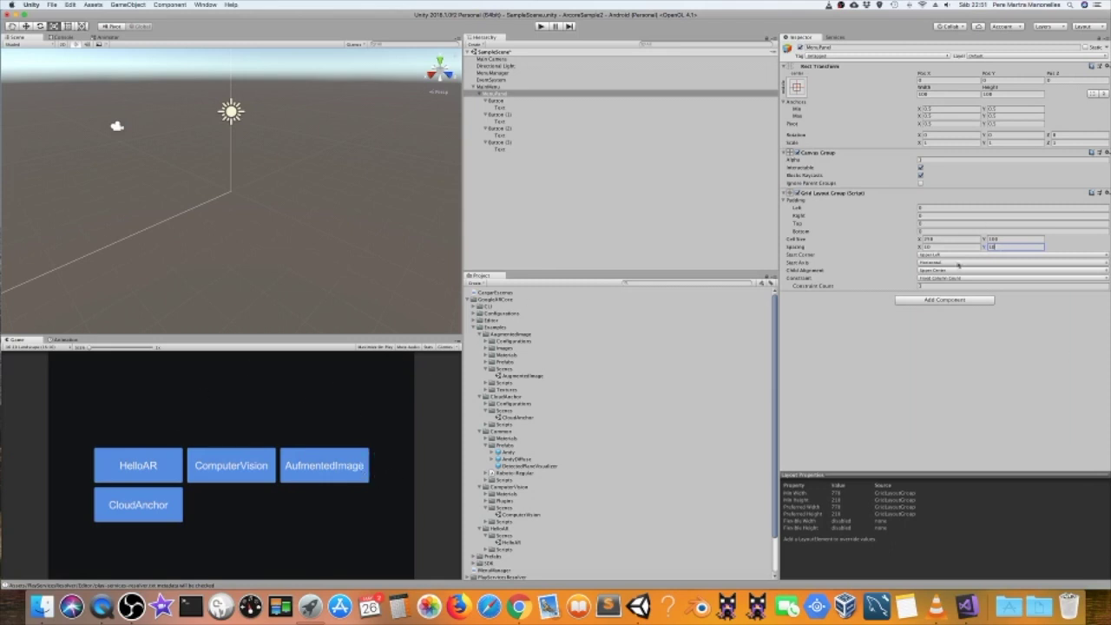
Step: Try Start Axis Vertical for the grid, then revert it to Horizontal
{"action": "left_click", "coordinate": [962, 263]}
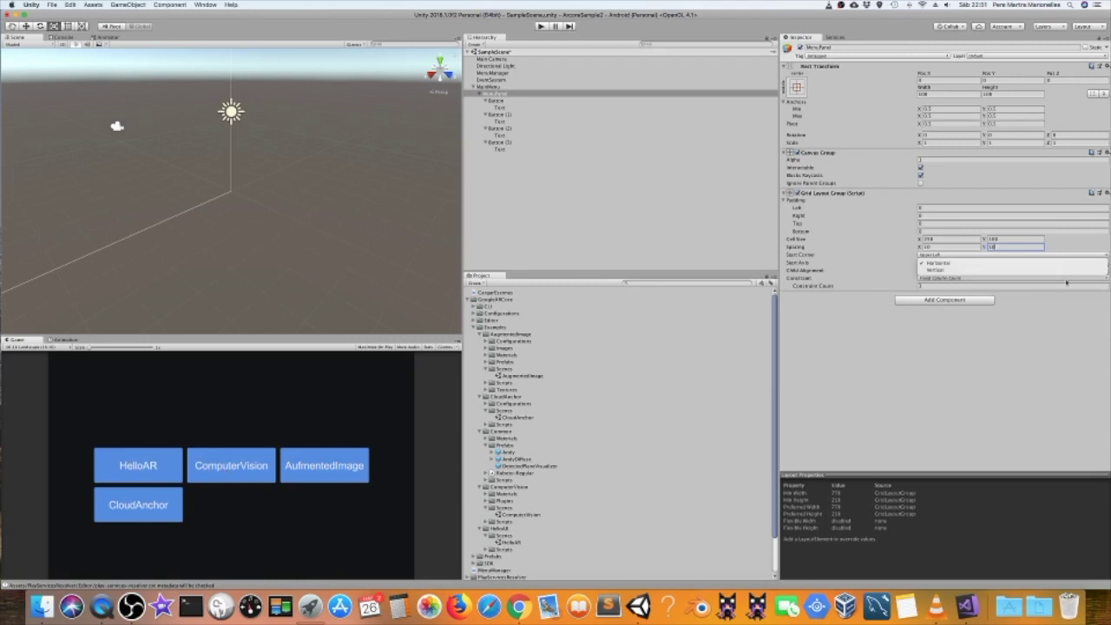
{"action": "left_click", "coordinate": [955, 270]}
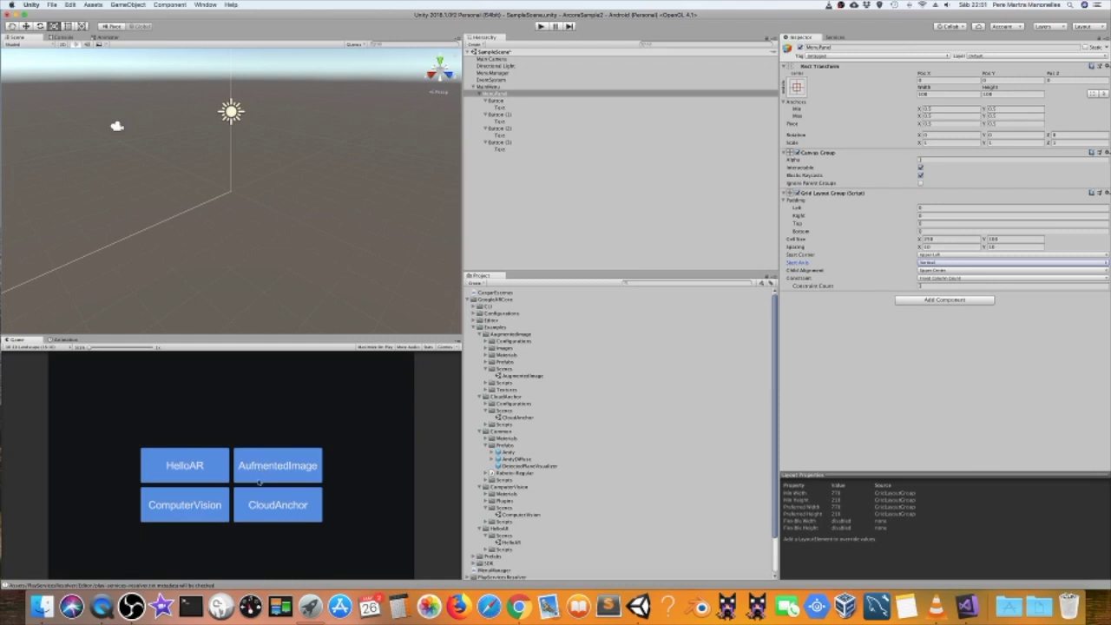
{"action": "left_click", "coordinate": [937, 263]}
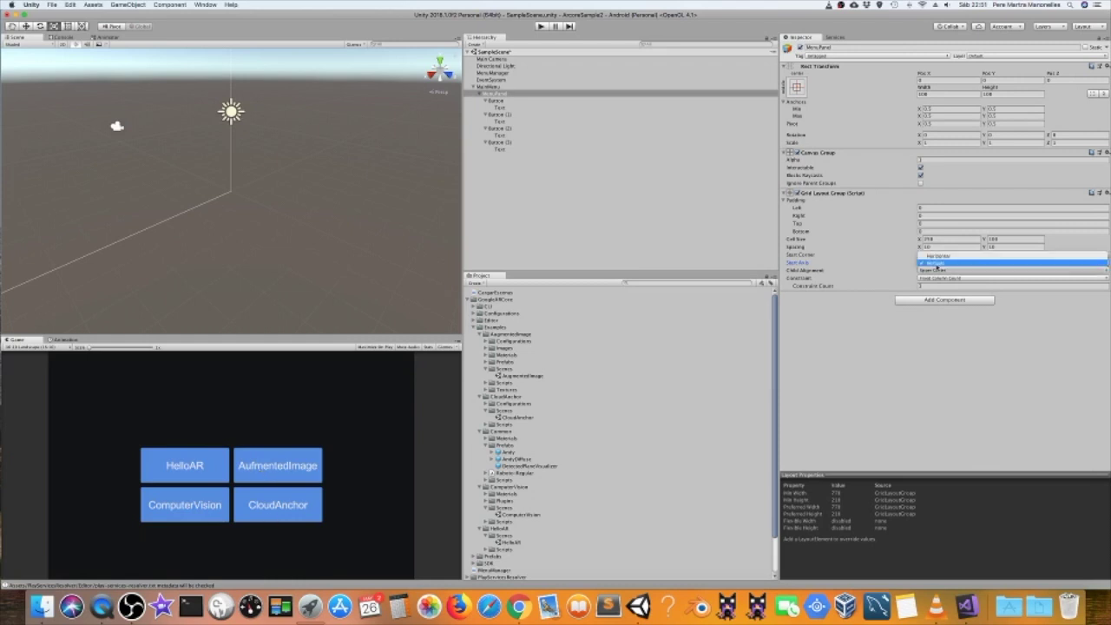
{"action": "left_click", "coordinate": [939, 256]}
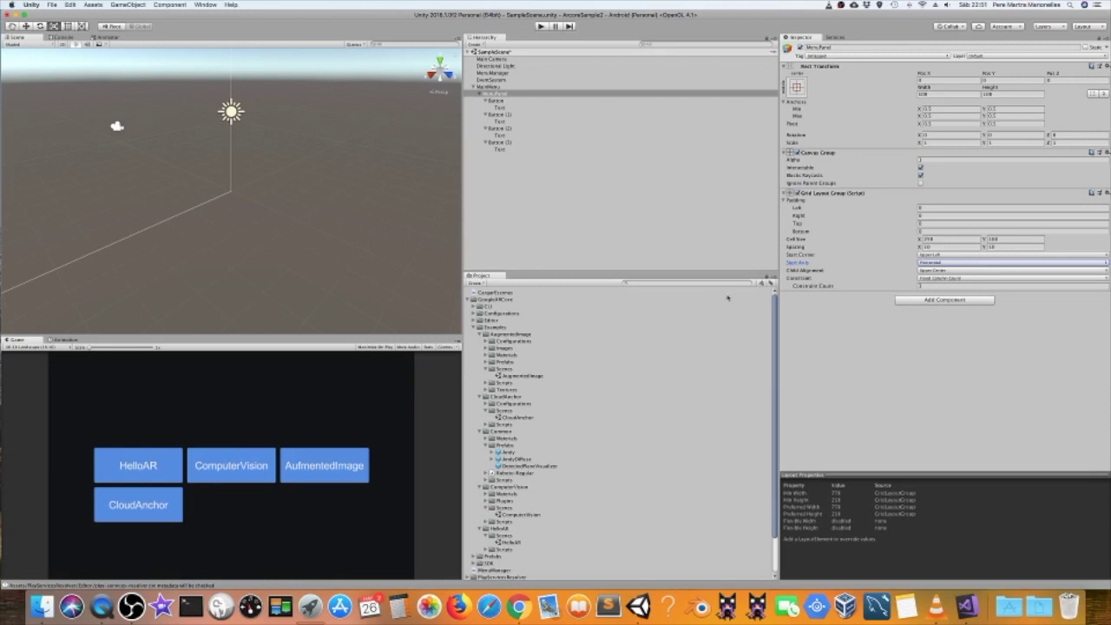
{"action": "left_click", "coordinate": [542, 27]}
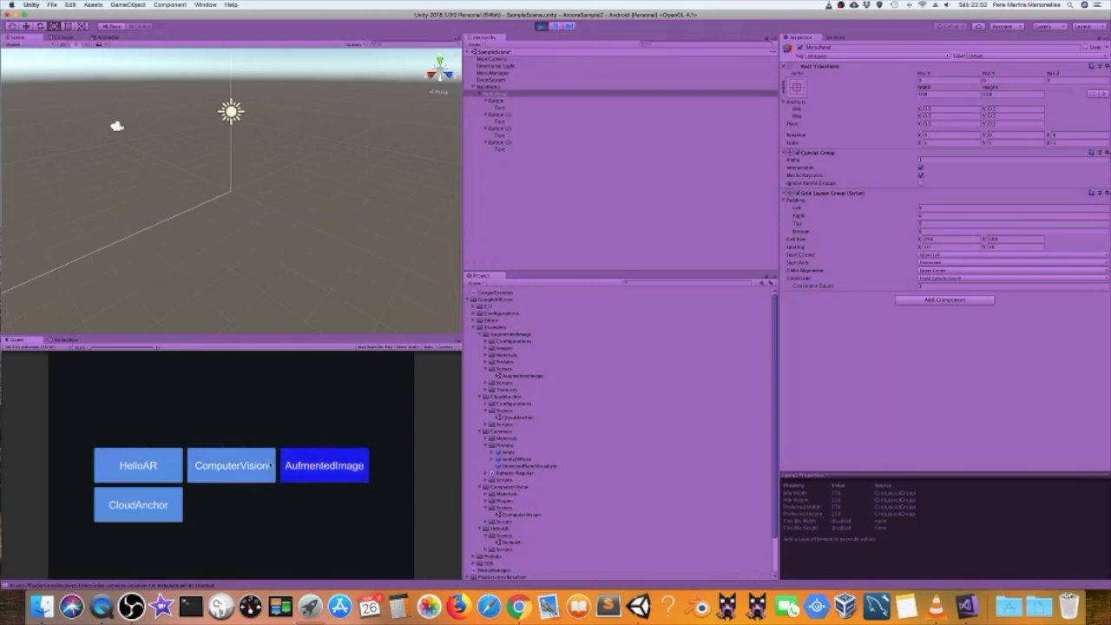
{"action": "left_click", "coordinate": [137, 466]}
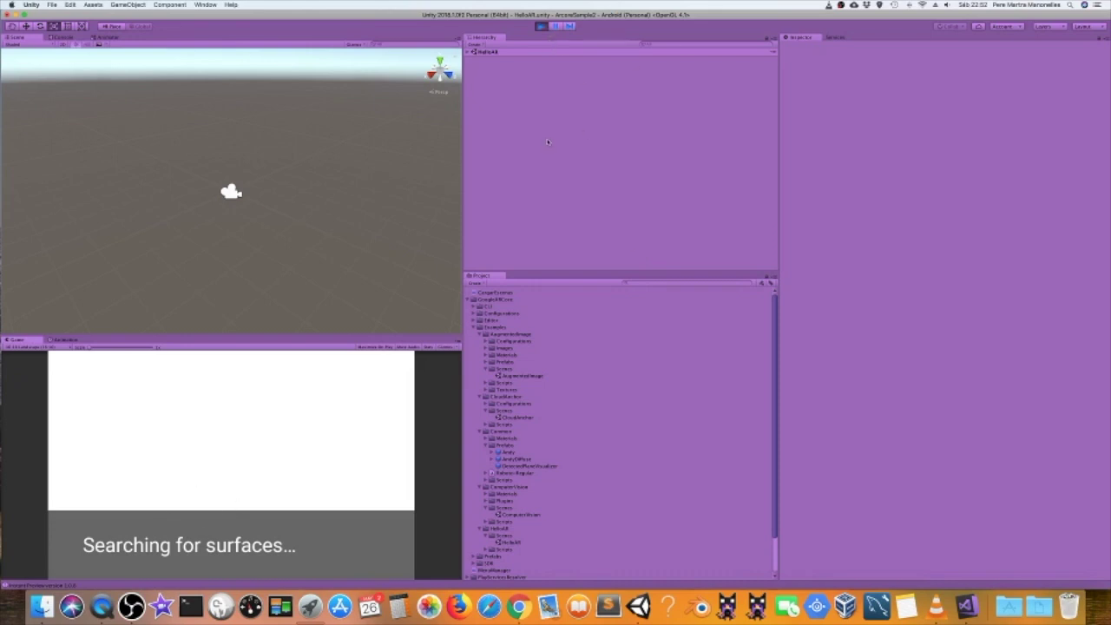
{"action": "left_click", "coordinate": [540, 26]}
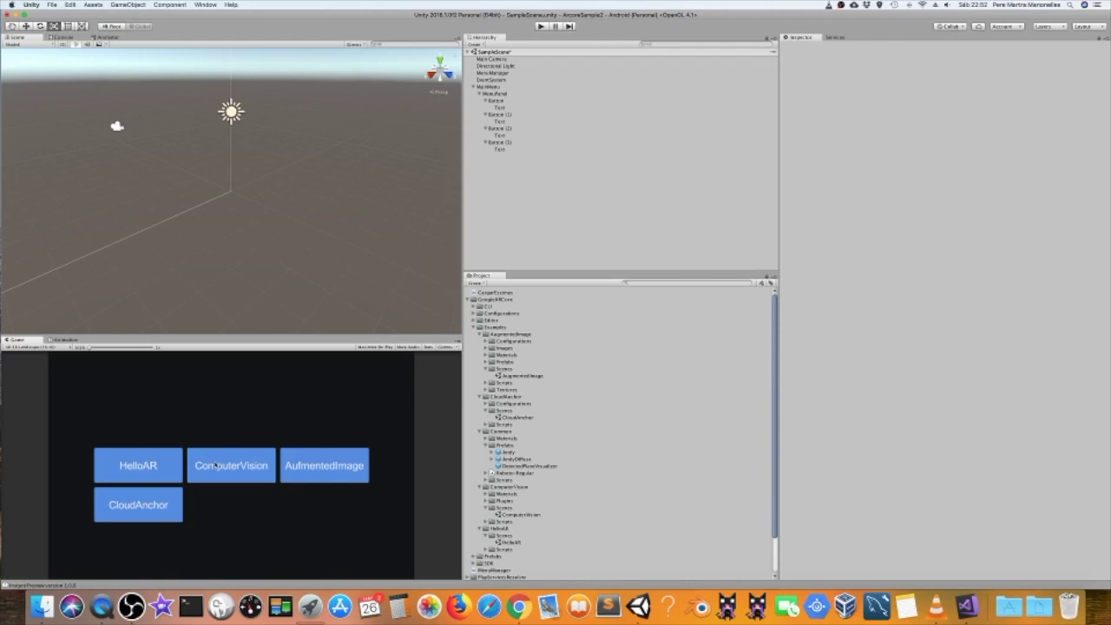
{"action": "left_click", "coordinate": [512, 92]}
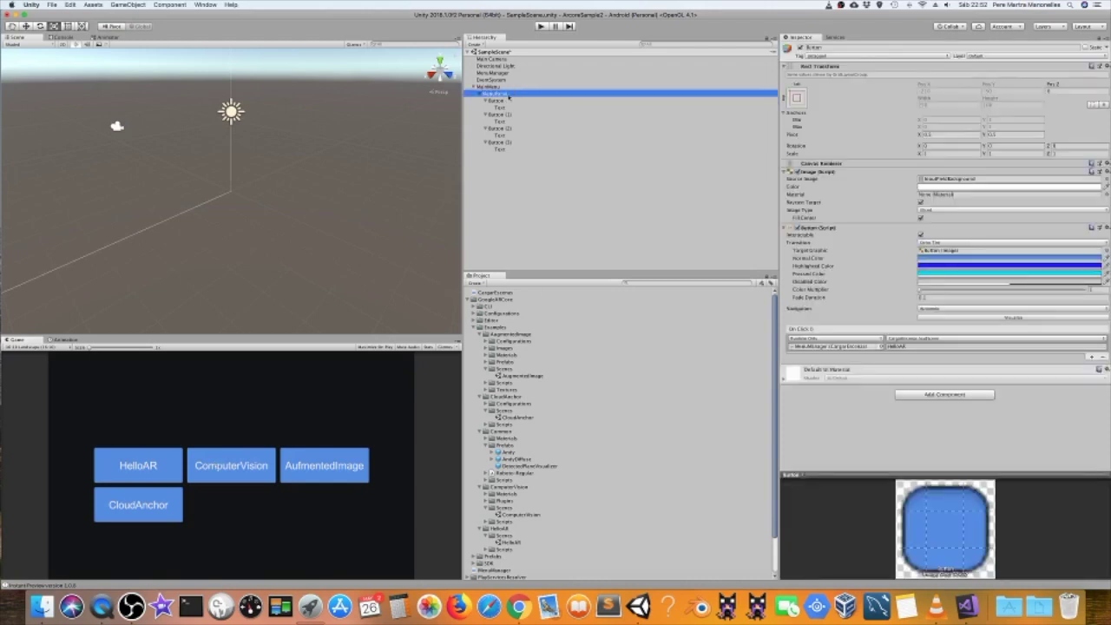